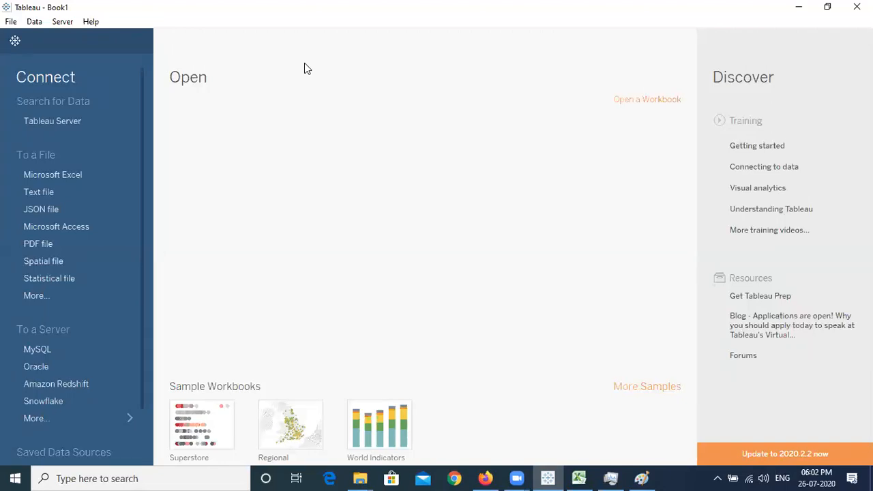
Glance at the open Zoom windows, then return to the Tableau window
{"action": "left_click", "coordinate": [517, 478]}
{"action": "left_click", "coordinate": [478, 416]}
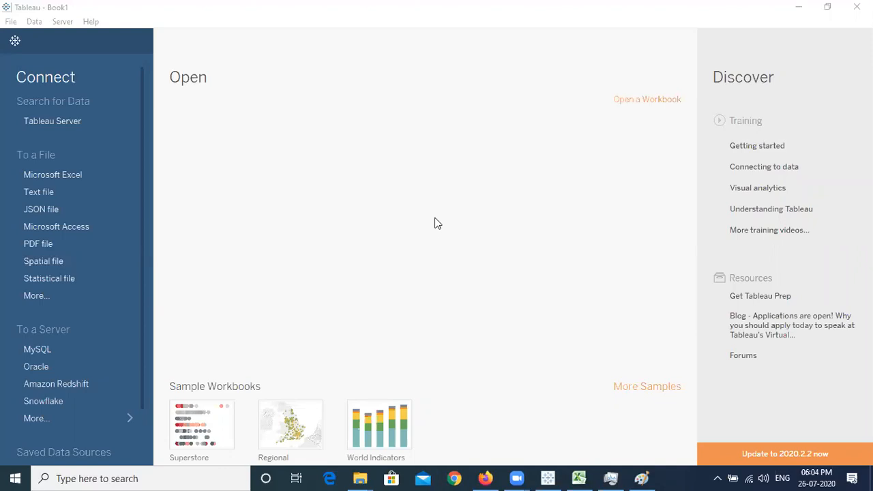
{"action": "left_click", "coordinate": [405, 175]}
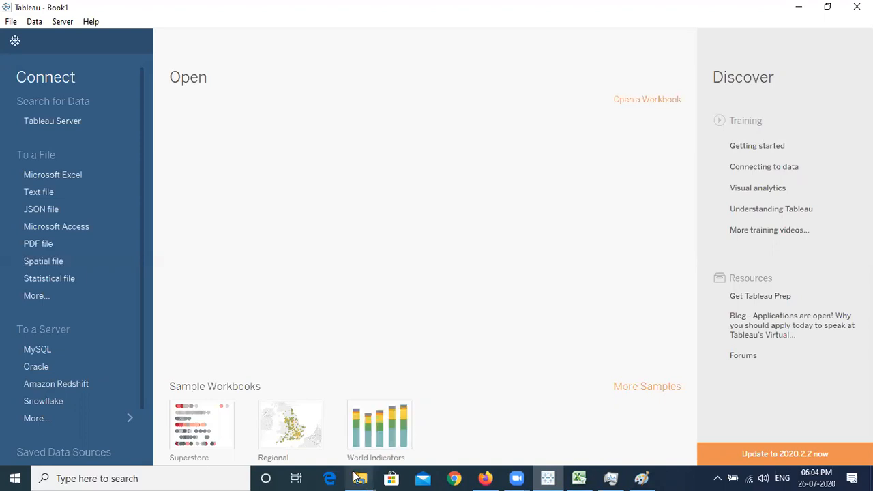
Open the My Tableau Repository folder and go into Datasources and then 2020.1
{"action": "mouse_move", "coordinate": [361, 478]}
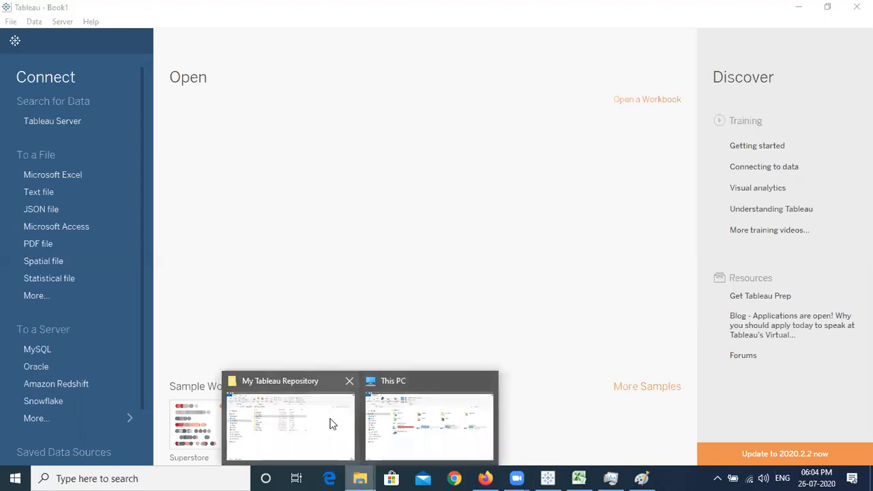
{"action": "left_click", "coordinate": [333, 424]}
{"action": "double_click", "coordinate": [331, 262]}
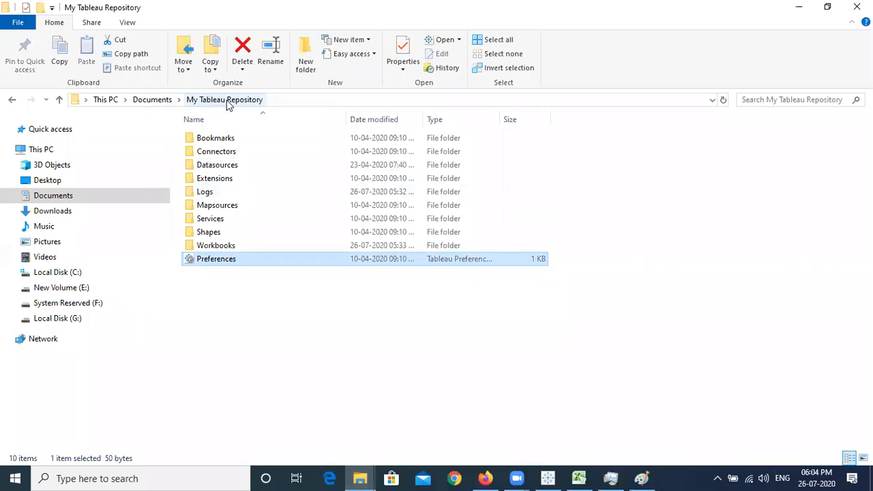
{"action": "left_click", "coordinate": [232, 171]}
{"action": "double_click", "coordinate": [232, 170]}
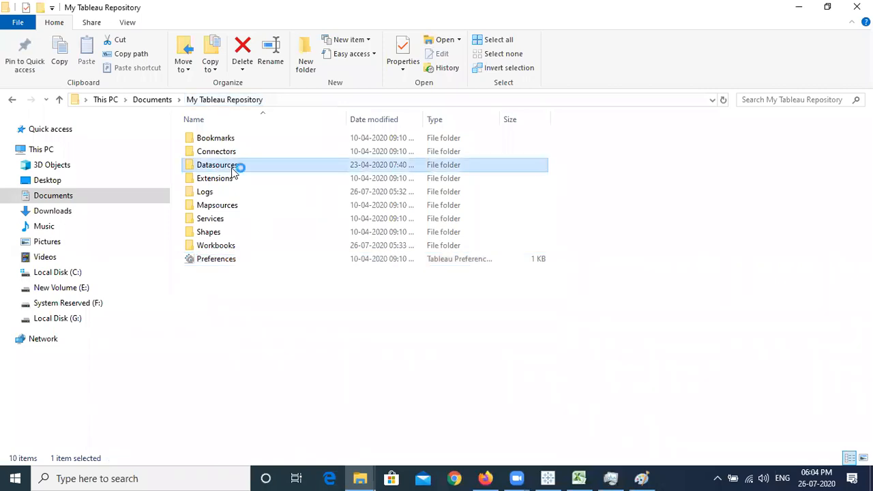
{"action": "key", "text": "a"}
{"action": "key", "text": "2"}
{"action": "key", "text": "Return"}
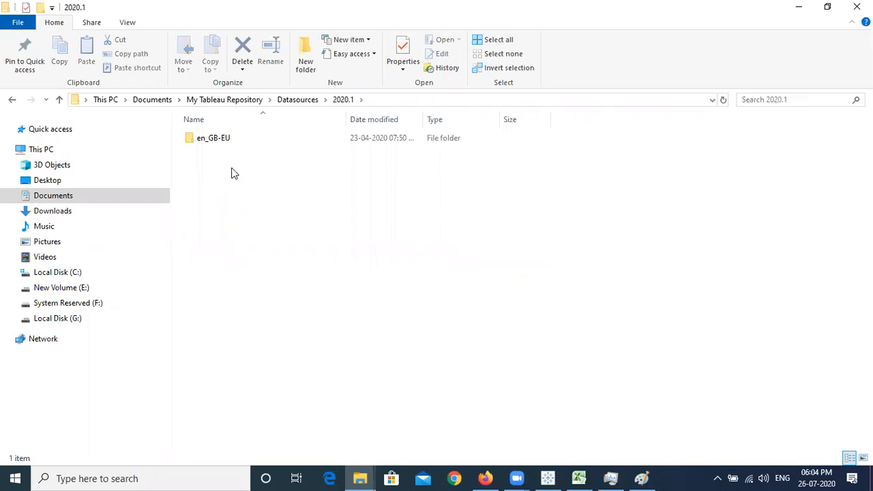
Open the en_GB-EU sample data folder inside Datasources\2020.1
{"action": "key", "text": "BackSpace"}
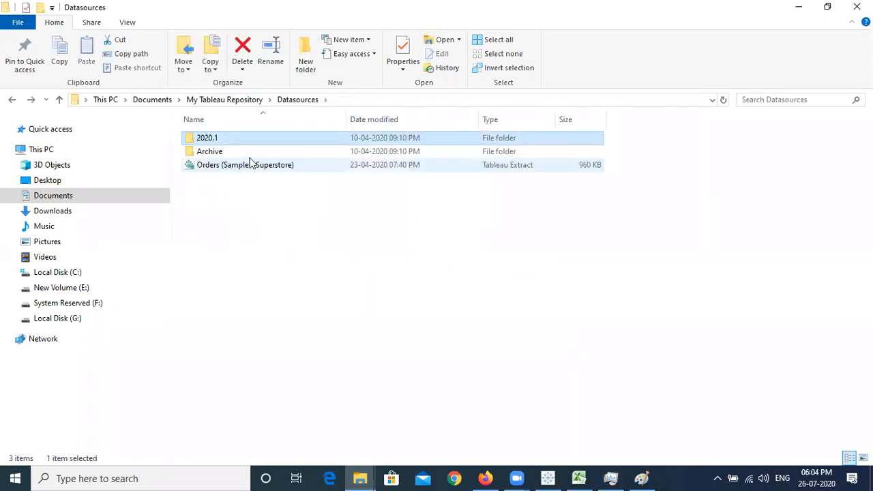
{"action": "left_click", "coordinate": [265, 149]}
{"action": "double_click", "coordinate": [284, 135]}
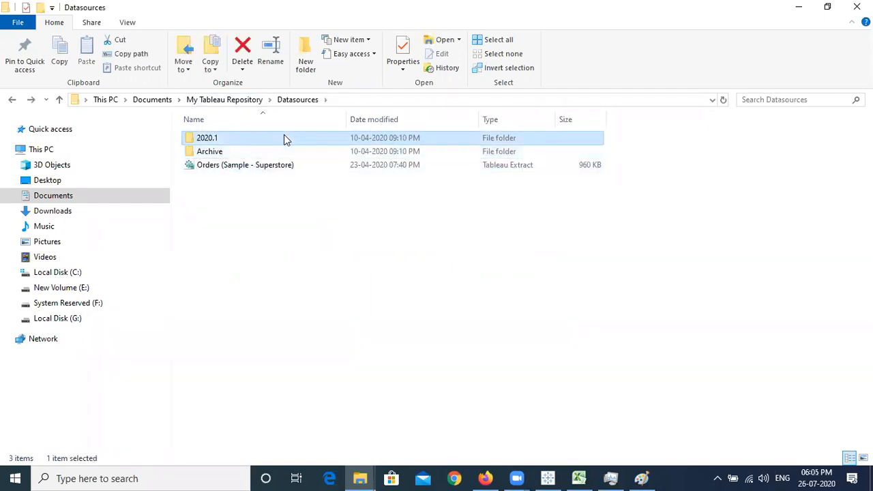
{"action": "left_click", "coordinate": [284, 136]}
{"action": "double_click", "coordinate": [284, 136]}
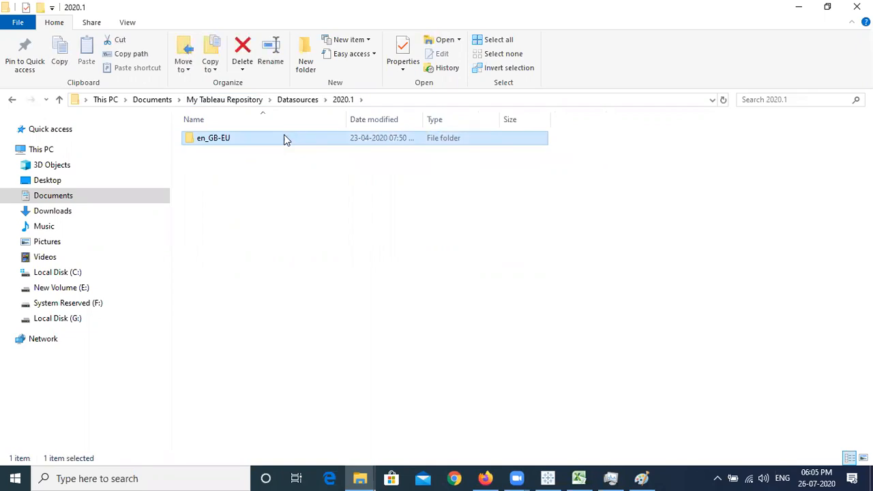
Select the Sample - EU Superstore Excel workbook among the sample files
{"action": "key", "text": "Down"}
{"action": "key", "text": "Down"}
{"action": "key", "text": "Down"}
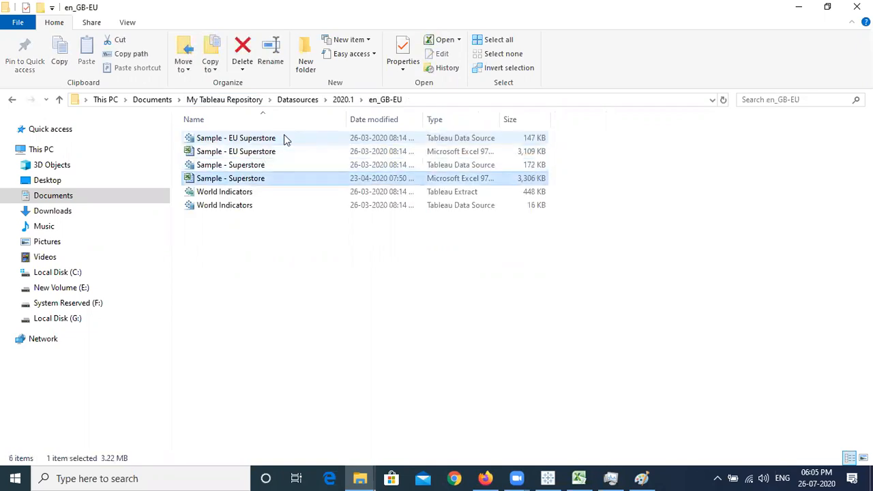
{"action": "key", "text": "Up"}
{"action": "key", "text": "Up"}
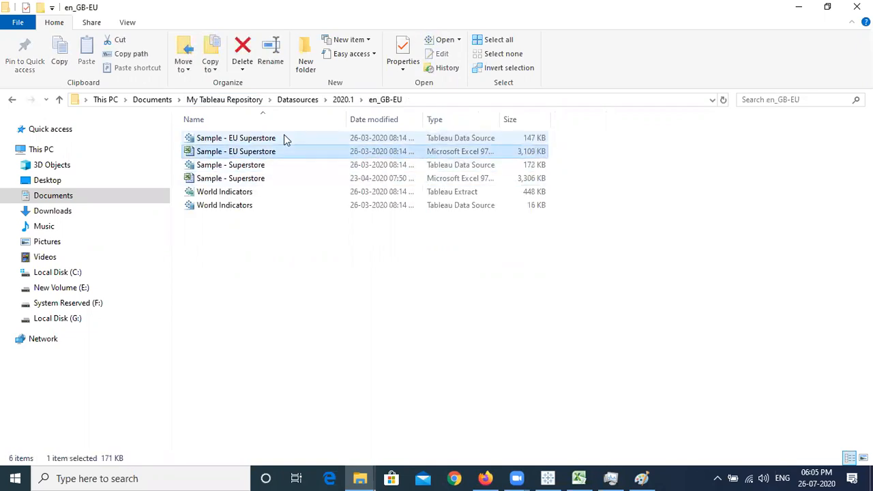
{"action": "left_click", "coordinate": [385, 270]}
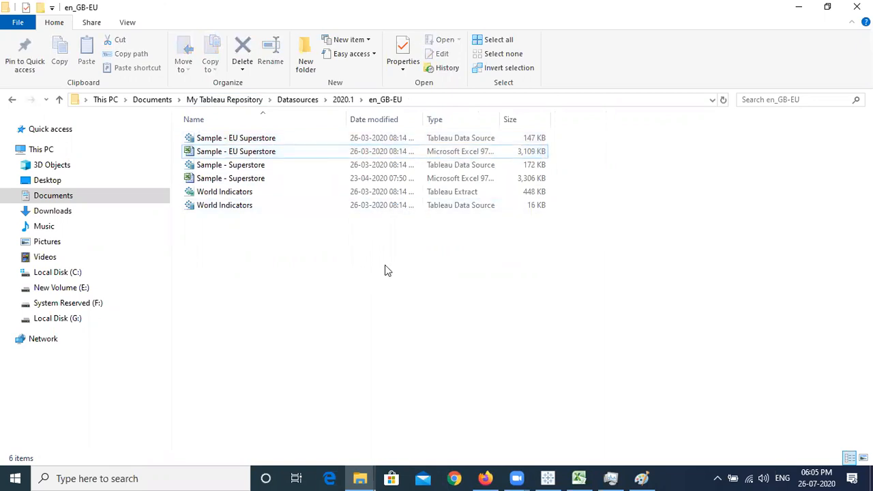
{"action": "left_click", "coordinate": [376, 153]}
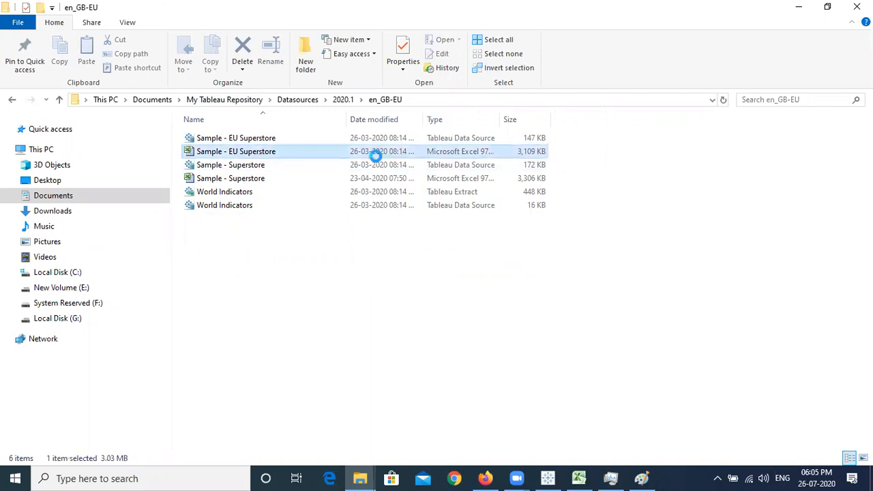
{"action": "left_click", "coordinate": [298, 179]}
{"action": "left_click", "coordinate": [347, 143]}
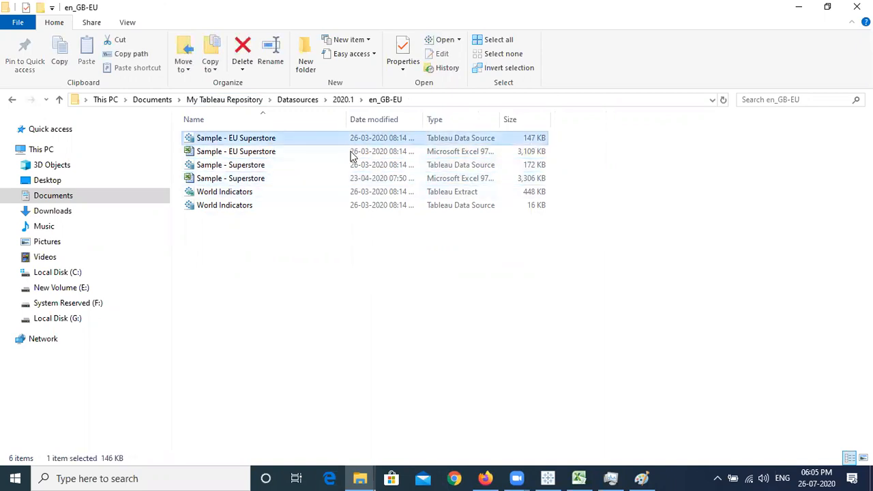
{"action": "left_click", "coordinate": [351, 153]}
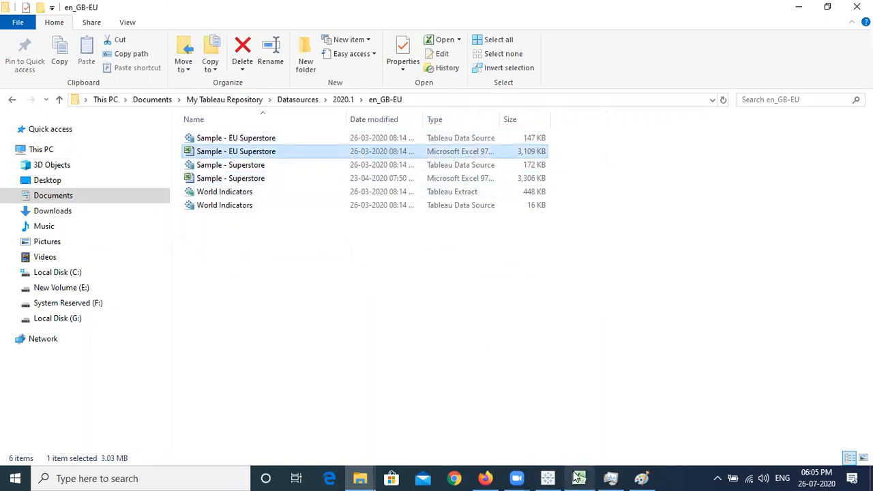
{"action": "left_click", "coordinate": [575, 478]}
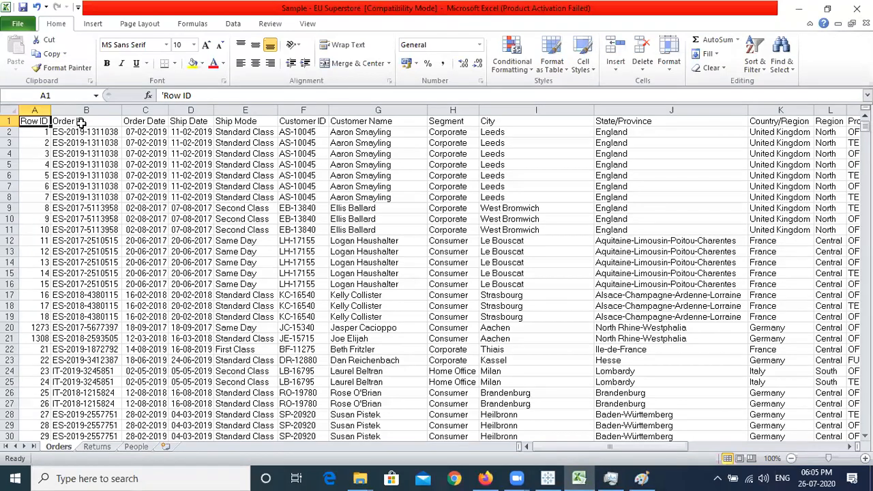
{"action": "left_click", "coordinate": [84, 120]}
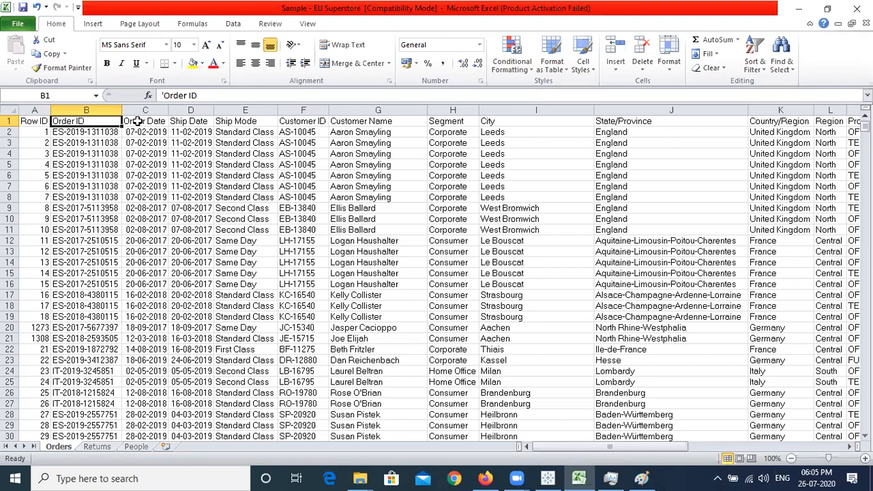
{"action": "left_click", "coordinate": [137, 121]}
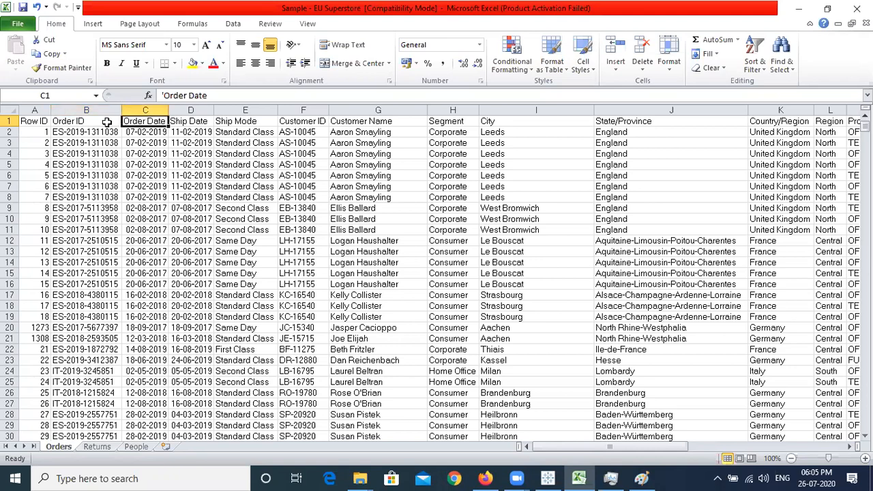
{"action": "left_click_drag", "start_coordinate": [84, 121], "coordinate": [86, 164]}
{"action": "left_click", "coordinate": [86, 219]}
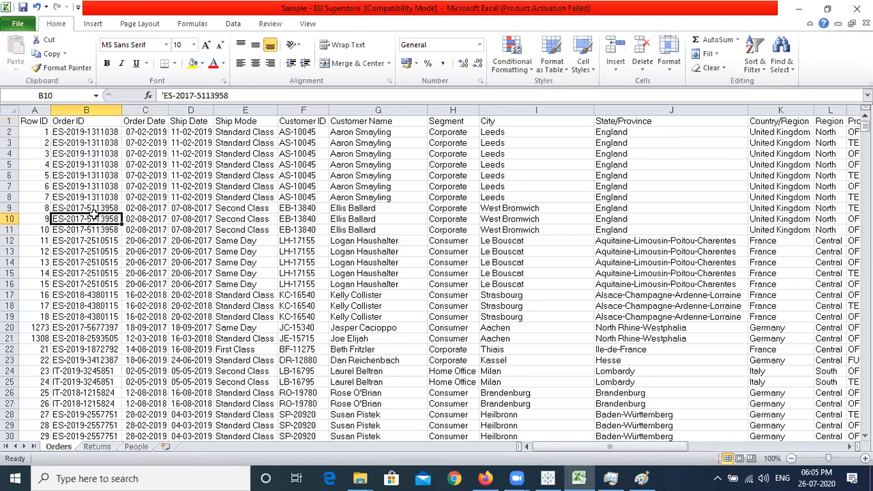
{"action": "left_click_drag", "start_coordinate": [84, 133], "coordinate": [243, 134]}
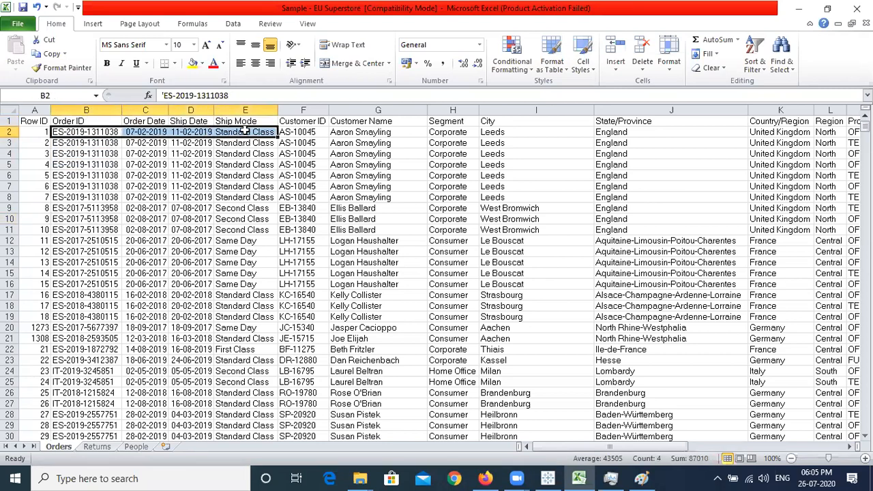
{"action": "left_click", "coordinate": [243, 133]}
{"action": "left_click", "coordinate": [144, 133]}
{"action": "left_click_drag", "start_coordinate": [166, 134], "coordinate": [183, 133]}
{"action": "left_click", "coordinate": [188, 131]}
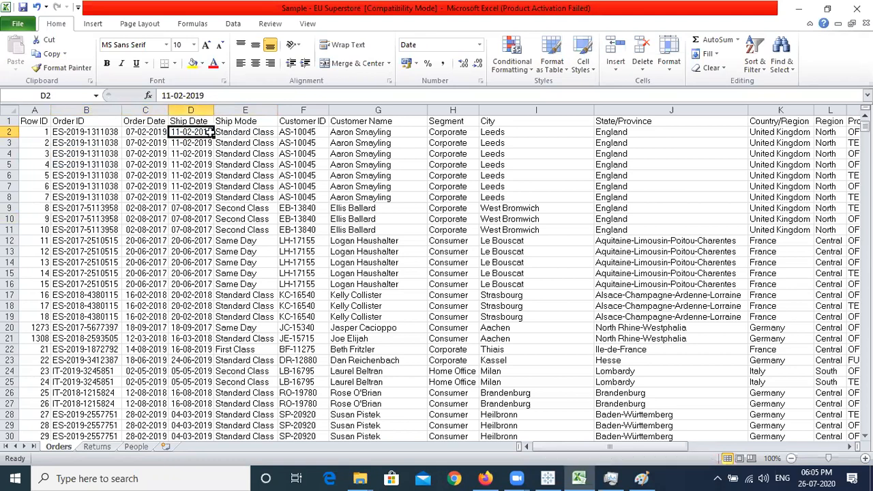
{"action": "left_click", "coordinate": [245, 133]}
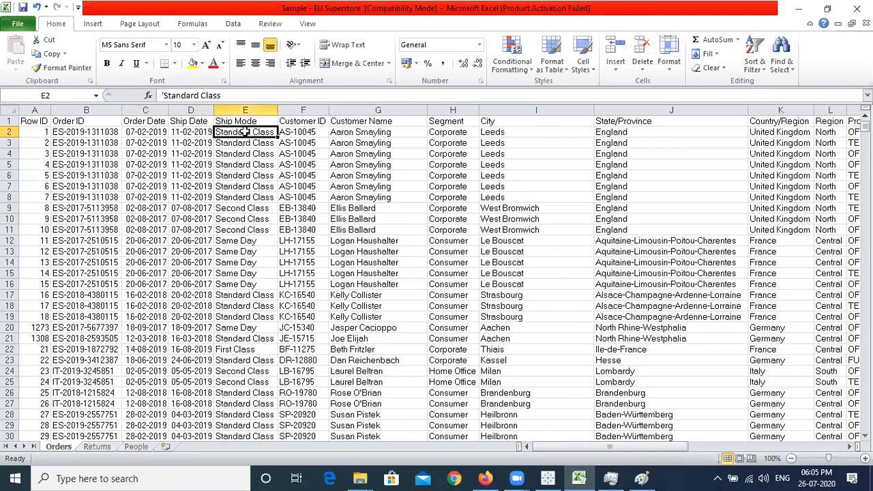
{"action": "left_click", "coordinate": [257, 219]}
{"action": "left_click", "coordinate": [257, 240]}
{"action": "left_click", "coordinate": [311, 132]}
{"action": "left_click", "coordinate": [381, 133]}
{"action": "left_click", "coordinate": [436, 143]}
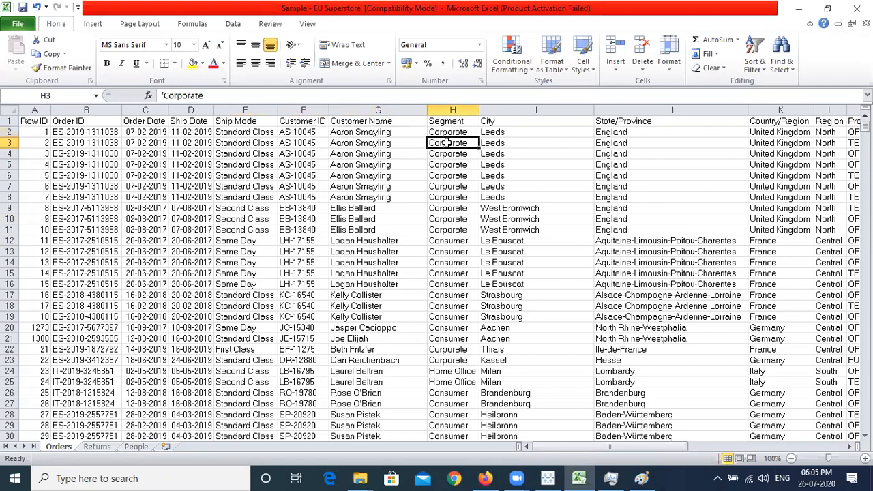
{"action": "left_click", "coordinate": [529, 161]}
{"action": "left_click", "coordinate": [627, 152]}
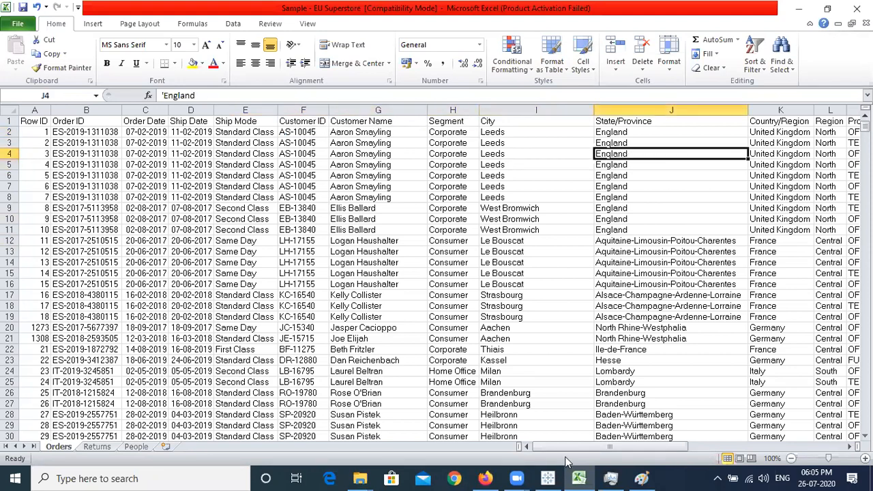
{"action": "left_click_drag", "start_coordinate": [584, 450], "coordinate": [624, 445]}
{"action": "left_click_drag", "start_coordinate": [624, 132], "coordinate": [626, 305]}
{"action": "left_click", "coordinate": [630, 185]}
{"action": "left_click", "coordinate": [626, 197]}
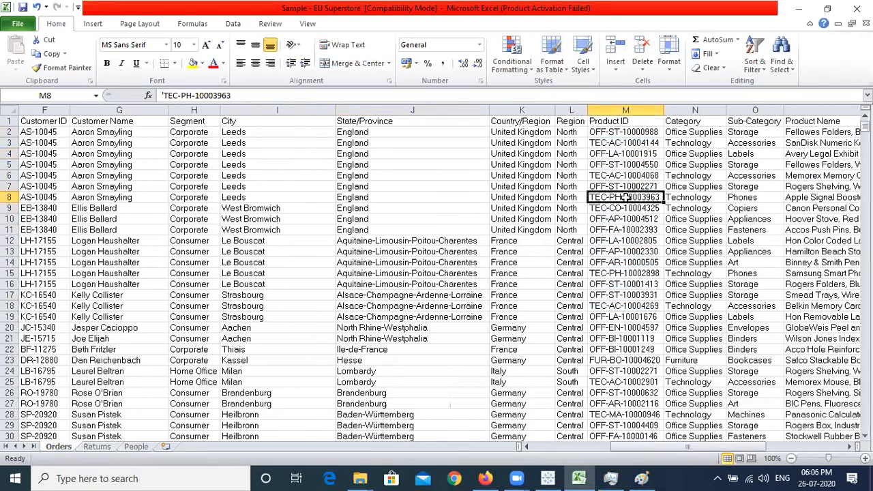
{"action": "left_click_drag", "start_coordinate": [693, 133], "coordinate": [705, 253]}
{"action": "left_click", "coordinate": [708, 164]}
{"action": "left_click_drag", "start_coordinate": [696, 132], "coordinate": [703, 211]}
{"action": "left_click", "coordinate": [708, 177]}
{"action": "left_click_drag", "start_coordinate": [750, 133], "coordinate": [770, 266]}
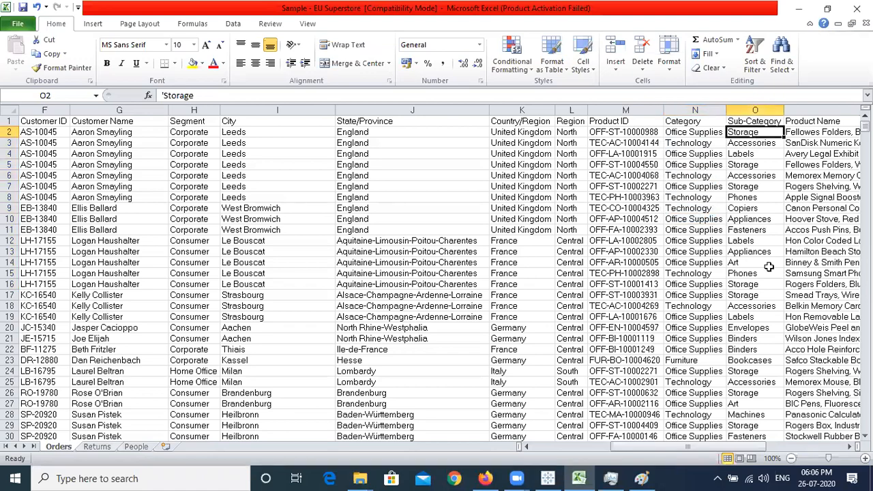
{"action": "left_click", "coordinate": [764, 175]}
Scroll right in the Orders sheet and highlight the Sales through Profit figures
{"action": "scroll", "coordinate": [724, 447], "scroll_direction": "right", "scroll_amount": 3}
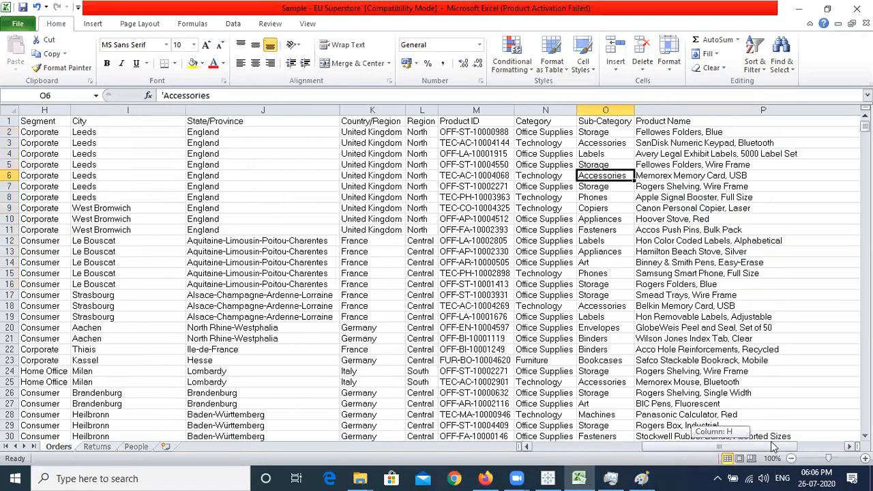
{"action": "left_click", "coordinate": [775, 132]}
{"action": "key", "text": "Right"}
{"action": "key", "text": "Right"}
{"action": "key", "text": "Right"}
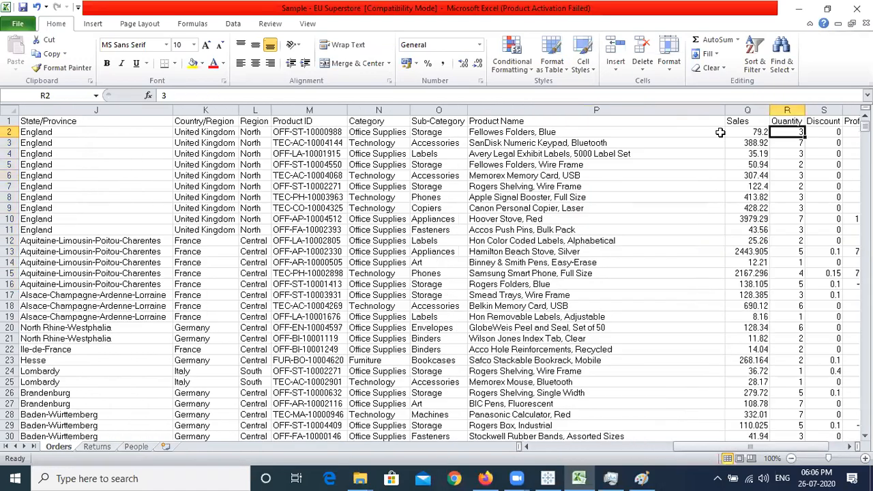
{"action": "key", "text": "Right"}
{"action": "key", "text": "Right"}
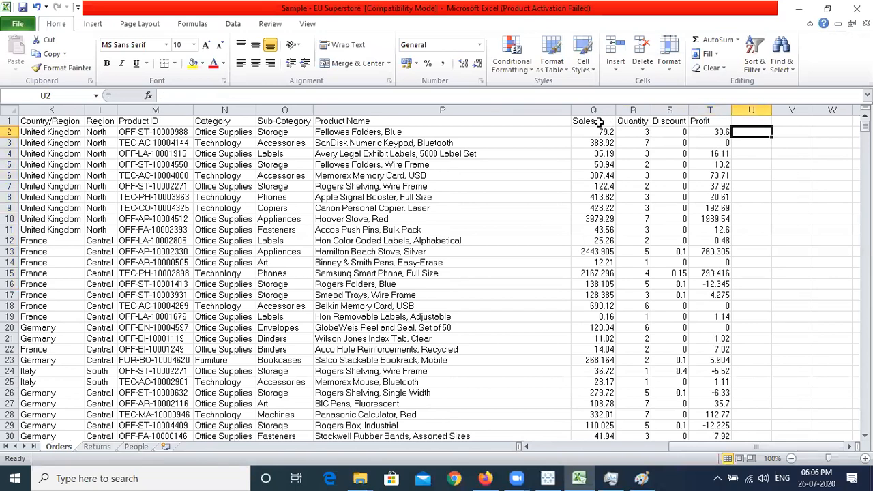
{"action": "left_click_drag", "start_coordinate": [585, 121], "coordinate": [720, 297]}
Check row 2's values: Sales 79.2, Quantity 3, Discount and Profit 39.6
{"action": "left_click", "coordinate": [710, 219]}
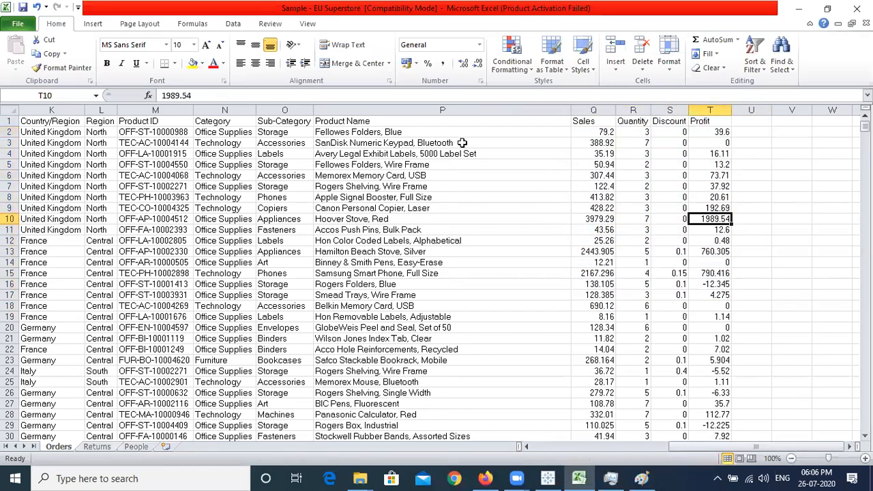
{"action": "left_click", "coordinate": [594, 133]}
{"action": "left_click", "coordinate": [637, 132]}
{"action": "left_click", "coordinate": [598, 132]}
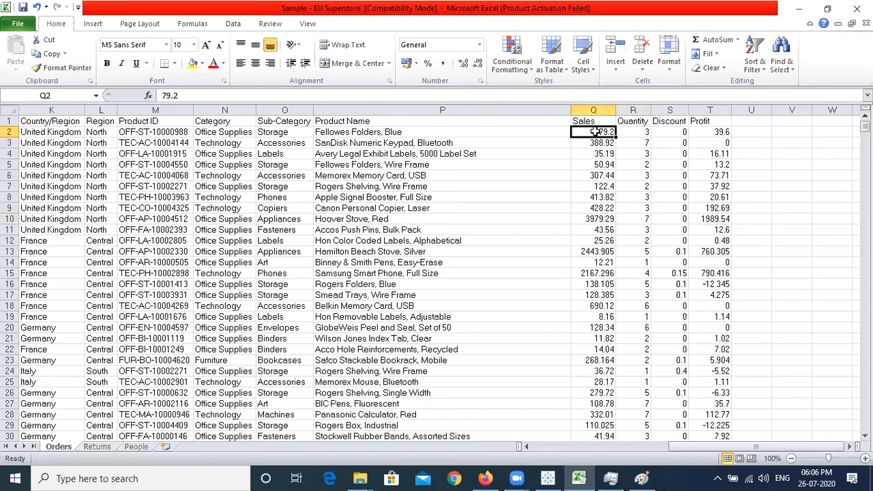
{"action": "left_click", "coordinate": [672, 132]}
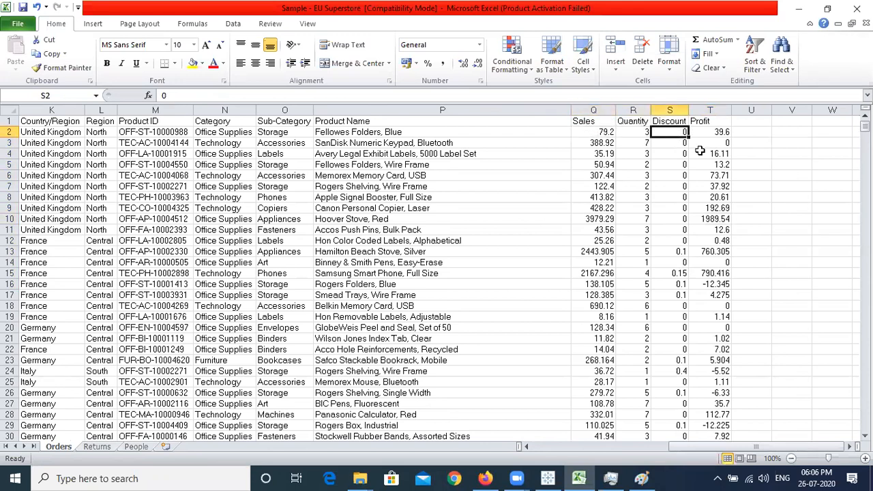
{"action": "left_click", "coordinate": [711, 132]}
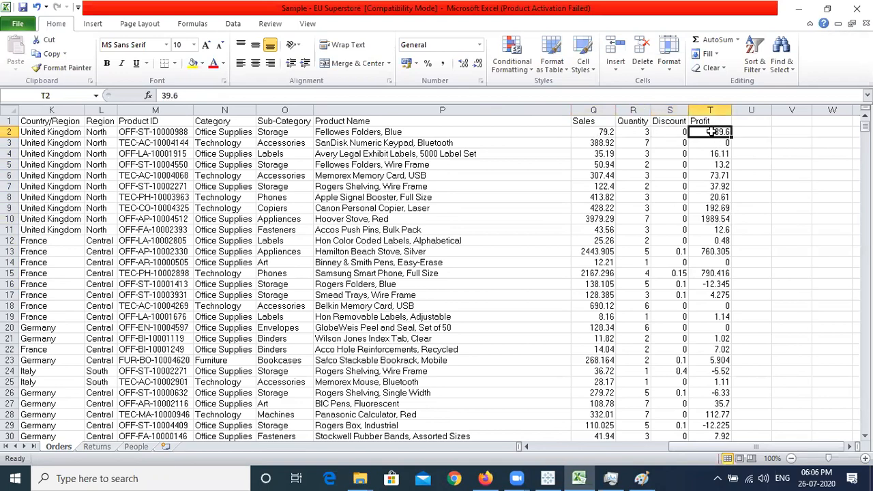
{"action": "key", "text": "Left"}
{"action": "key", "text": "Left"}
{"action": "key", "text": "Left"}
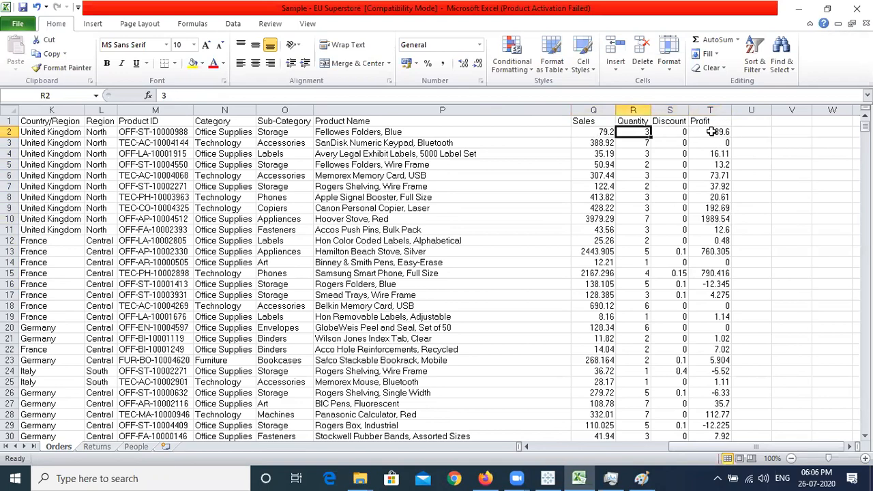
{"action": "key", "text": "Home"}
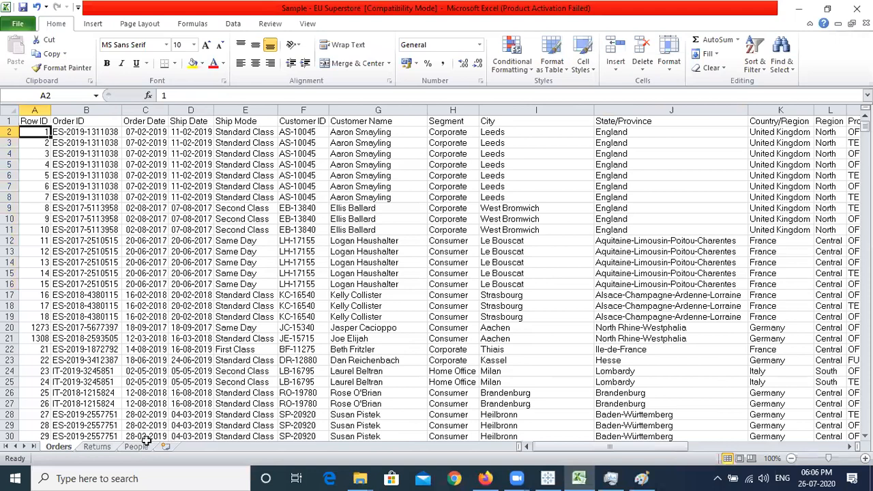
Look at the Returns sheet, then select every Order ID on the Orders sheet
{"action": "left_click", "coordinate": [98, 447]}
{"action": "left_click", "coordinate": [81, 197]}
{"action": "key", "text": "ctrl+Home"}
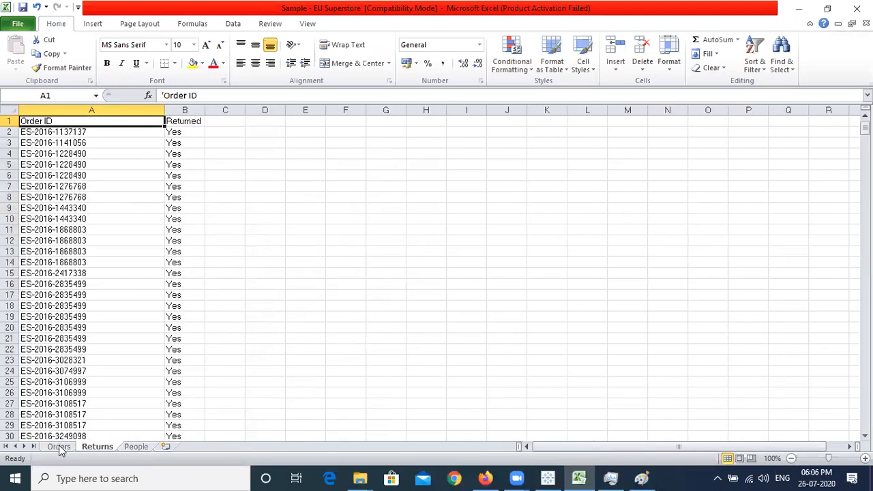
{"action": "left_click", "coordinate": [60, 448]}
{"action": "left_click", "coordinate": [97, 132]}
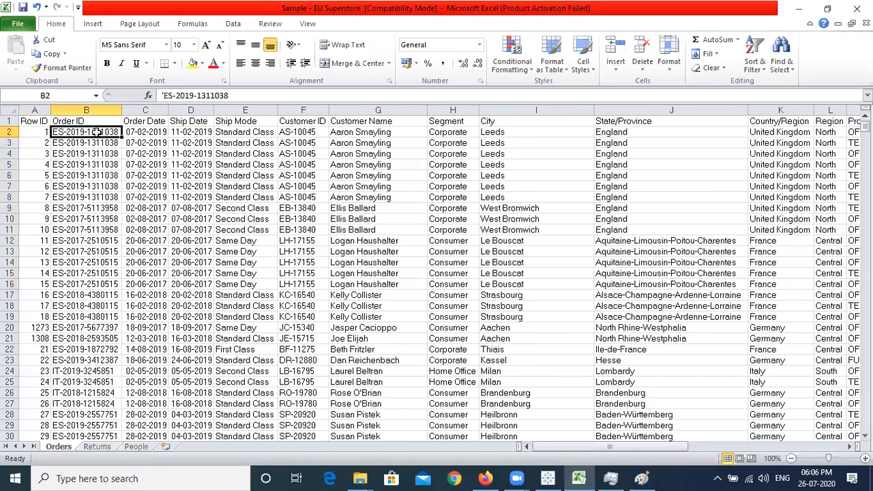
{"action": "key", "text": "ctrl+shift+Down"}
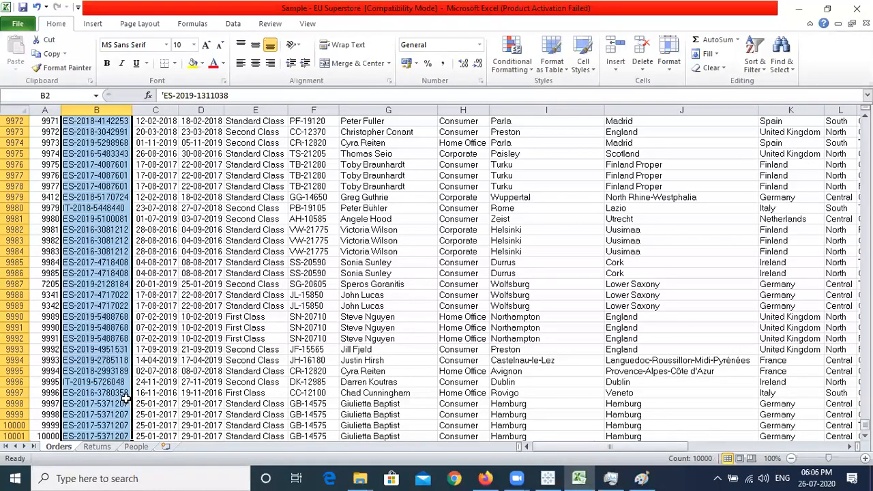
{"action": "key", "text": "ctrl+Home"}
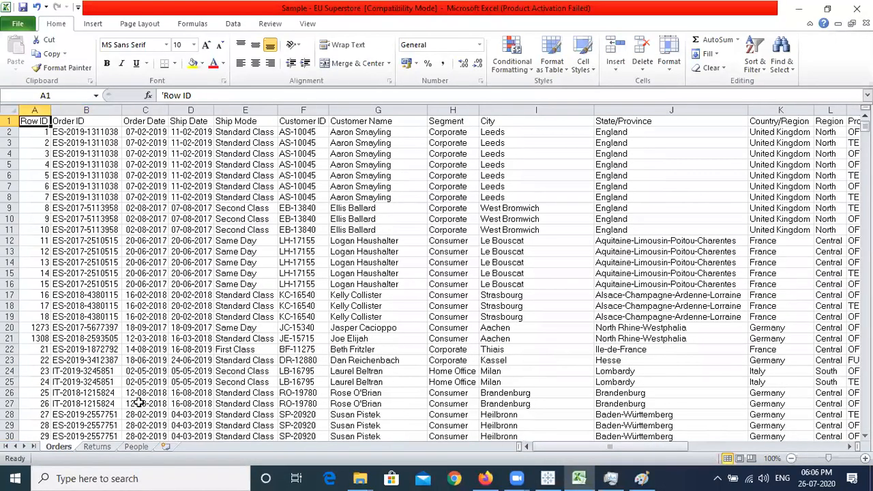
Select all returned Order IDs on the Returns sheet, then show the People sheet
{"action": "left_click", "coordinate": [105, 437]}
{"action": "left_click", "coordinate": [96, 446]}
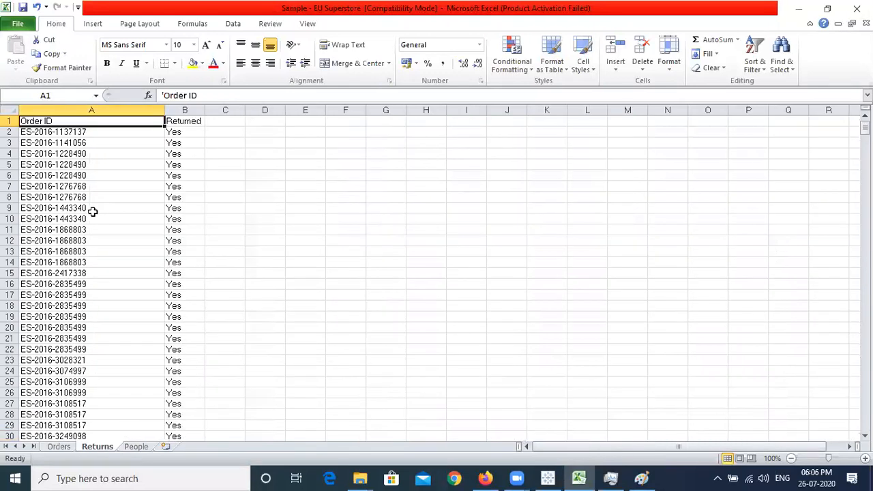
{"action": "key", "text": "Down"}
{"action": "key", "text": "ctrl+shift+Down"}
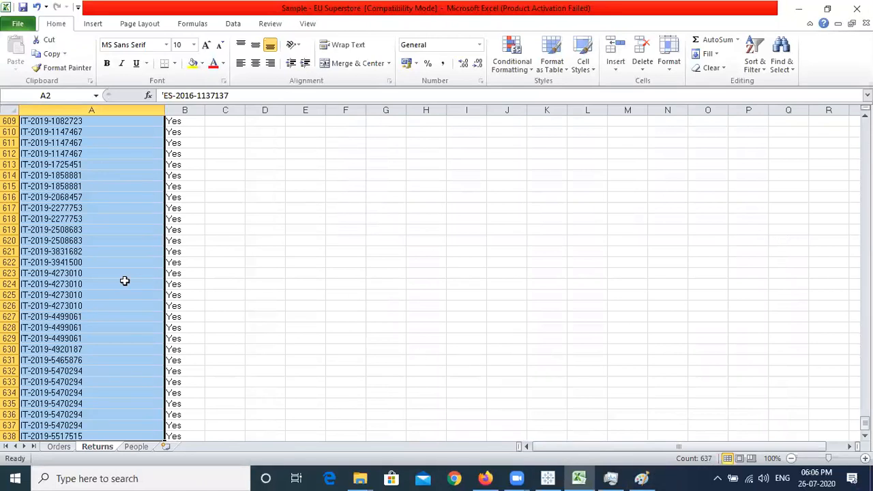
{"action": "left_click", "coordinate": [125, 281]}
{"action": "key", "text": "ctrl+Home"}
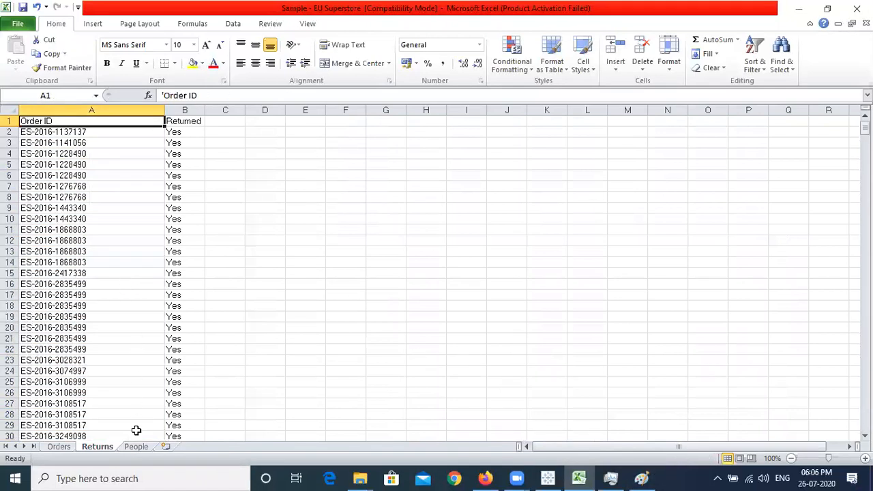
{"action": "left_click", "coordinate": [136, 447]}
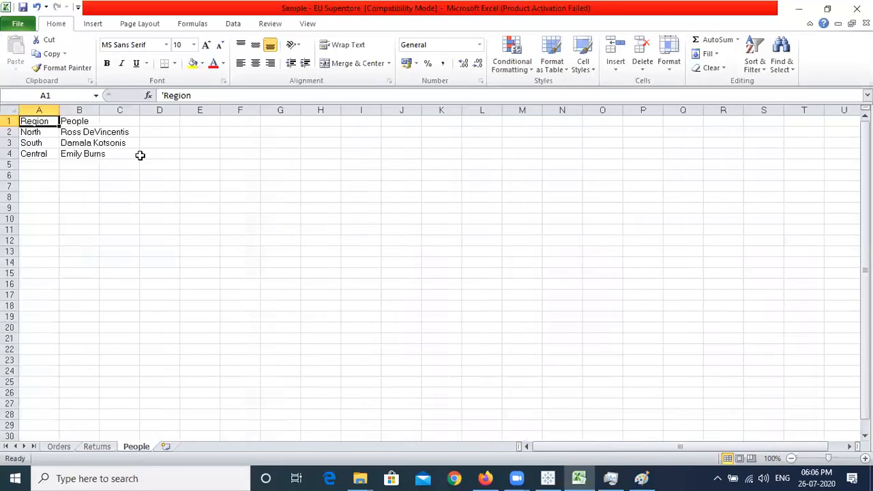
Autofit column B for the managers' names, check the North, South and Central rows, then go back to Orders
{"action": "double_click", "coordinate": [99, 109]}
{"action": "left_click", "coordinate": [97, 153]}
{"action": "left_click_drag", "start_coordinate": [96, 133], "coordinate": [94, 153]}
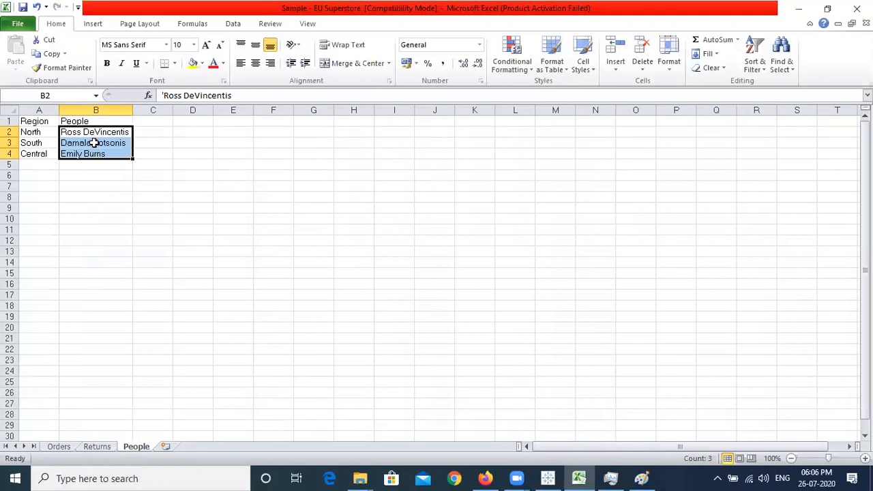
{"action": "left_click", "coordinate": [93, 141]}
{"action": "left_click_drag", "start_coordinate": [41, 132], "coordinate": [35, 148]}
{"action": "left_click", "coordinate": [39, 129]}
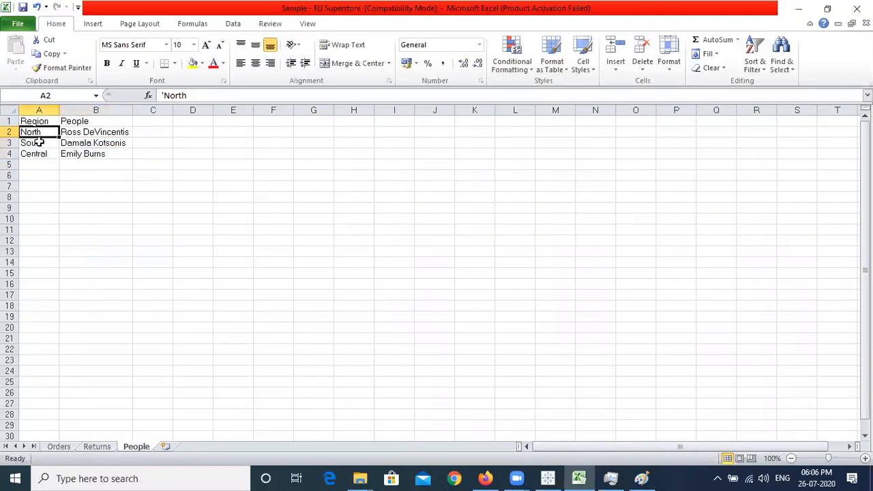
{"action": "left_click", "coordinate": [39, 141]}
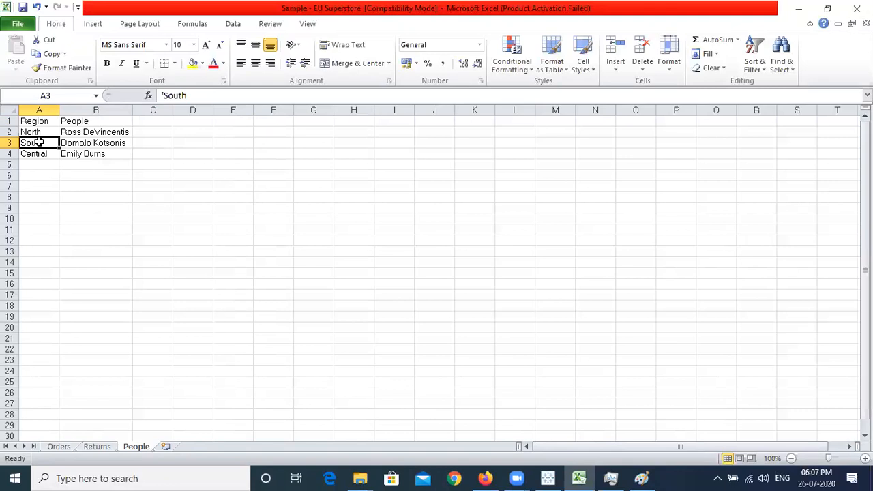
{"action": "left_click", "coordinate": [38, 133]}
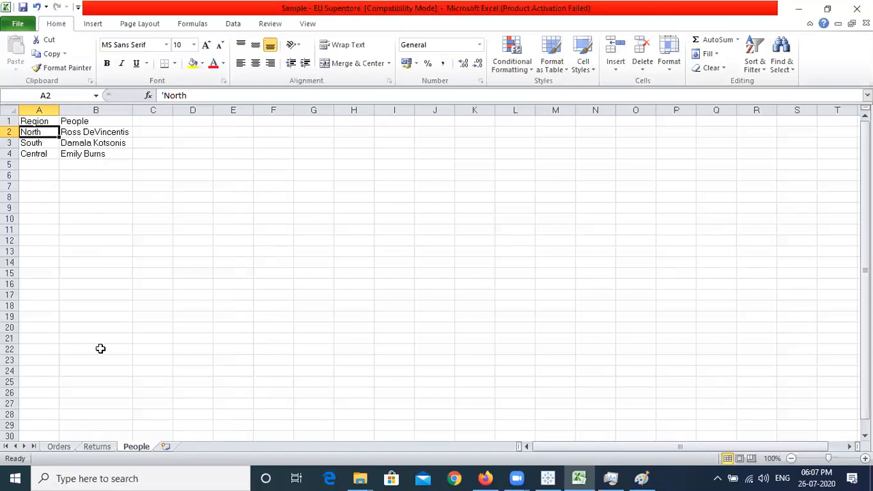
{"action": "left_click", "coordinate": [58, 447]}
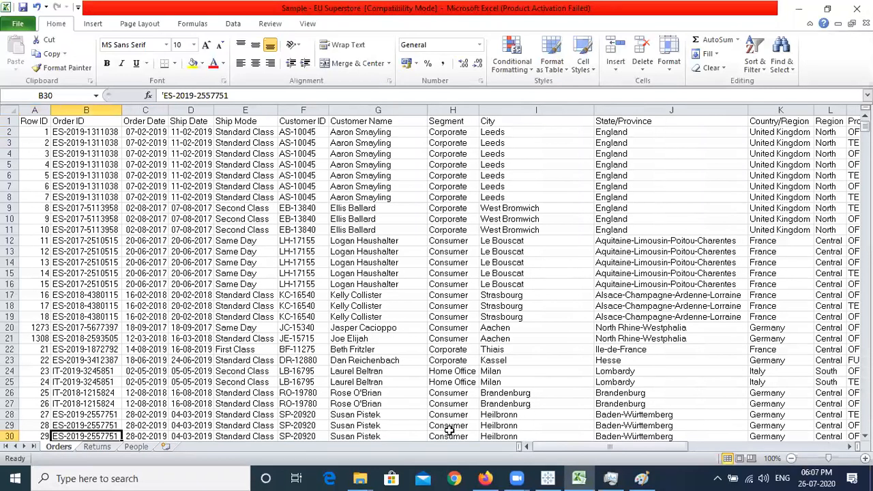
Bring up Tableau's start page, then switch to the blank 1360 × 621px Paint canvas
{"action": "left_click", "coordinate": [547, 477]}
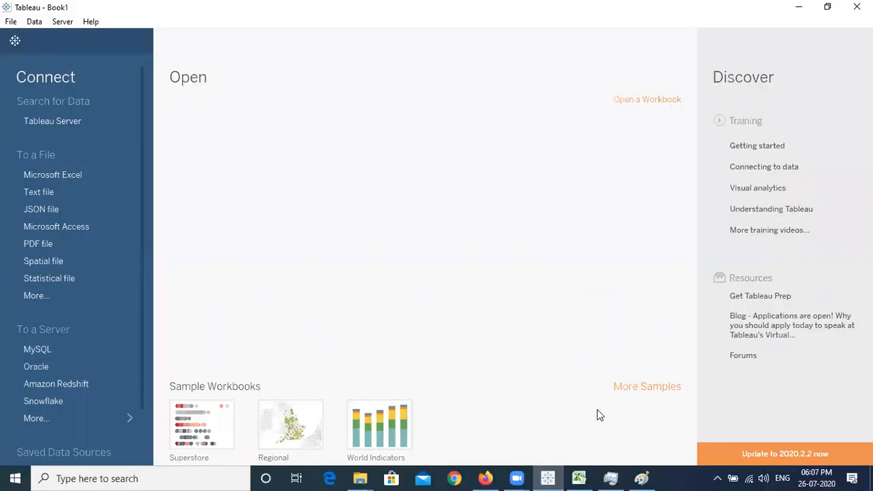
{"action": "left_click", "coordinate": [642, 477]}
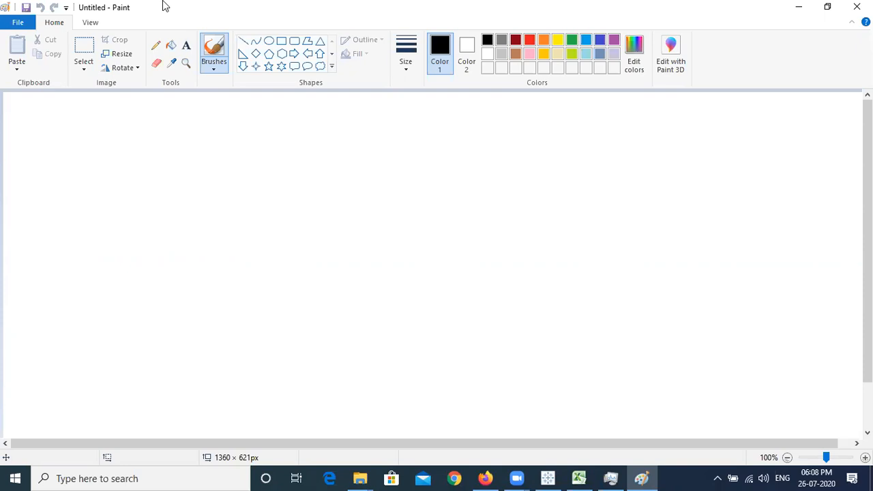
Leave the Paint canvas and switch to the blank Excel workbook Book1
{"action": "left_click", "coordinate": [164, 5]}
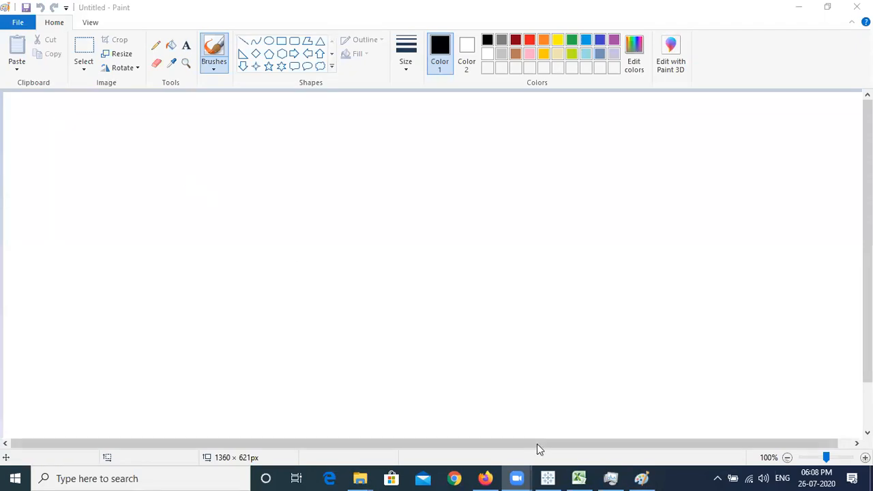
{"action": "left_click", "coordinate": [580, 477]}
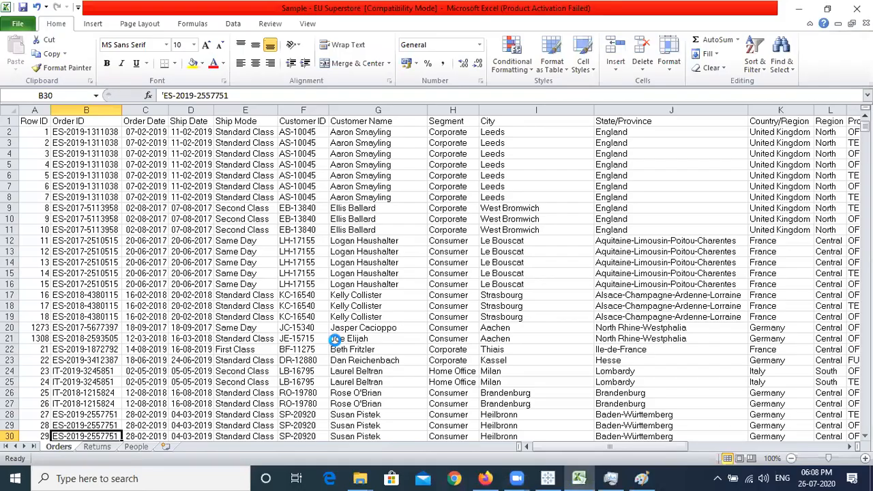
Enter 'Types of Data', 'Structured' and 'Semi-structured' in A1:A3 and autofit column A
{"action": "left_click", "coordinate": [7, 111]}
{"action": "left_click", "coordinate": [53, 125]}
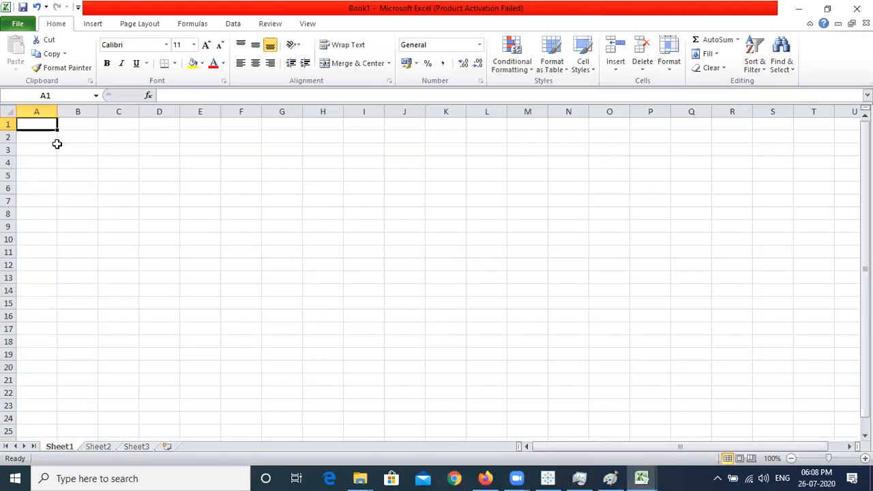
{"action": "type", "text": "Types of Data"}
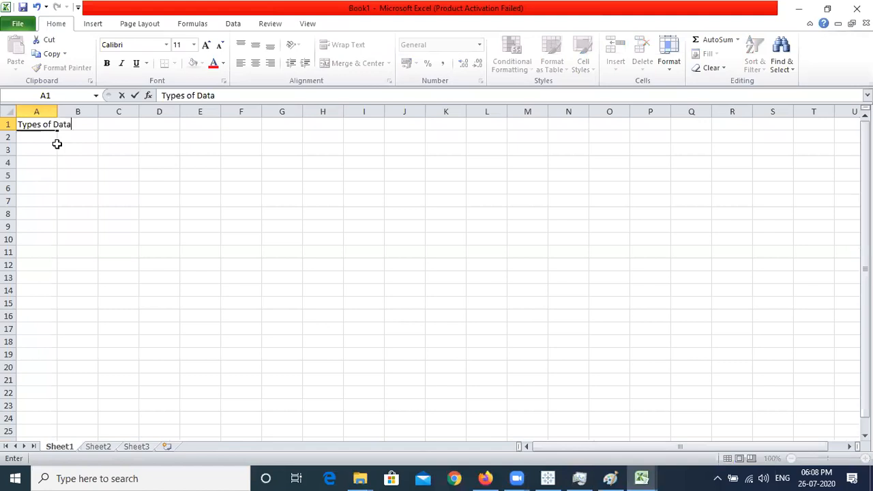
{"action": "key", "text": "Return"}
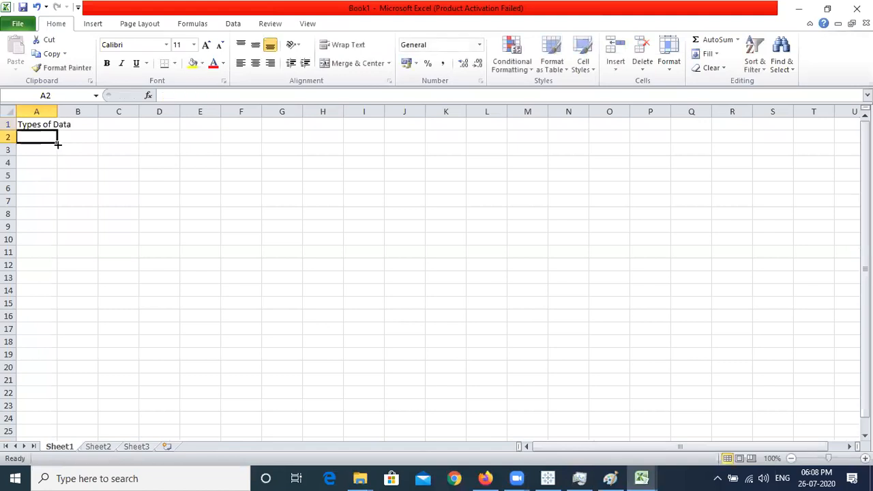
{"action": "type", "text": "Structured"}
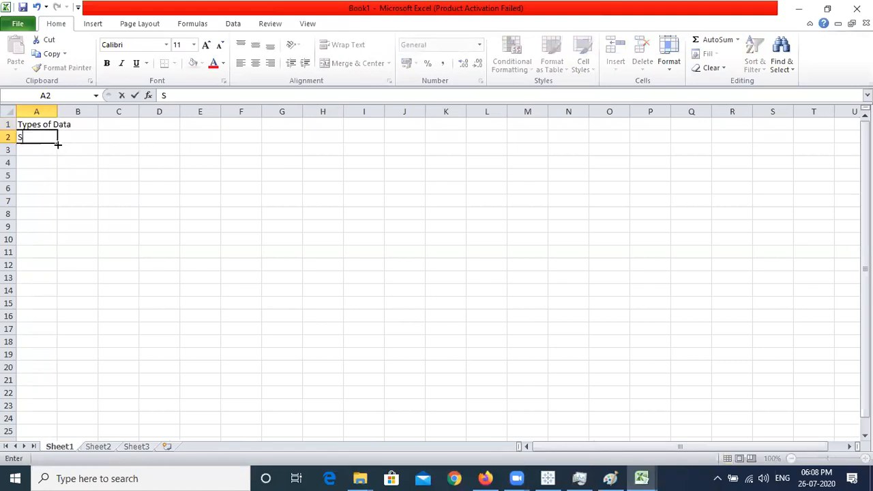
{"action": "key", "text": "Return"}
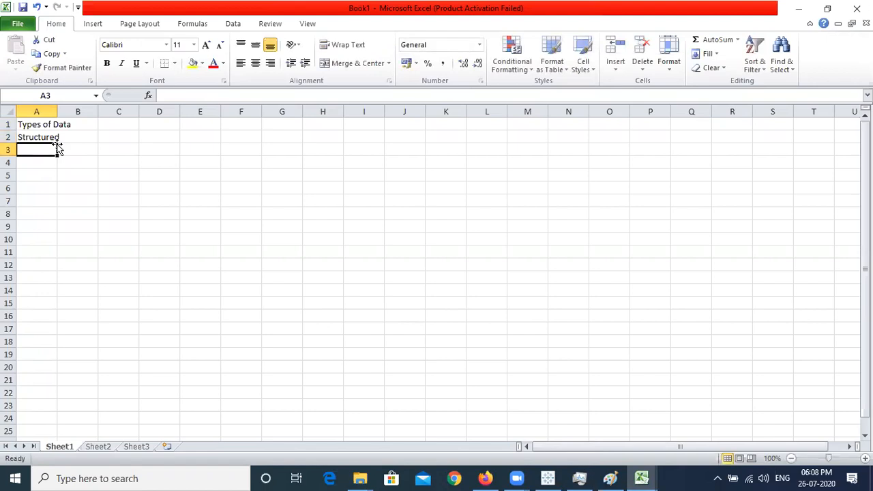
{"action": "type", "text": "Semi-structured"}
{"action": "key", "text": "Return"}
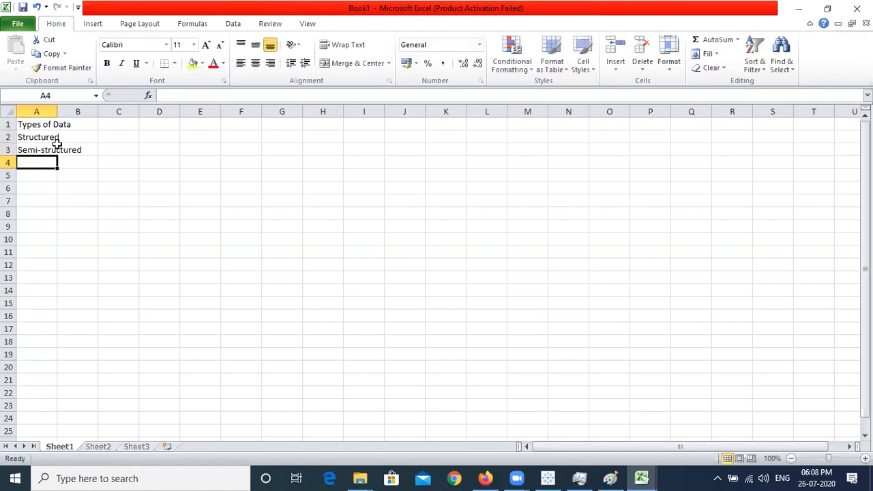
{"action": "double_click", "coordinate": [57, 111]}
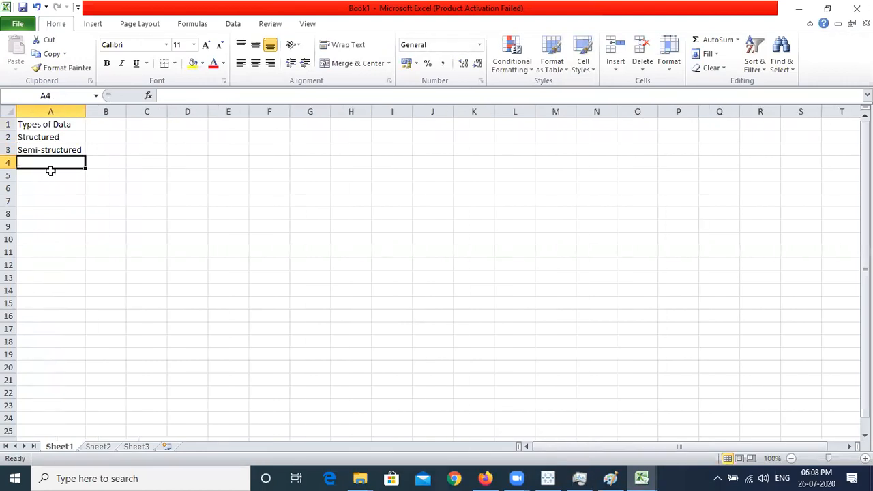
Add 'Unstructured' in A4 and move Semi-structured and Unstructured down to A7:A8
{"action": "type", "text": "Unst"}
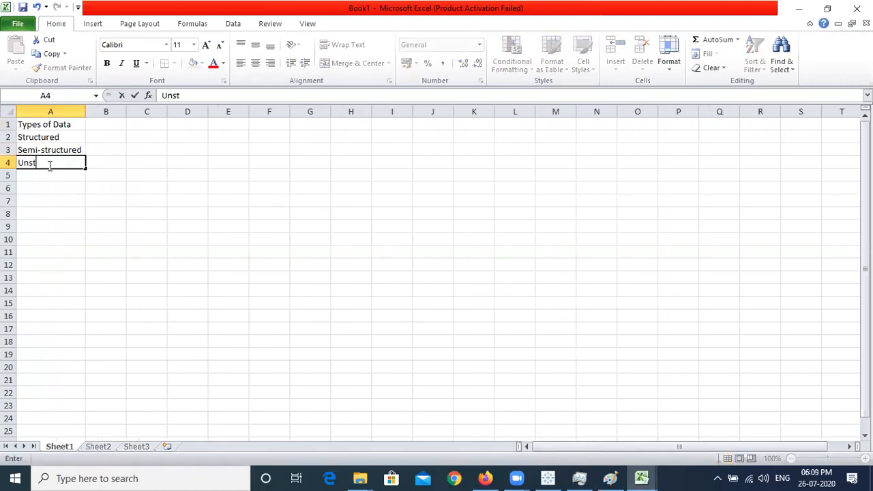
{"action": "type", "text": "ructured"}
{"action": "key", "text": "Up"}
{"action": "key", "text": "Right"}
{"action": "key", "text": "Up"}
{"action": "left_click_drag", "start_coordinate": [57, 147], "coordinate": [54, 162]}
{"action": "key", "text": "ctrl+c"}
{"action": "left_click", "coordinate": [54, 200]}
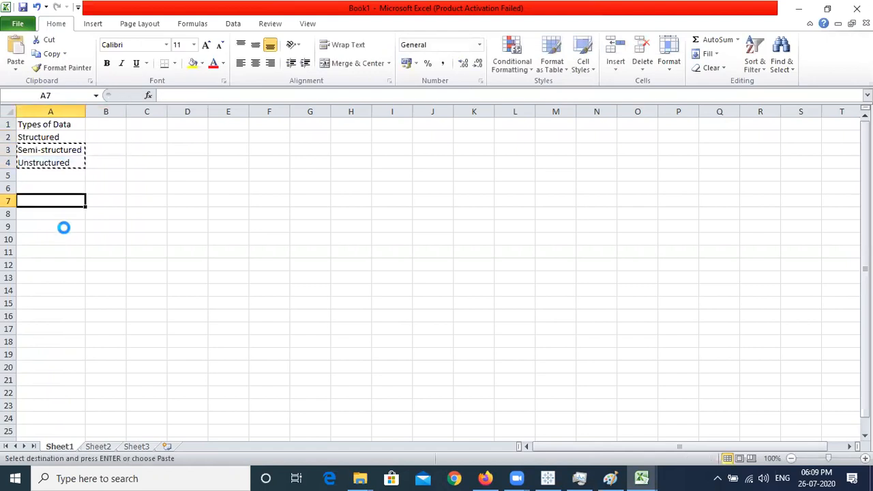
{"action": "key", "text": "ctrl+v"}
Move 'Unstructured' from A8 down to cell A13
{"action": "double_click", "coordinate": [67, 215]}
{"action": "key", "text": "Return"}
{"action": "left_click", "coordinate": [67, 216]}
{"action": "key", "text": "ctrl+x"}
{"action": "key", "text": "Down"}
{"action": "key", "text": "Down"}
{"action": "key", "text": "Down"}
{"action": "key", "text": "Down"}
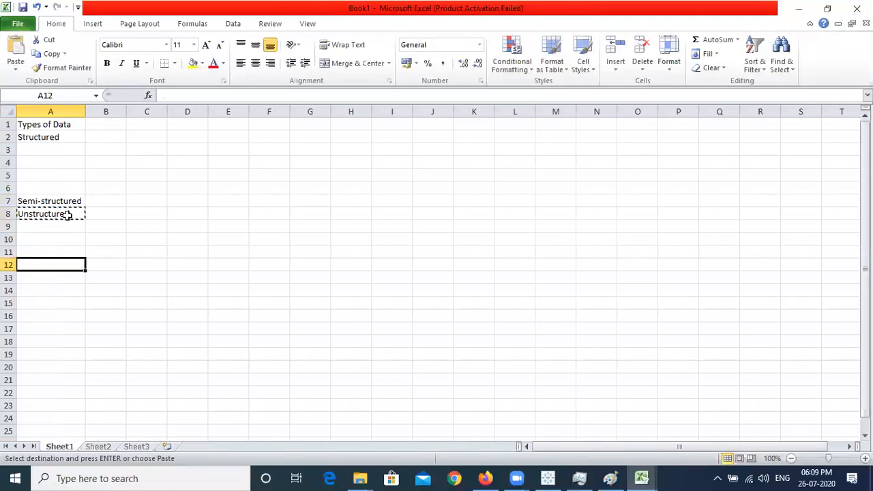
{"action": "key", "text": "Down"}
{"action": "key", "text": "ctrl+v"}
{"action": "left_click", "coordinate": [68, 213]}
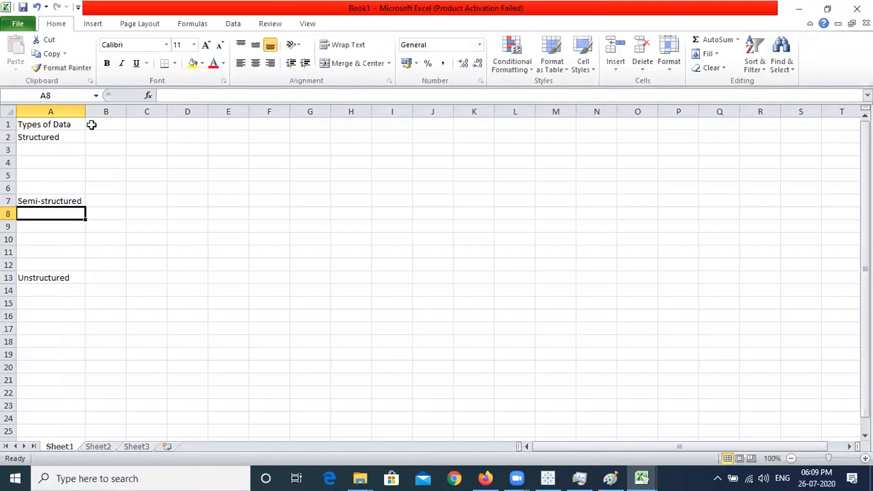
{"action": "left_click", "coordinate": [96, 135]}
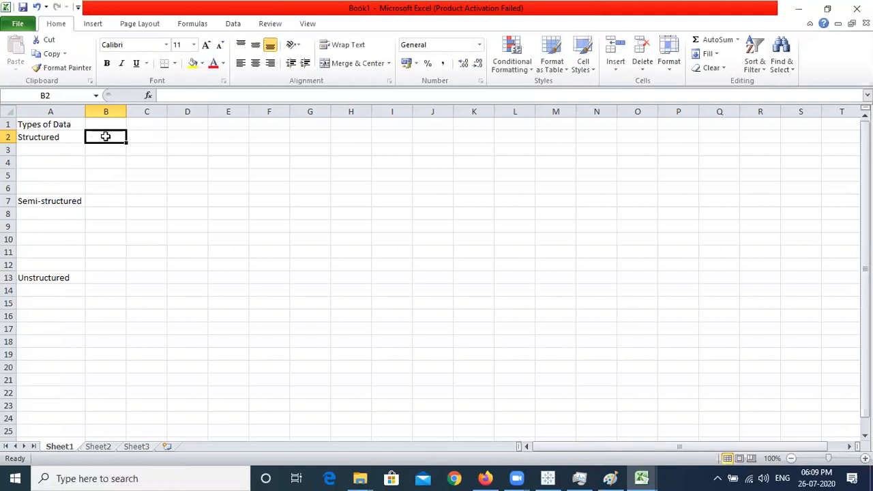
Enter 'Data which is in form of rows and columns' in B2 and widen column B to fit
{"action": "type", "text": "Dat"}
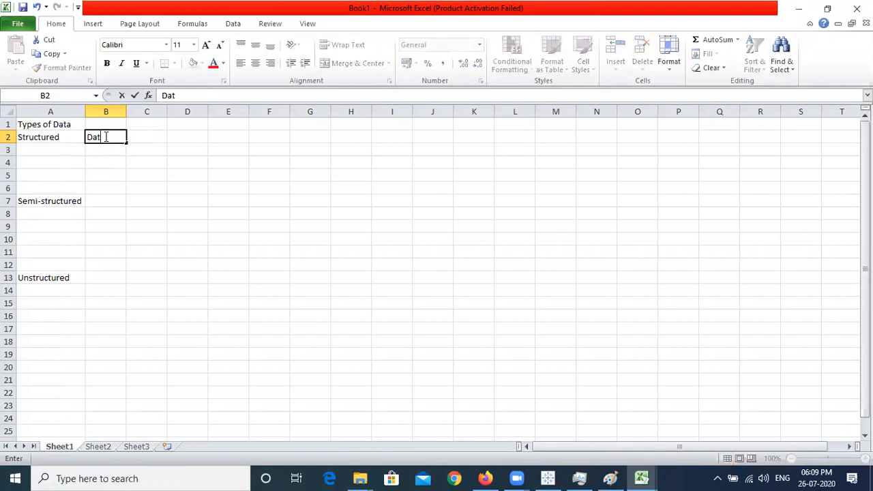
{"action": "type", "text": "a which is in fo"}
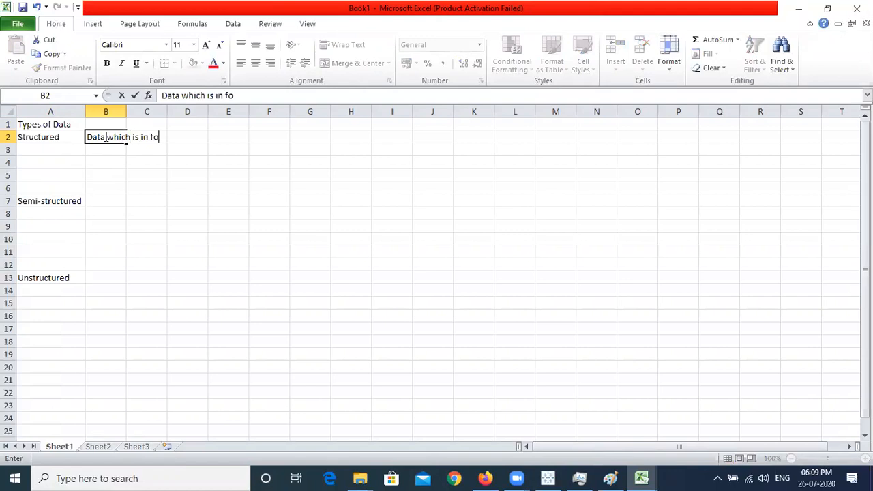
{"action": "type", "text": "rm of rows and columns"}
{"action": "key", "text": "Return"}
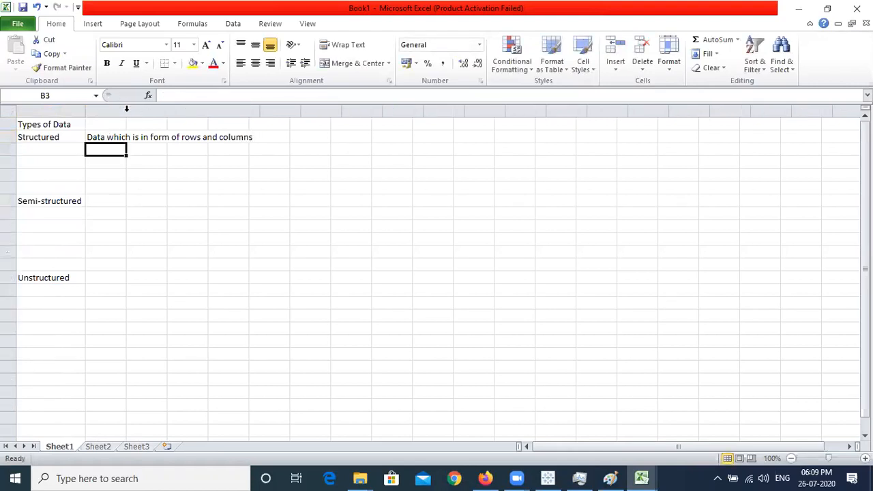
{"action": "double_click", "coordinate": [126, 108]}
{"action": "left_click", "coordinate": [131, 140]}
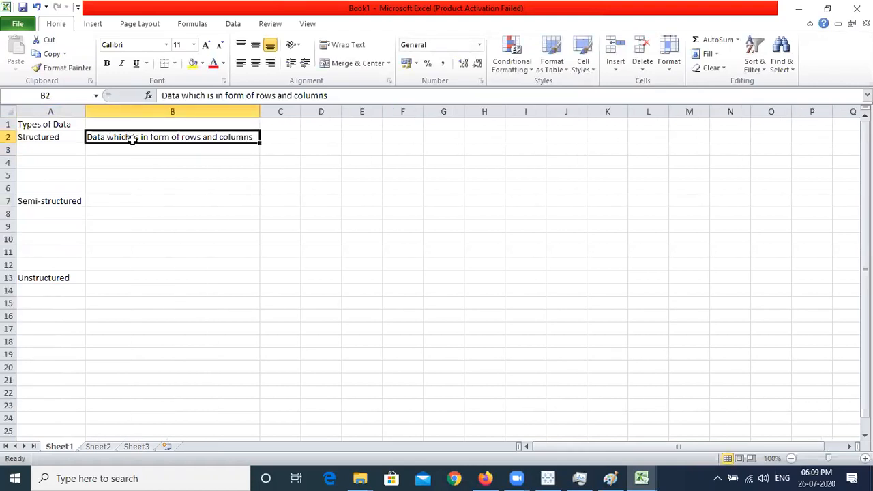
{"action": "left_click", "coordinate": [272, 138]}
{"action": "key", "text": "Down"}
{"action": "key", "text": "Left"}
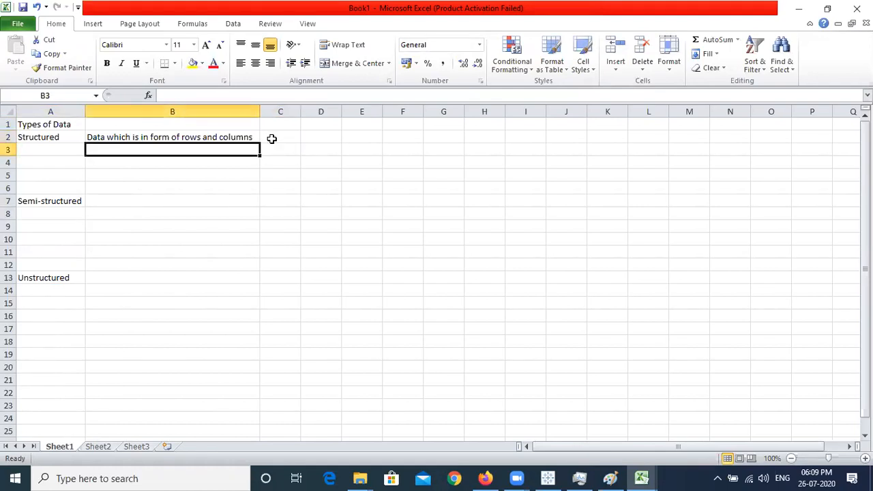
List 'Examples:', 'Databases', 'CSV files' and 'TXT files' down column B
{"action": "type", "text": "Examples:"}
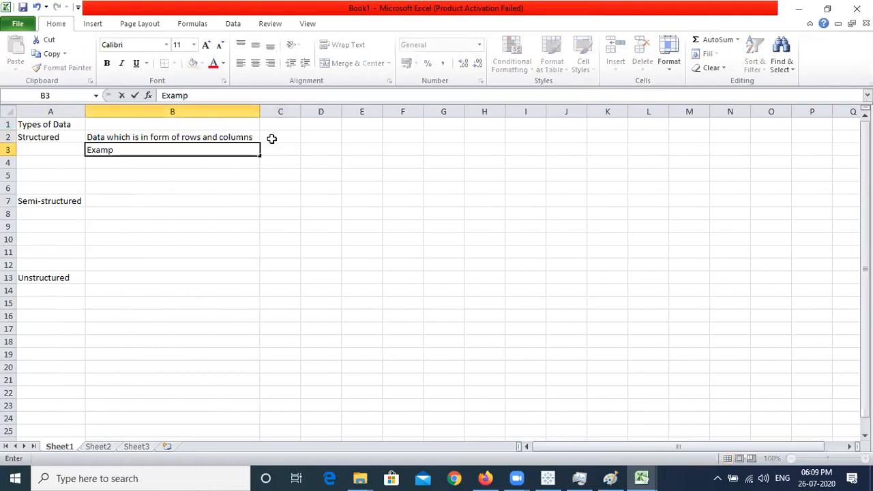
{"action": "key", "text": "Return"}
{"action": "type", "text": "Databases"}
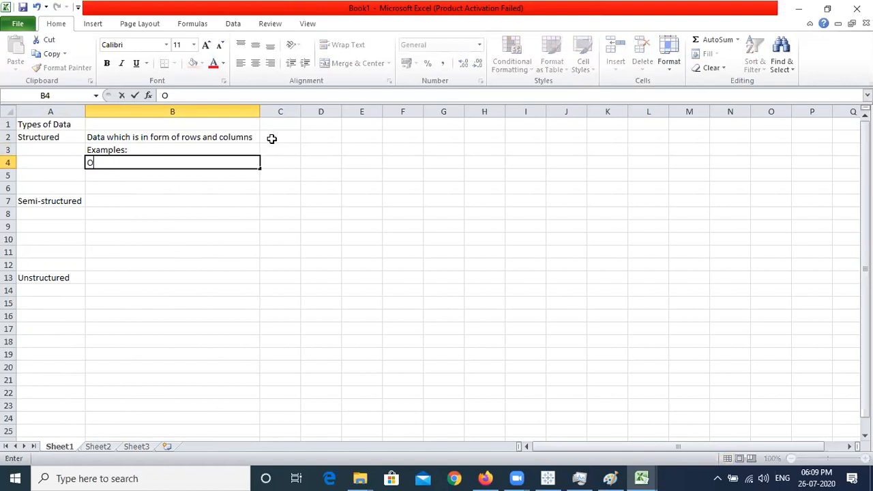
{"action": "key", "text": "Return"}
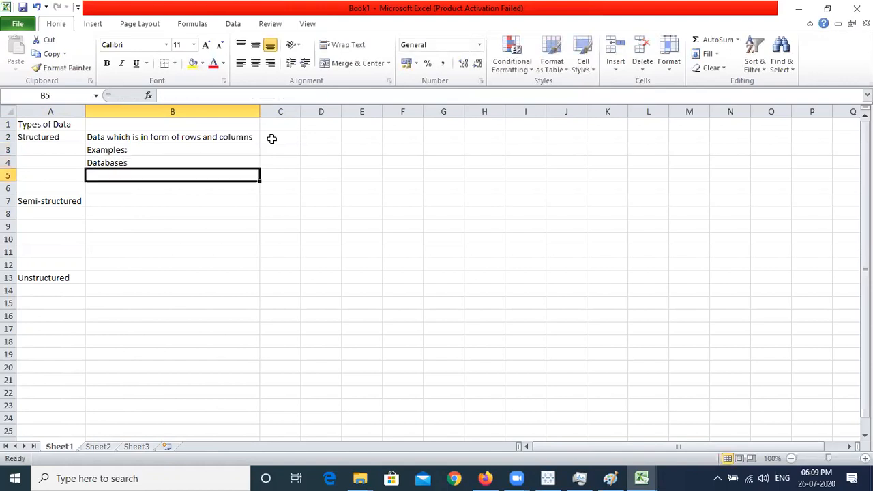
{"action": "type", "text": "CSV "}
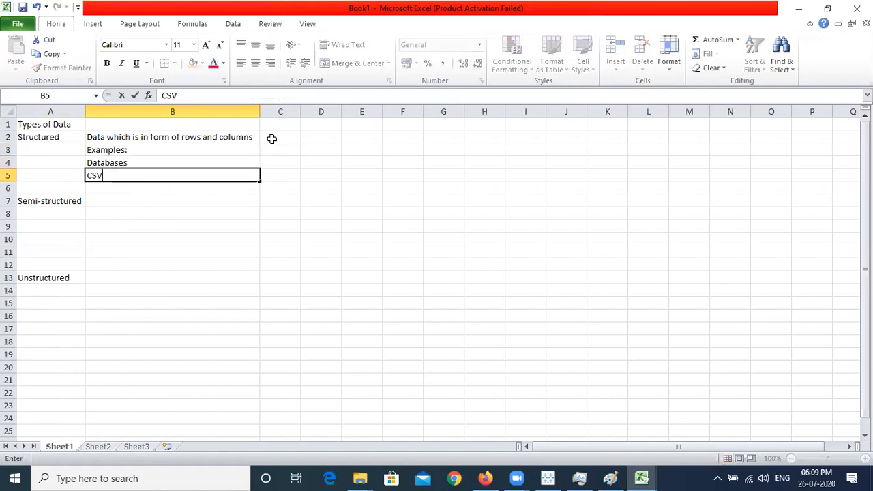
{"action": "type", "text": "files"}
{"action": "key", "text": "Return"}
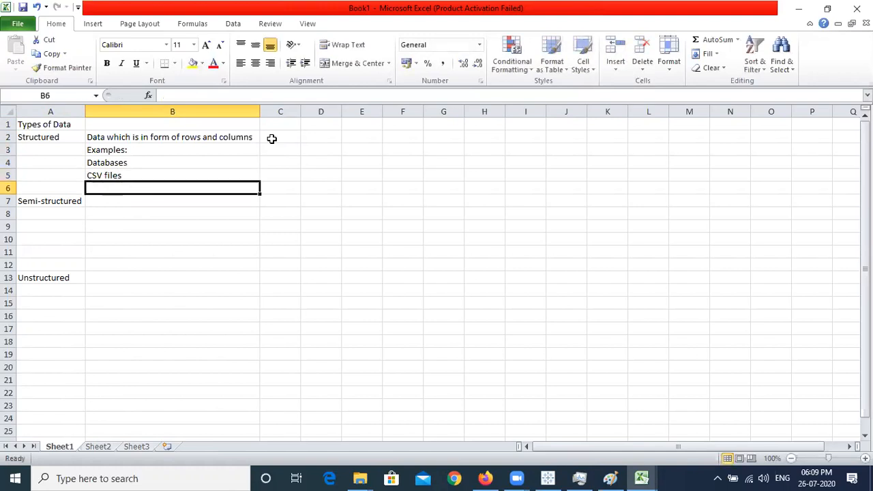
{"action": "type", "text": "TX"}
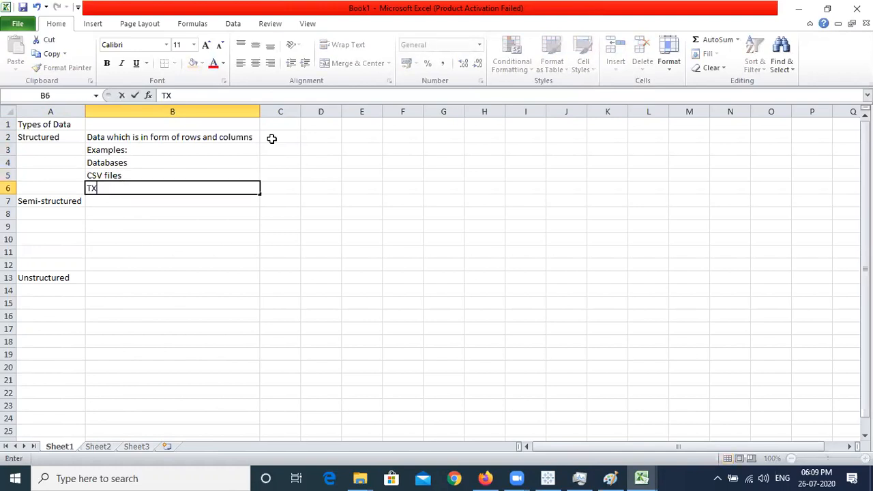
{"action": "type", "text": "T files"}
{"action": "key", "text": "Return"}
Add Oracle and Postgres as database examples in C4 and D4
{"action": "left_click_drag", "start_coordinate": [191, 175], "coordinate": [178, 189]}
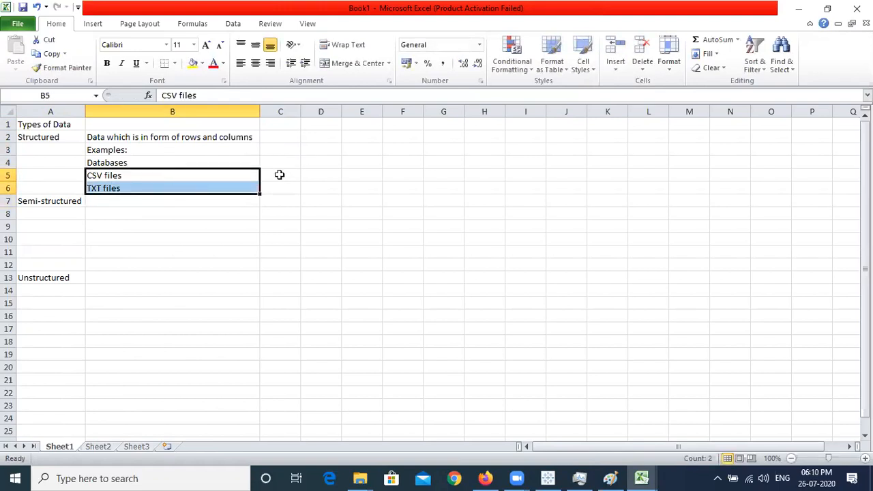
{"action": "left_click", "coordinate": [220, 153]}
{"action": "left_click", "coordinate": [218, 161]}
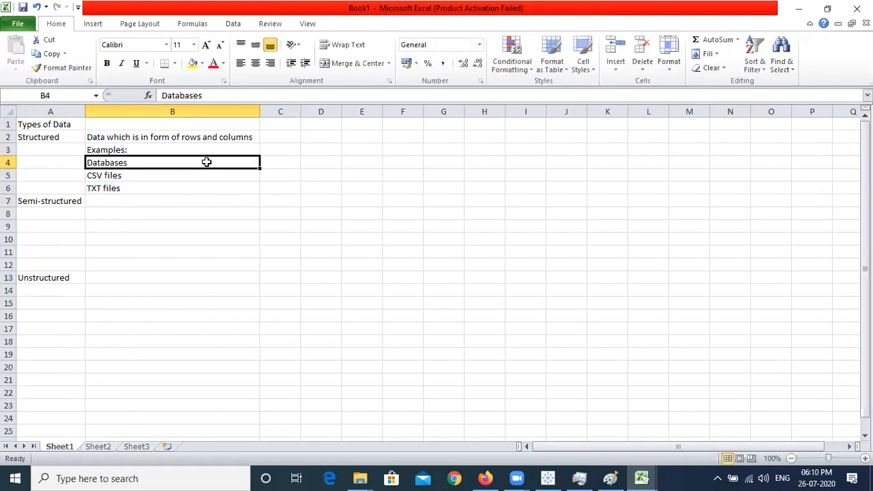
{"action": "left_click", "coordinate": [284, 163]}
{"action": "type", "text": "Oracle"}
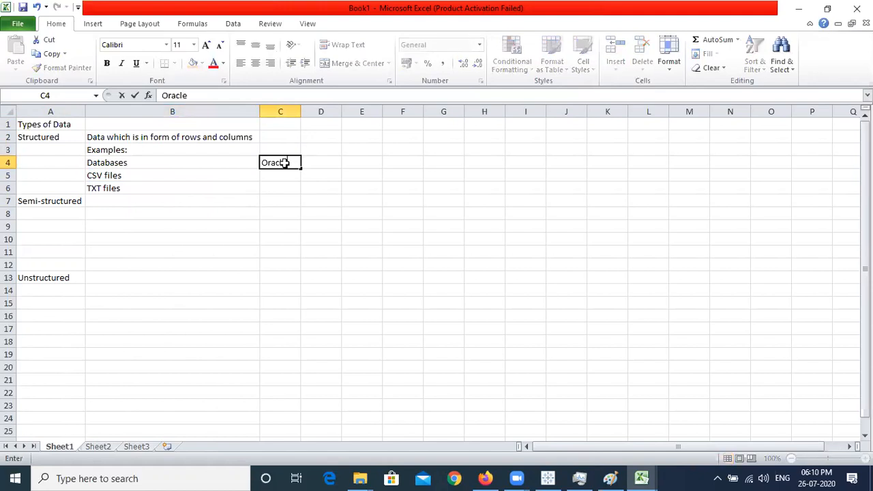
{"action": "key", "text": "Return"}
{"action": "key", "text": "Up"}
{"action": "key", "text": "Right"}
{"action": "type", "text": "Postgres"}
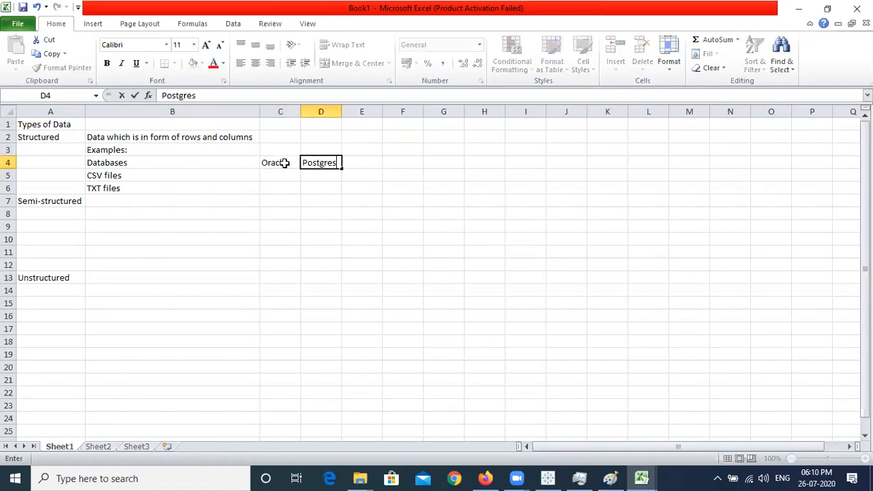
{"action": "key", "text": "Return"}
Add SQL Server, MySQL and MariaDB in E4 through G4
{"action": "key", "text": "Up"}
{"action": "key", "text": "Right"}
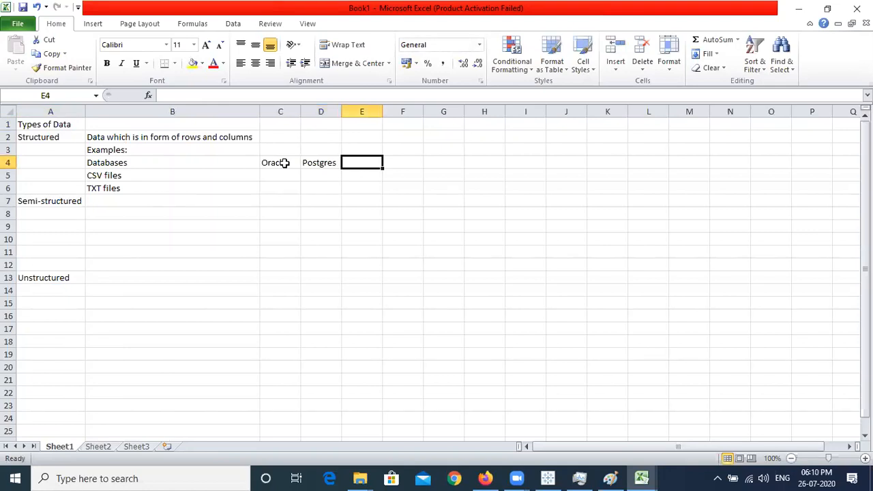
{"action": "type", "text": "SQL Server"}
{"action": "key", "text": "Right"}
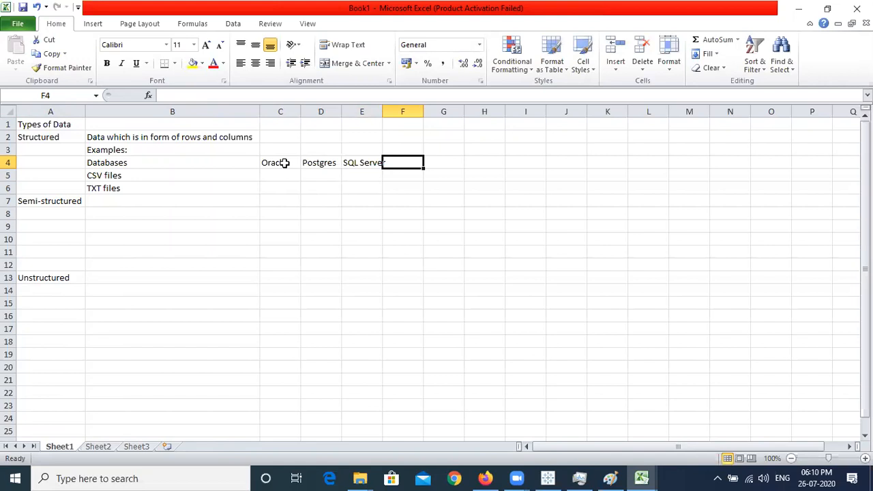
{"action": "type", "text": "MySQL"}
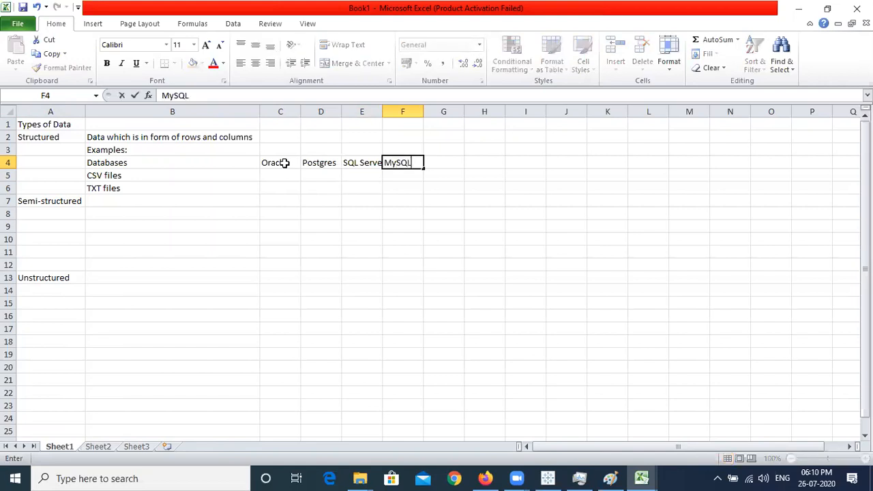
{"action": "key", "text": "Right"}
{"action": "type", "text": "MariaDB"}
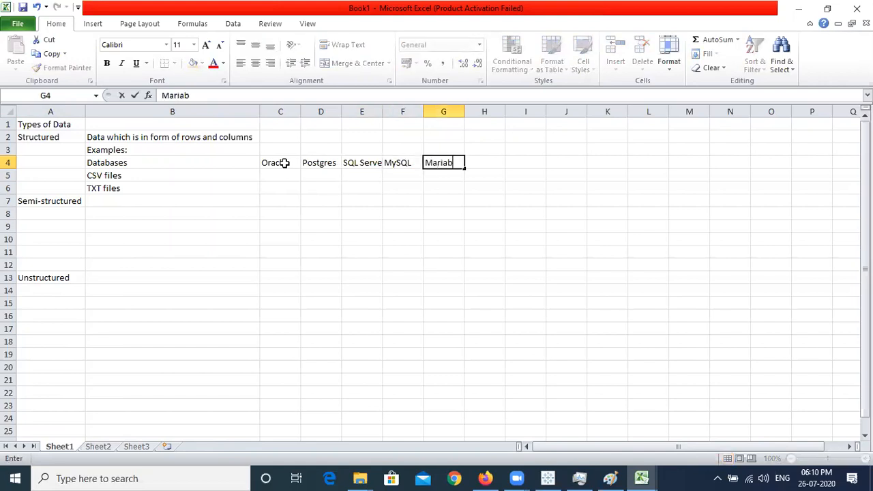
{"action": "key", "text": "BackSpace"}
{"action": "key", "text": "BackSpace"}
{"action": "type", "text": "DB"}
{"action": "key", "text": "Right"}
Widen column E so SQL Server shows fully, and review the database names in C4:G4
{"action": "left_click_drag", "start_coordinate": [383, 111], "coordinate": [420, 111]}
{"action": "left_click", "coordinate": [407, 163]}
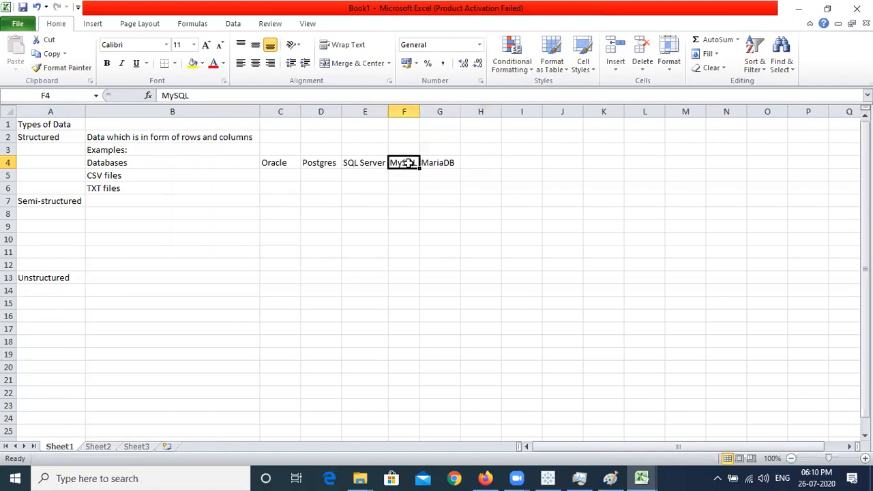
{"action": "left_click", "coordinate": [279, 163]}
{"action": "left_click_drag", "start_coordinate": [279, 162], "coordinate": [443, 161]}
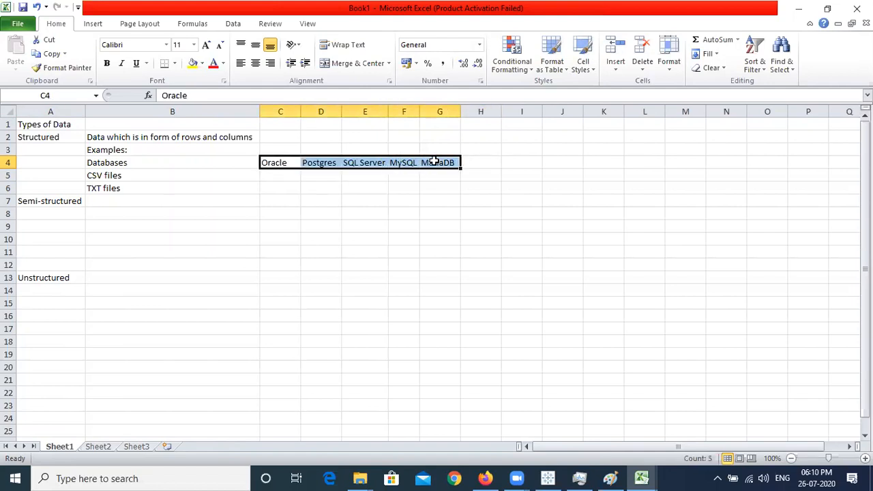
{"action": "left_click", "coordinate": [440, 162]}
{"action": "left_click", "coordinate": [281, 163]}
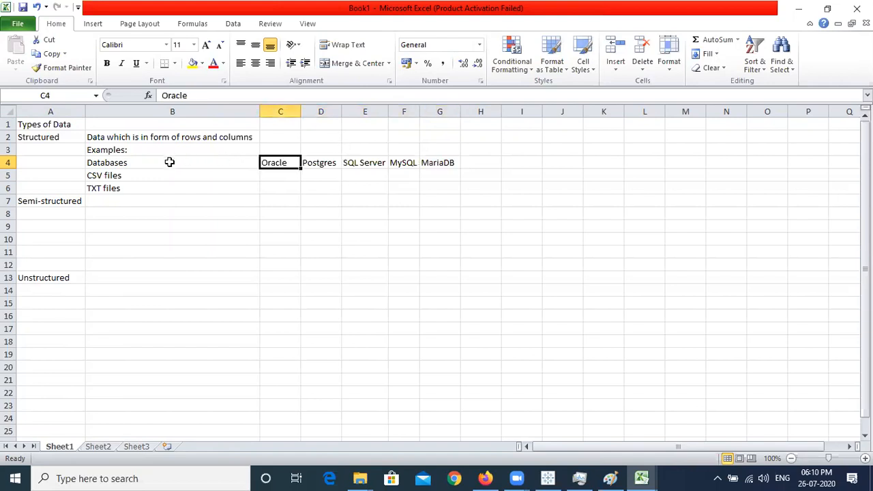
{"action": "left_click", "coordinate": [52, 137]}
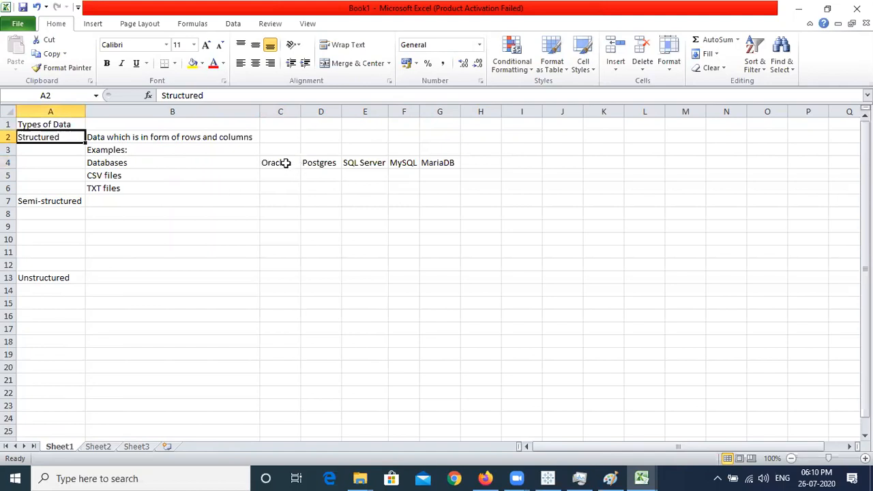
{"action": "left_click_drag", "start_coordinate": [282, 162], "coordinate": [448, 161]}
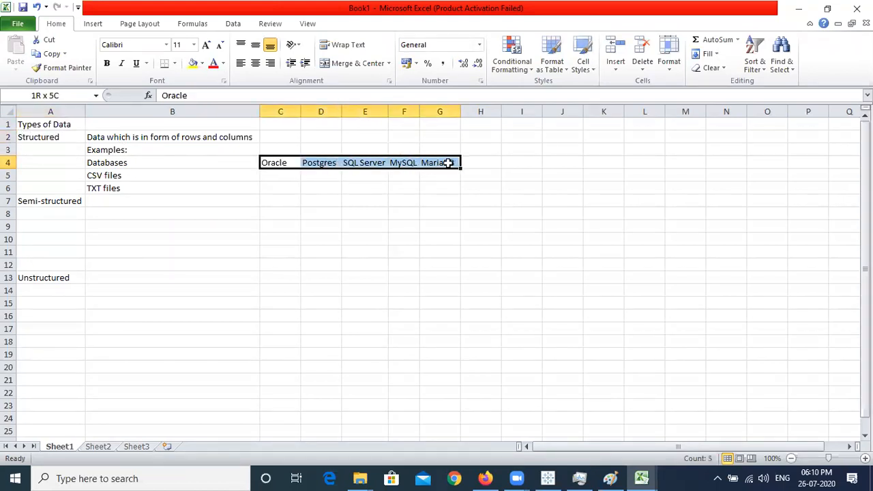
{"action": "left_click", "coordinate": [444, 163]}
Enter 'Flat files' in C5 beside the CSV and TXT examples, and review the Structured section
{"action": "left_click_drag", "start_coordinate": [172, 176], "coordinate": [258, 179]}
{"action": "left_click", "coordinate": [173, 180]}
{"action": "left_click", "coordinate": [172, 186]}
{"action": "left_click", "coordinate": [272, 176]}
{"action": "type", "text": "Flat files"}
{"action": "key", "text": "Return"}
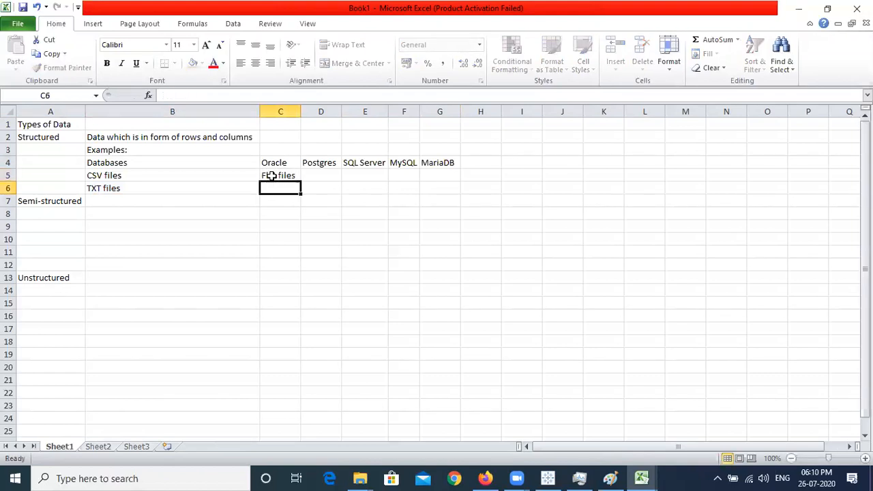
{"action": "left_click_drag", "start_coordinate": [60, 135], "coordinate": [306, 187]}
{"action": "left_click", "coordinate": [315, 188]}
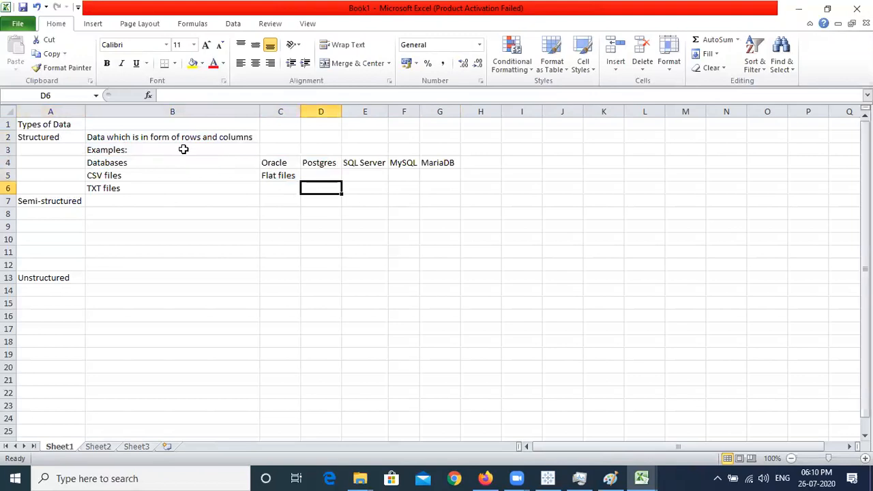
Insert a blank row at row 7 and describe Semi-structured data as 'key:value pairs'
{"action": "left_click", "coordinate": [9, 201]}
{"action": "key", "text": "ctrl+shift+plus"}
{"action": "left_click", "coordinate": [129, 214]}
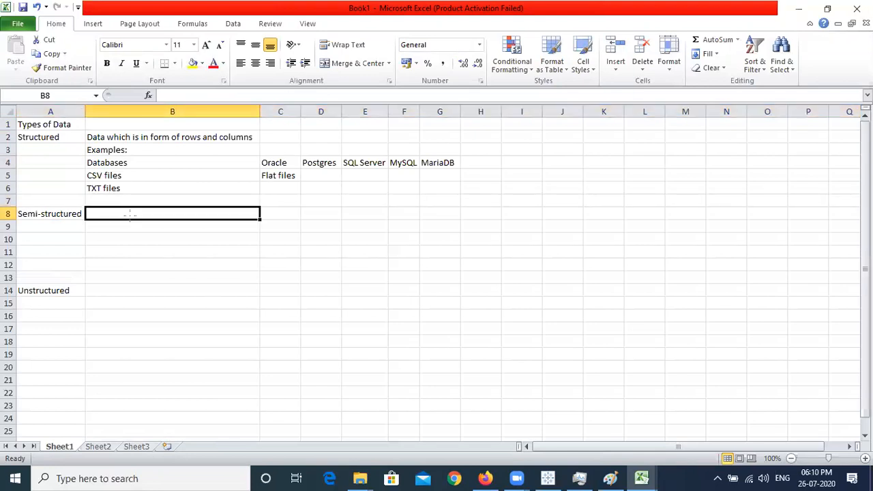
{"action": "type", "text": "key"}
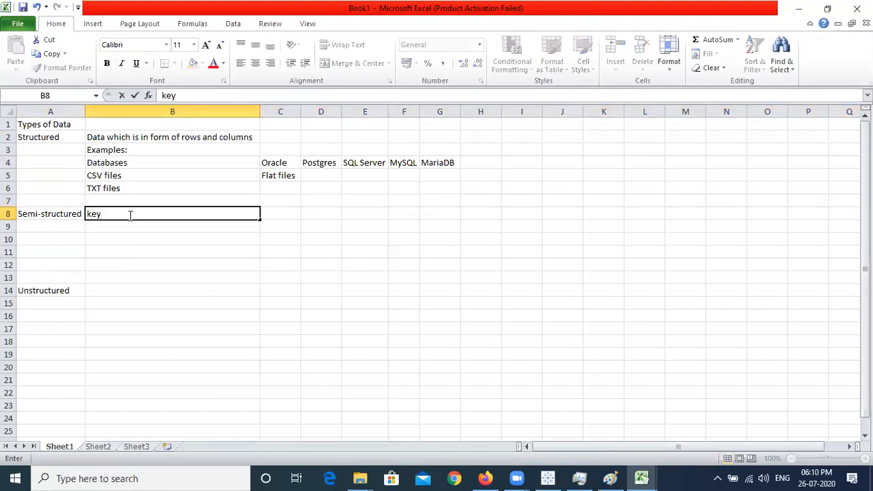
{"action": "type", "text": ":value pairs"}
{"action": "key", "text": "Return"}
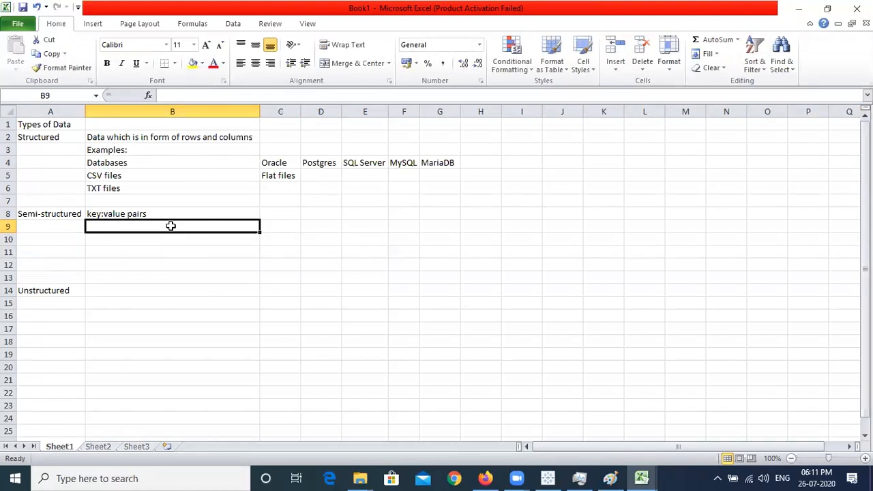
List JSON, PARQUET and AVRO as semi-structured formats below the description
{"action": "type", "text": "JSON"}
{"action": "key", "text": "Return"}
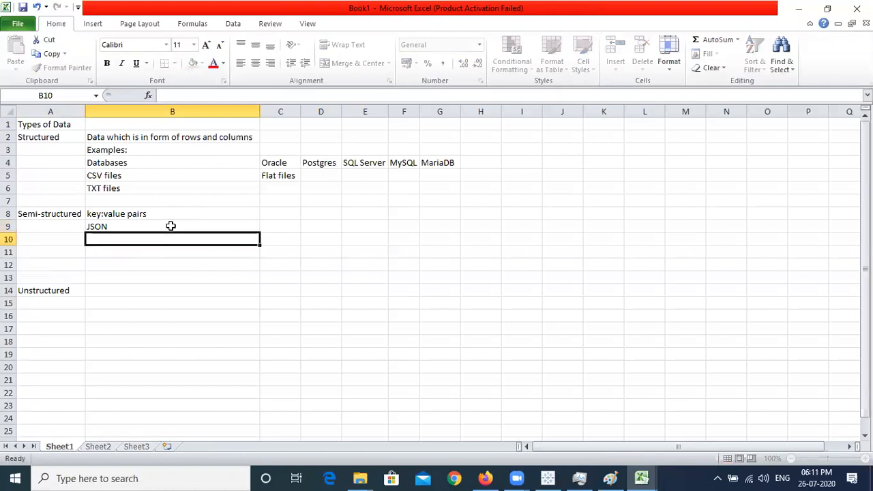
{"action": "type", "text": "PAQUET"}
{"action": "key", "text": "BackSpace"}
{"action": "key", "text": "BackSpace"}
{"action": "key", "text": "BackSpace"}
{"action": "key", "text": "BackSpace"}
{"action": "type", "text": "RQUET"}
{"action": "key", "text": "Return"}
{"action": "type", "text": "AVRO"}
{"action": "key", "text": "Return"}
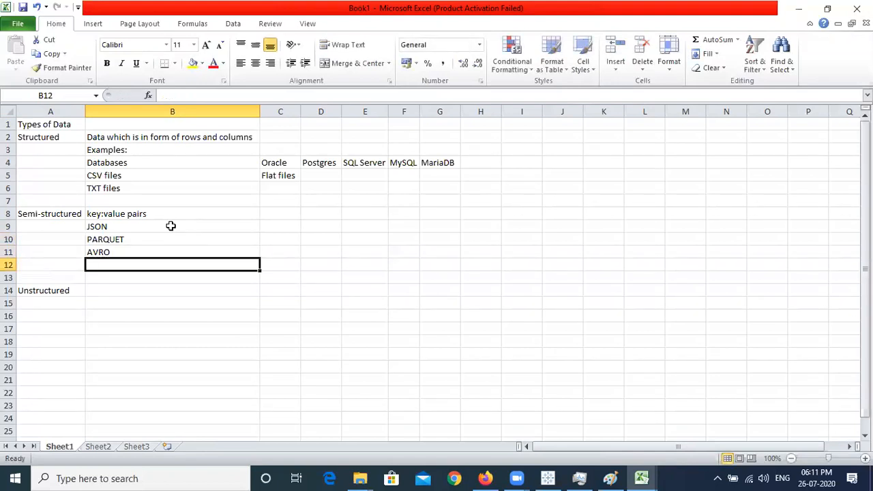
{"action": "key", "text": "Up"}
{"action": "key", "text": "Up"}
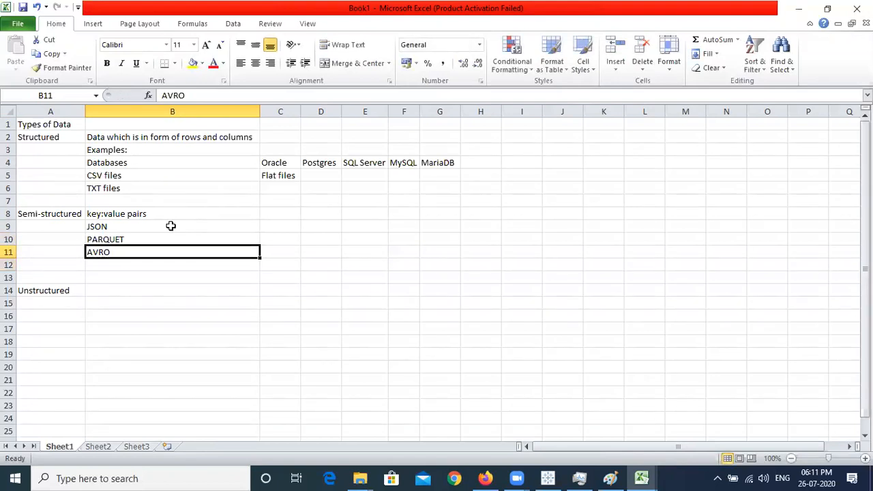
{"action": "key", "text": "Down"}
{"action": "key", "text": "Down"}
{"action": "left_click", "coordinate": [170, 226]}
{"action": "key", "text": "Down"}
{"action": "key", "text": "Down"}
{"action": "key", "text": "Down"}
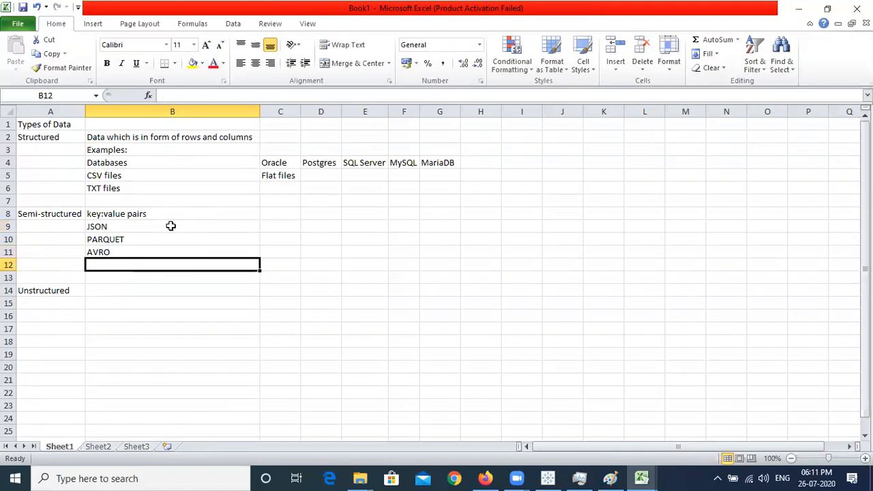
Add 'Databases' with MongoDB as its example in the next column
{"action": "type", "text": "Databased"}
{"action": "key", "text": "BackSpace"}
{"action": "type", "text": "s"}
{"action": "key", "text": "Tab"}
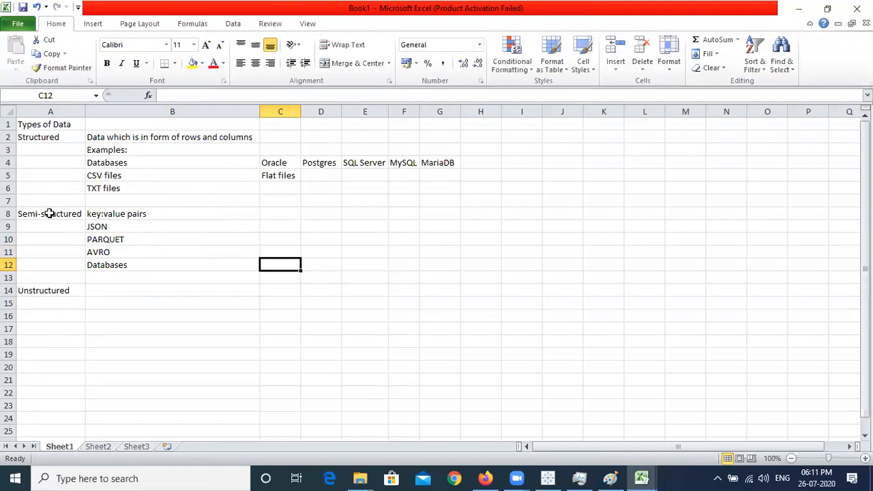
{"action": "type", "text": "MO"}
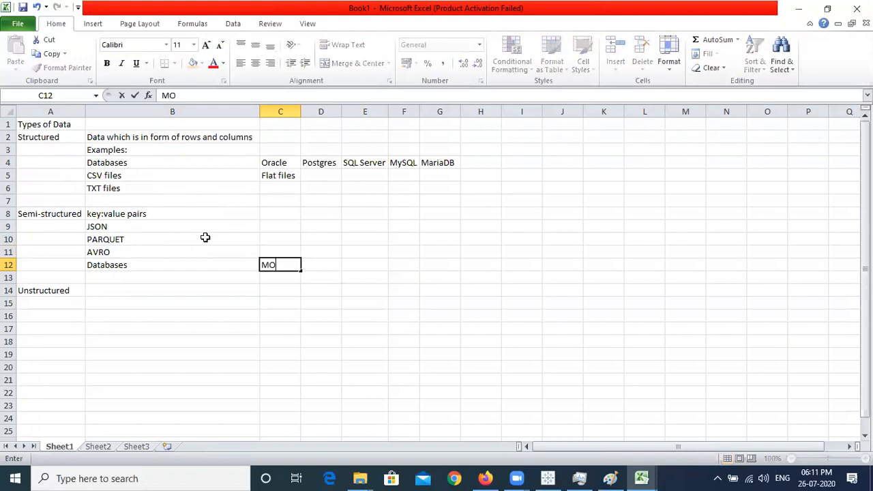
{"action": "type", "text": "NGODB"}
{"action": "key", "text": "BackSpace"}
{"action": "key", "text": "BackSpace"}
{"action": "key", "text": "BackSpace"}
{"action": "key", "text": "BackSpace"}
{"action": "key", "text": "BackSpace"}
{"action": "key", "text": "BackSpace"}
{"action": "key", "text": "BackSpace"}
{"action": "type", "text": "MongoDB"}
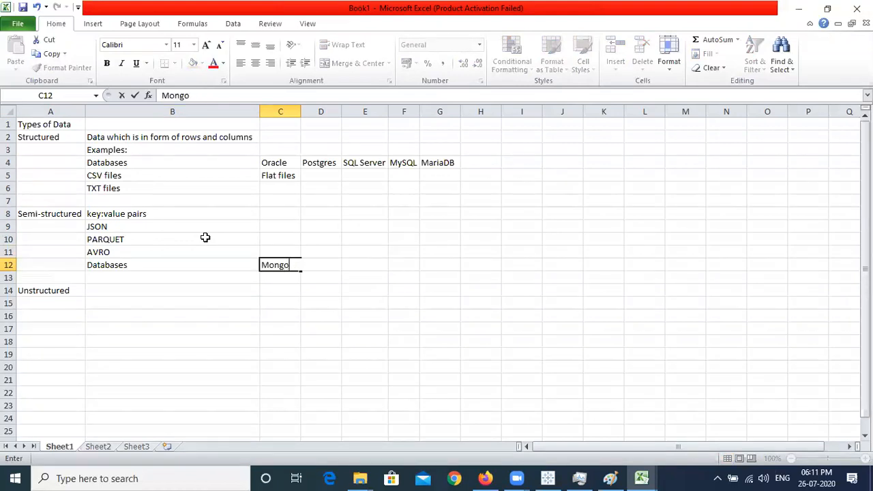
{"action": "key", "text": "Return"}
{"action": "left_click_drag", "start_coordinate": [164, 216], "coordinate": [287, 266]}
{"action": "left_click", "coordinate": [287, 266]}
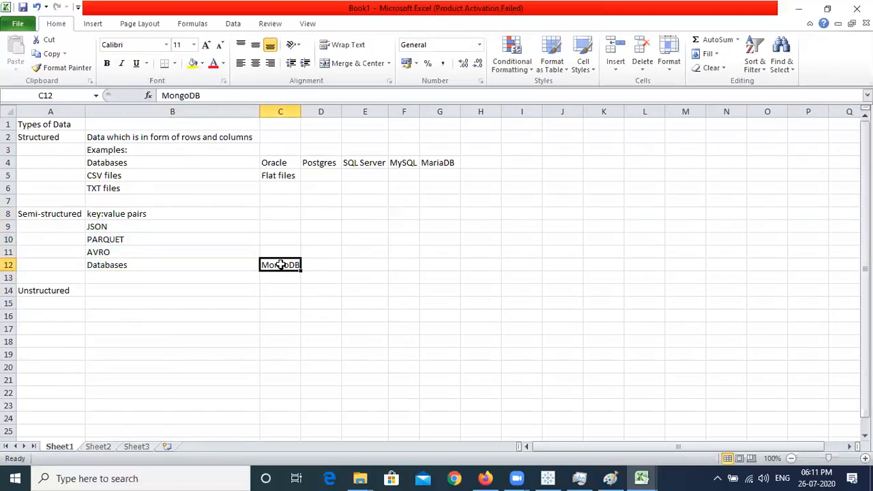
{"action": "left_click_drag", "start_coordinate": [287, 164], "coordinate": [451, 162]}
{"action": "left_click", "coordinate": [451, 162]}
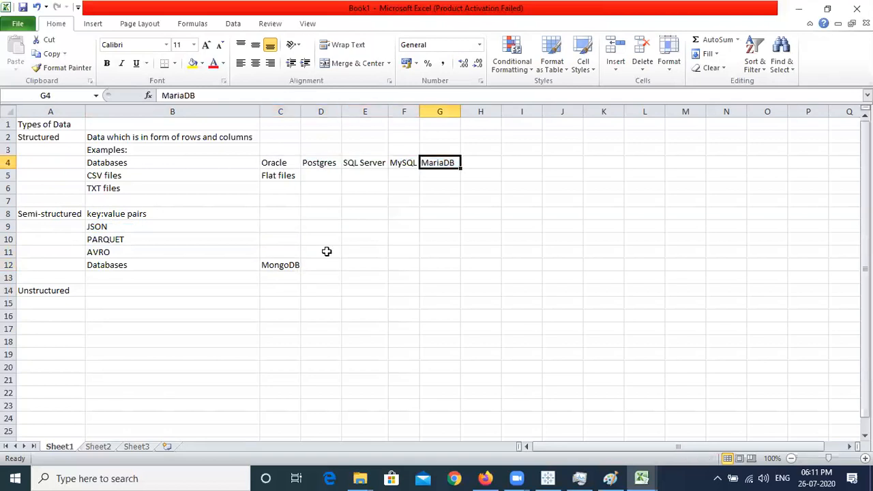
Describe Unstructured data as 'Media files, Logs, Facebook chat, Email data'
{"action": "left_click", "coordinate": [280, 265]}
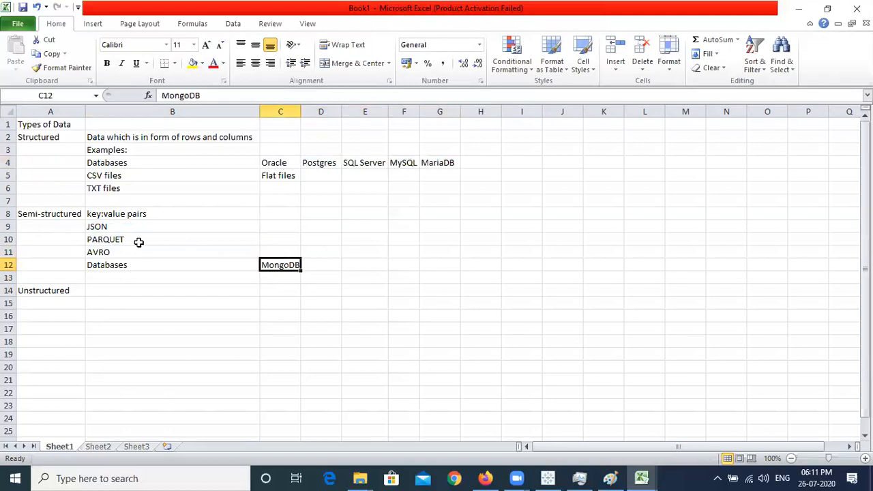
{"action": "left_click", "coordinate": [160, 287]}
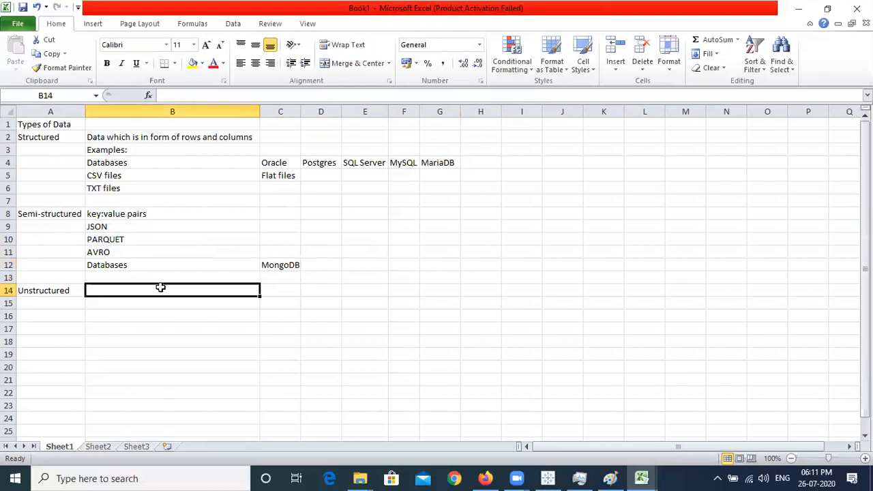
{"action": "type", "text": "Media file"}
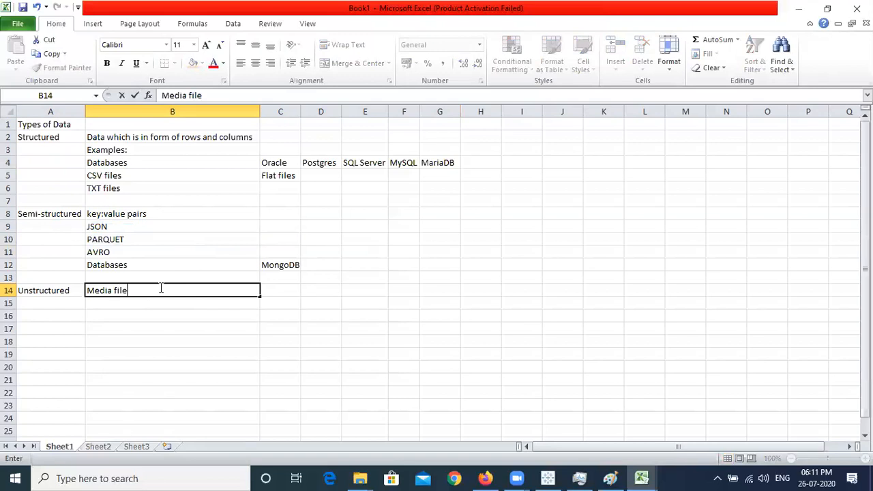
{"action": "type", "text": "s, Logs, Facebook chat, Email data"}
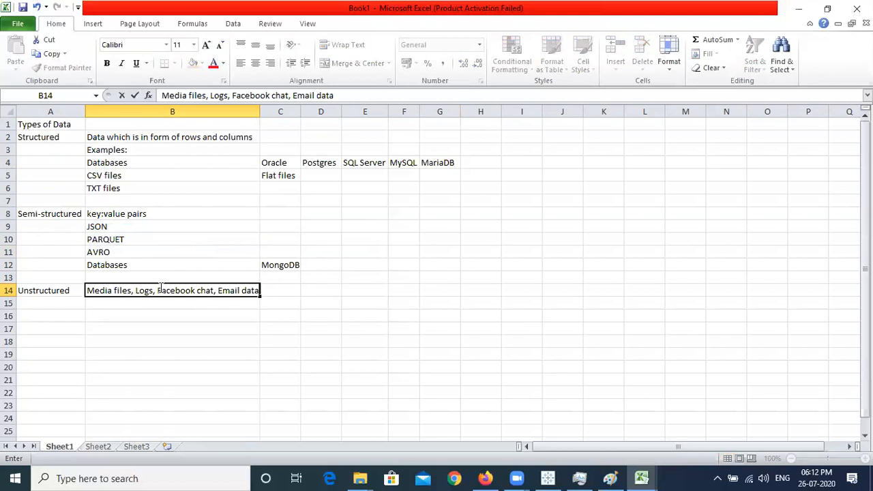
{"action": "key", "text": "Return"}
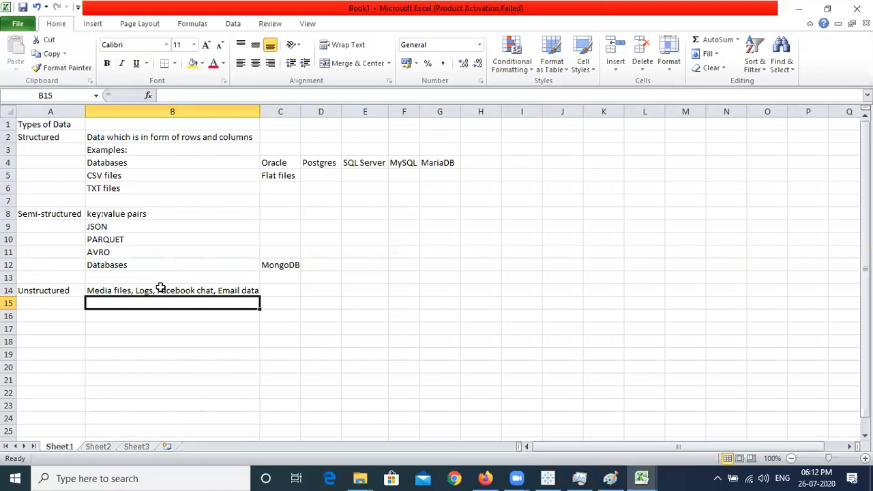
List Audio, Video and Images as unstructured examples below it
{"action": "type", "text": "Audio"}
{"action": "key", "text": "Return"}
{"action": "type", "text": "Video"}
{"action": "key", "text": "Return"}
{"action": "type", "text": "In"}
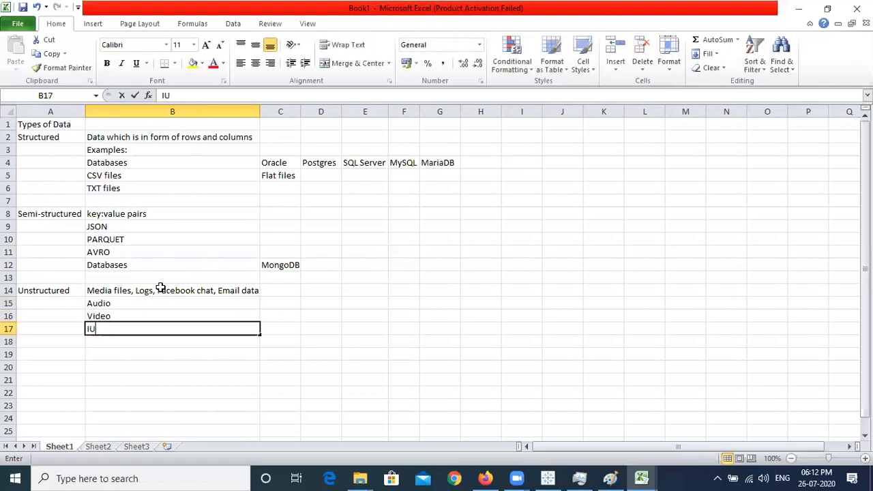
{"action": "key", "text": "BackSpace"}
{"action": "type", "text": "nag"}
{"action": "key", "text": "BackSpace"}
{"action": "key", "text": "BackSpace"}
{"action": "key", "text": "BackSpace"}
{"action": "type", "text": "mages"}
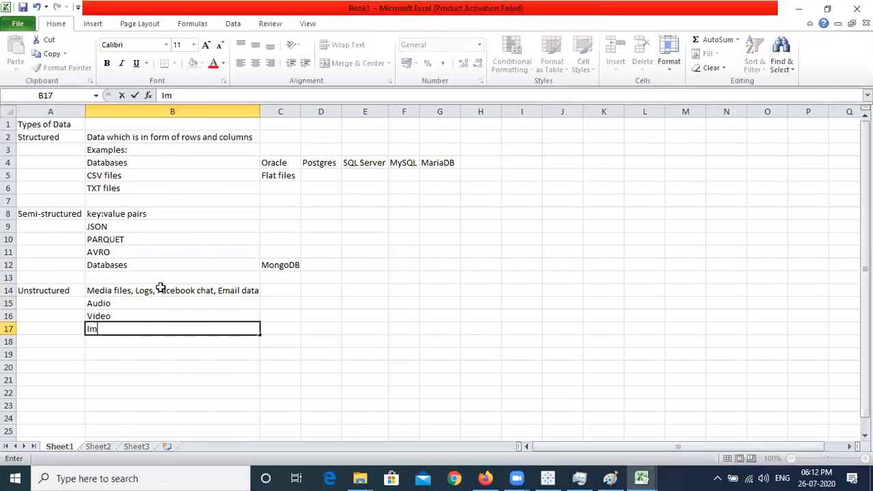
{"action": "key", "text": "Return"}
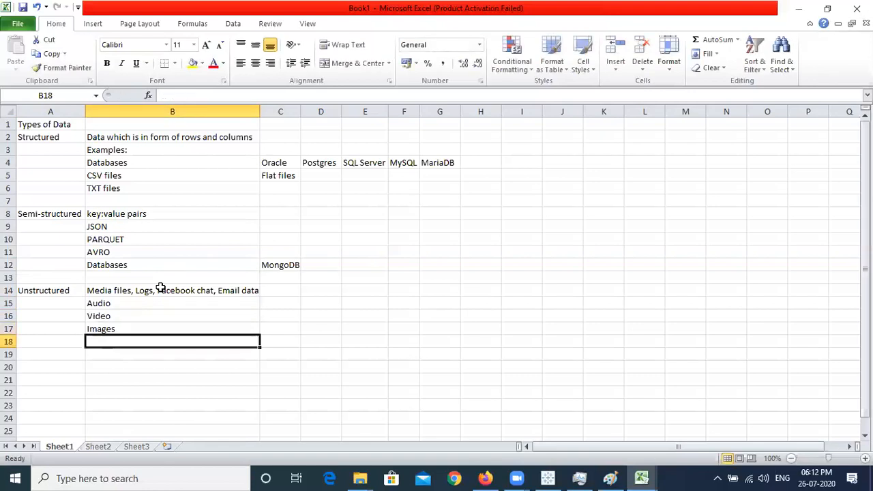
Review the completed Unstructured and Semi-structured sections
{"action": "left_click", "coordinate": [167, 290]}
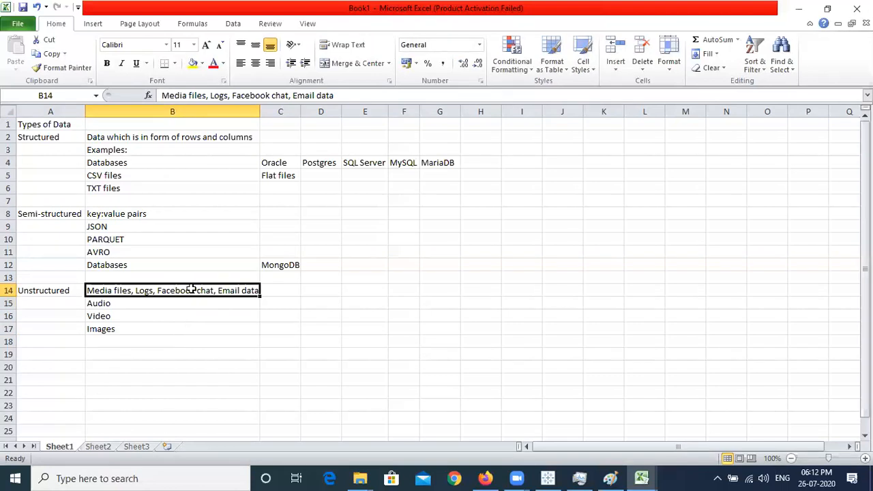
{"action": "left_click_drag", "start_coordinate": [58, 291], "coordinate": [167, 330]}
{"action": "left_click", "coordinate": [166, 330]}
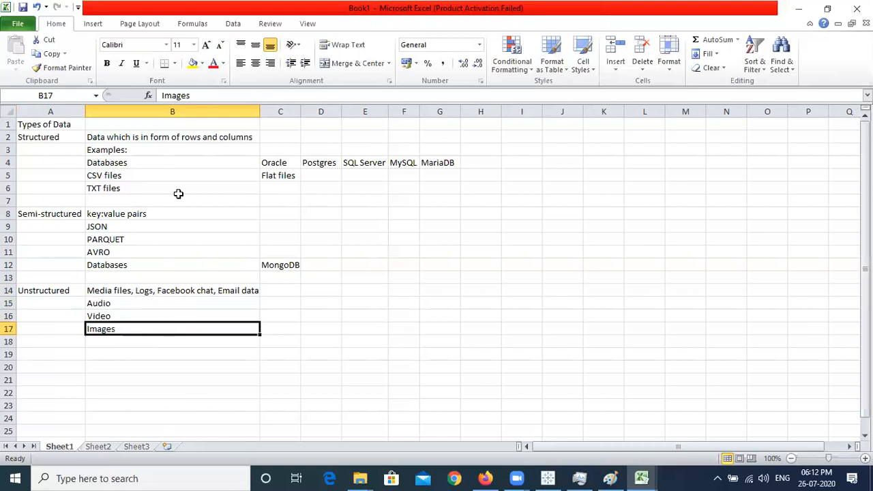
{"action": "left_click_drag", "start_coordinate": [52, 214], "coordinate": [170, 261]}
{"action": "left_click", "coordinate": [170, 260]}
In Firefox, open a new tab and search for 'sample json file'
{"action": "left_click", "coordinate": [485, 479]}
{"action": "key", "text": "ctrl+t"}
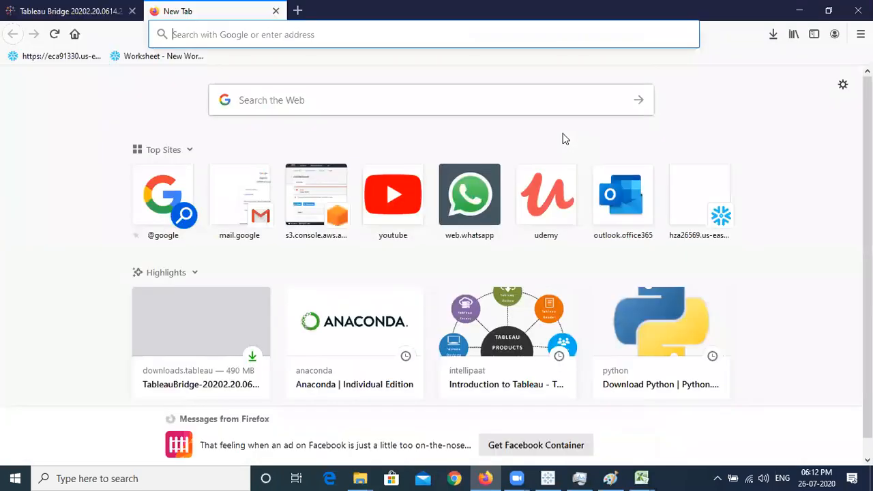
{"action": "type", "text": "sample json f"}
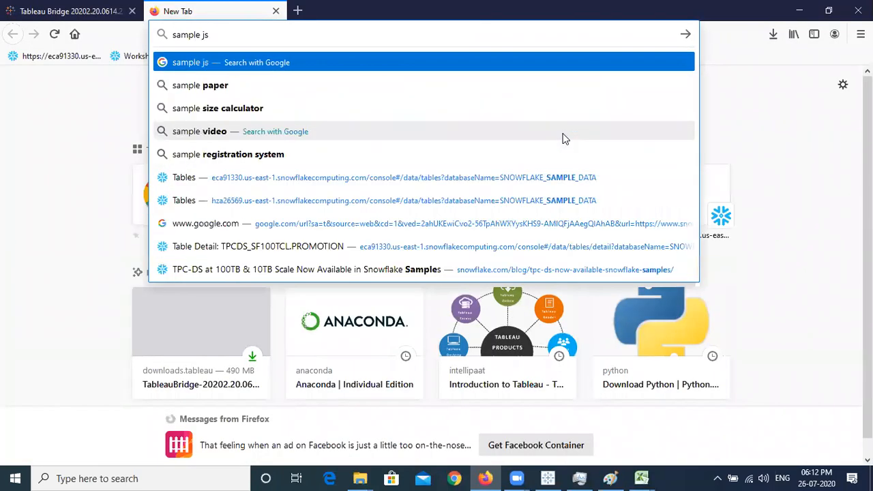
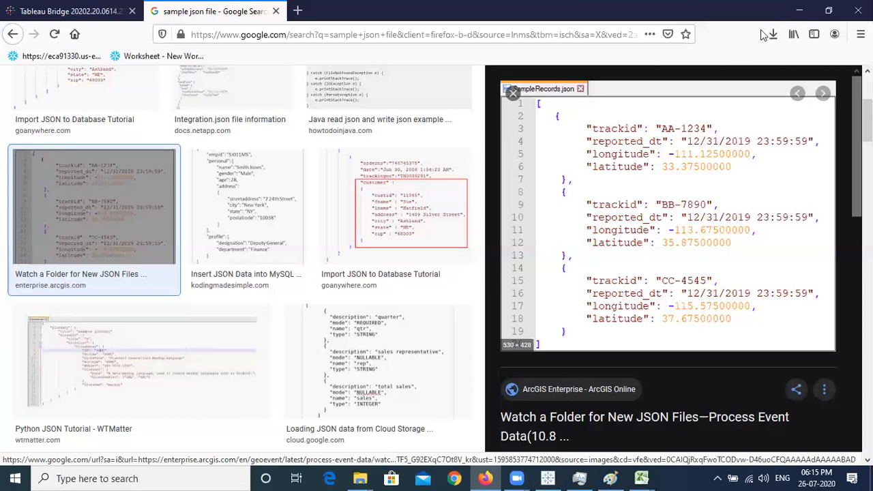
Minimise Firefox to bring the Excel 'Types of Data' workbook back into view
{"action": "left_click", "coordinate": [800, 12]}
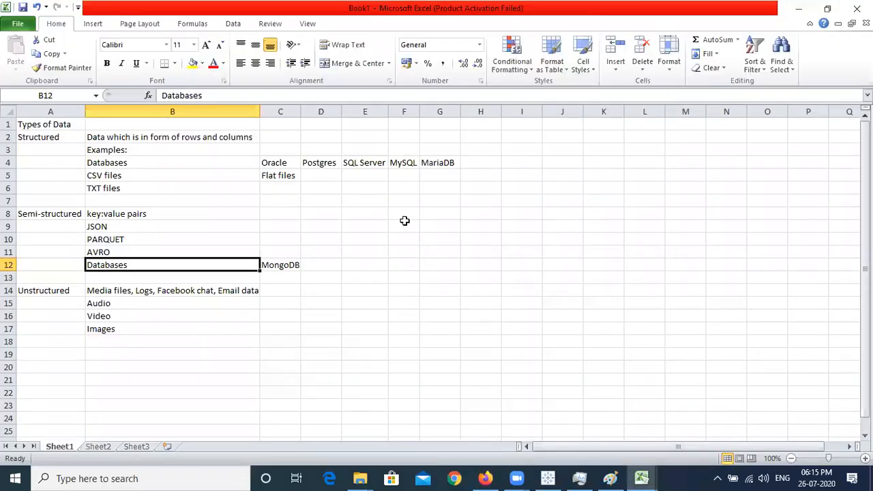
Review the Structured, Semi-structured and Unstructured entries and the unstructured examples, then go to Tableau
{"action": "left_click", "coordinate": [47, 135]}
{"action": "left_click", "coordinate": [48, 214]}
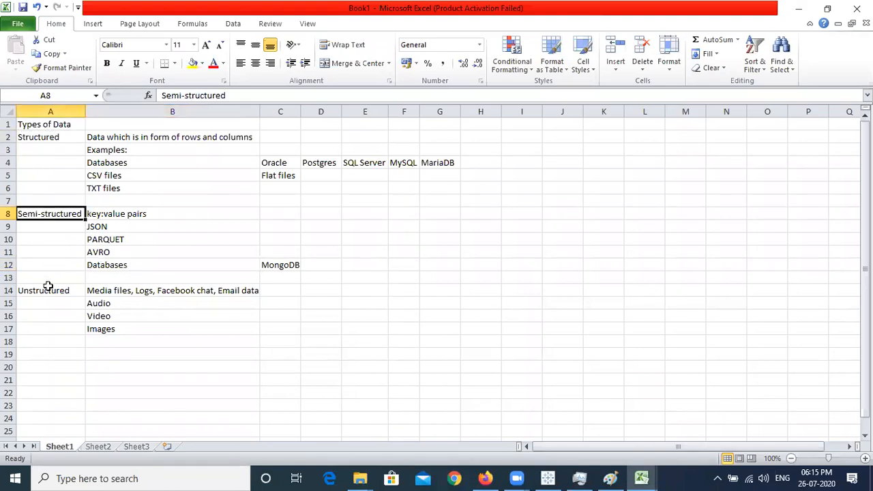
{"action": "left_click", "coordinate": [48, 287]}
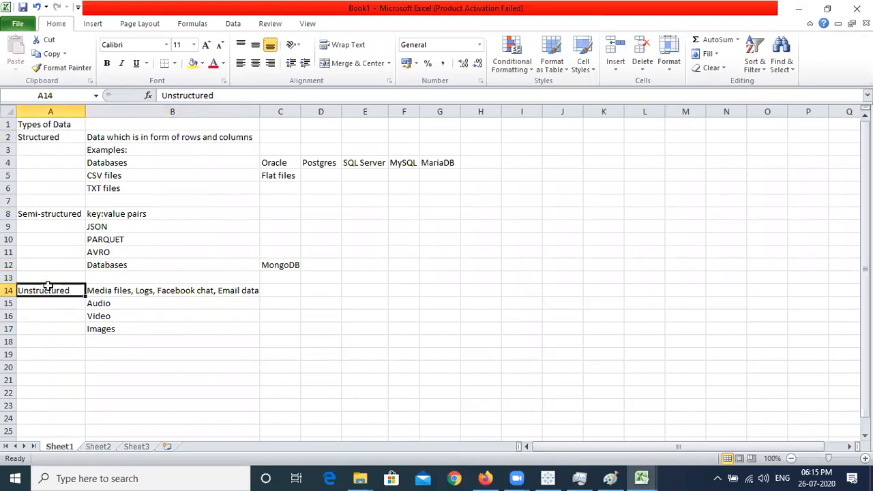
{"action": "left_click", "coordinate": [170, 290]}
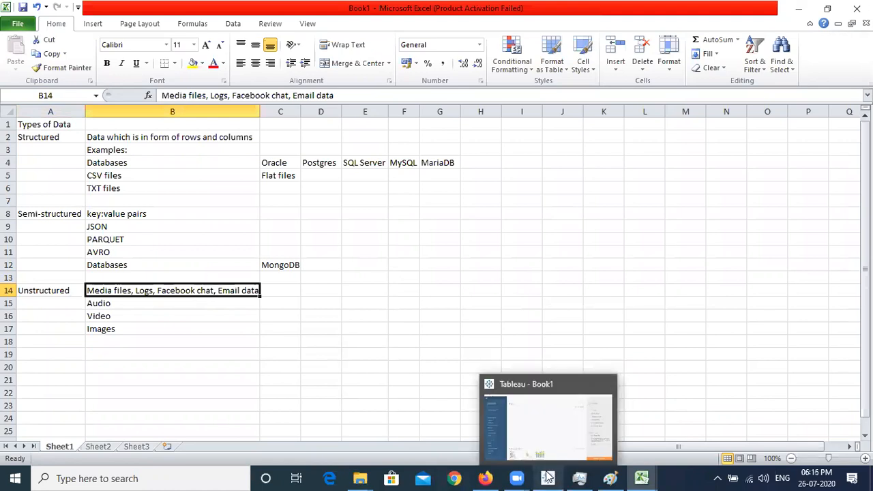
{"action": "left_click", "coordinate": [547, 476]}
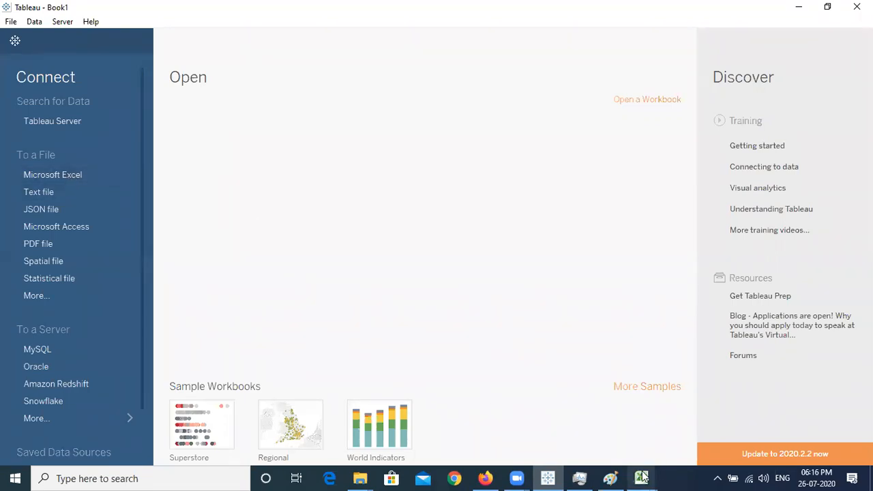
{"action": "mouse_move", "coordinate": [641, 478]}
{"action": "left_click", "coordinate": [598, 421]}
{"action": "left_click", "coordinate": [202, 164]}
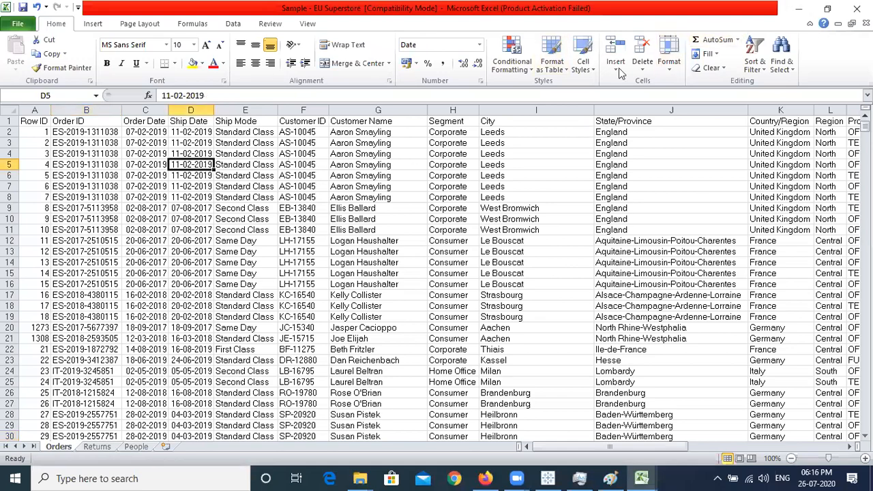
{"action": "left_click", "coordinate": [799, 8]}
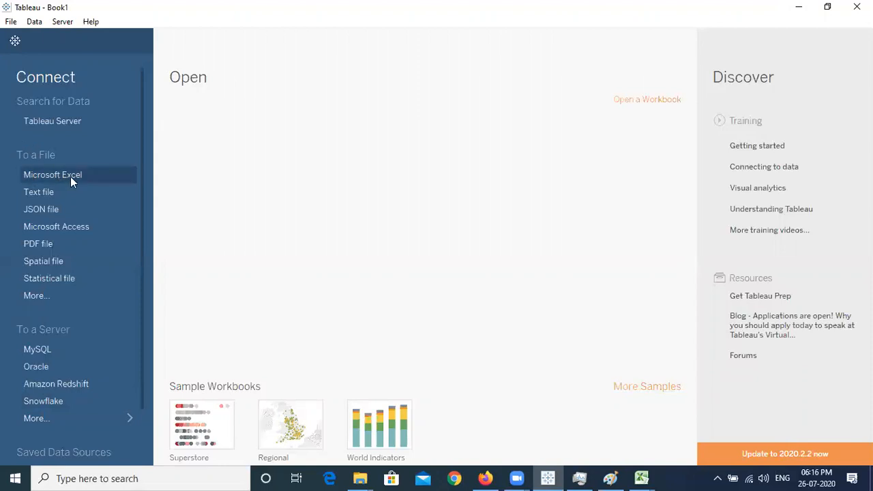
Check the extra file connectors without opening anything, then show the full server connector list
{"action": "left_click", "coordinate": [67, 296]}
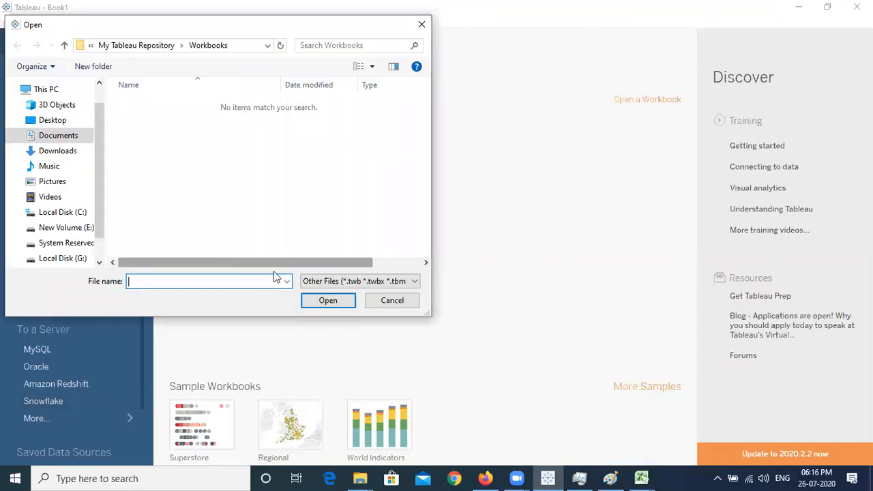
{"action": "left_click", "coordinate": [393, 302]}
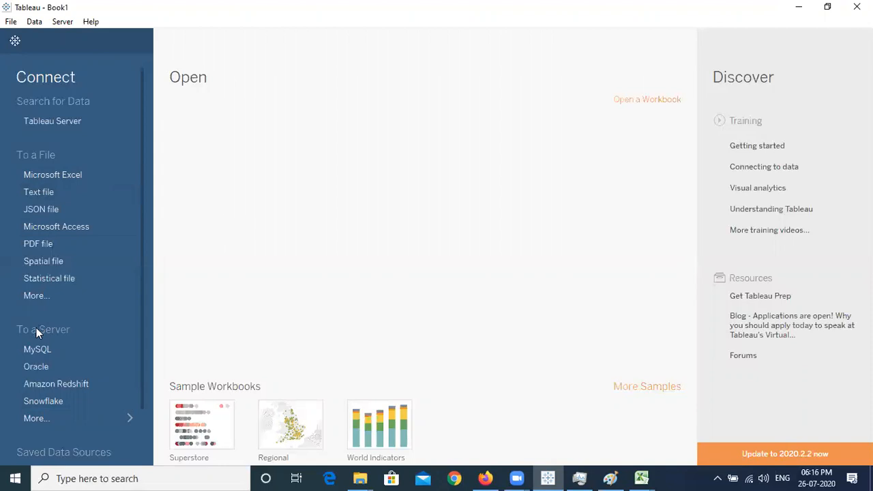
{"action": "left_click", "coordinate": [73, 419]}
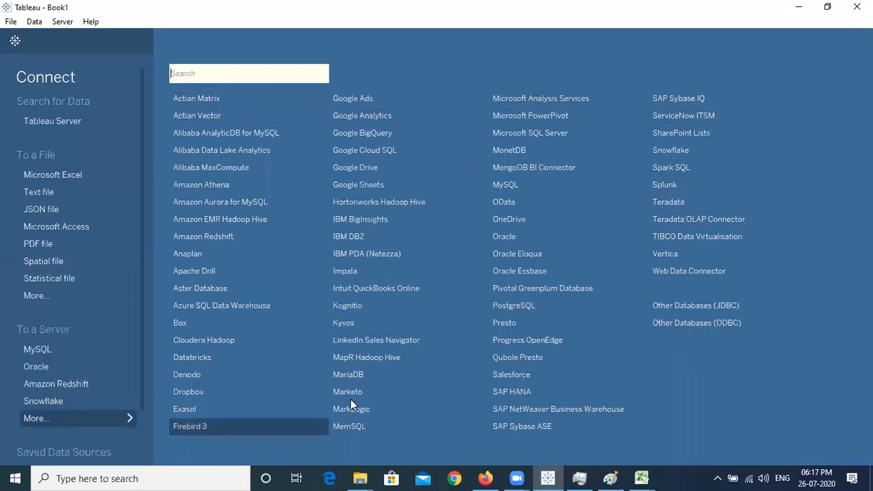
Inspect the Other Databases (JDBC) settings, keeping the SQL92 dialect, and close them
{"action": "left_click", "coordinate": [723, 310]}
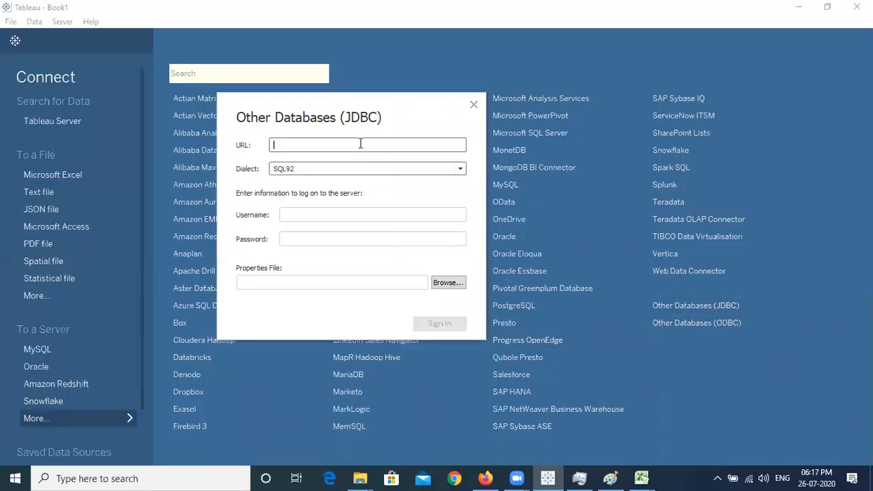
{"action": "left_click", "coordinate": [364, 170]}
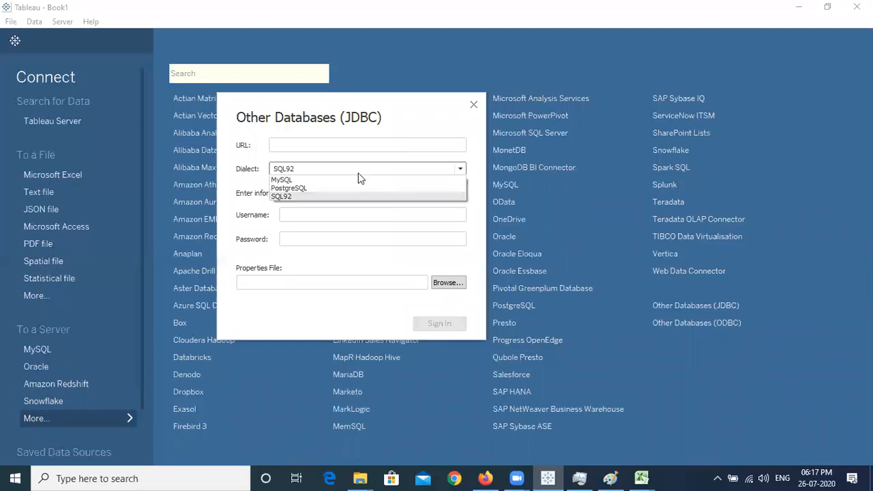
{"action": "left_click", "coordinate": [263, 175]}
{"action": "left_click", "coordinate": [334, 214]}
{"action": "left_click", "coordinate": [339, 238]}
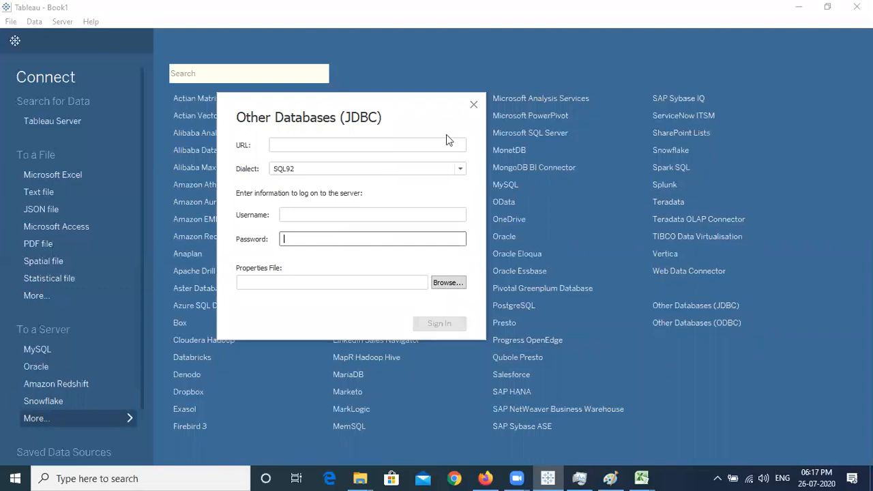
{"action": "left_click", "coordinate": [473, 105]}
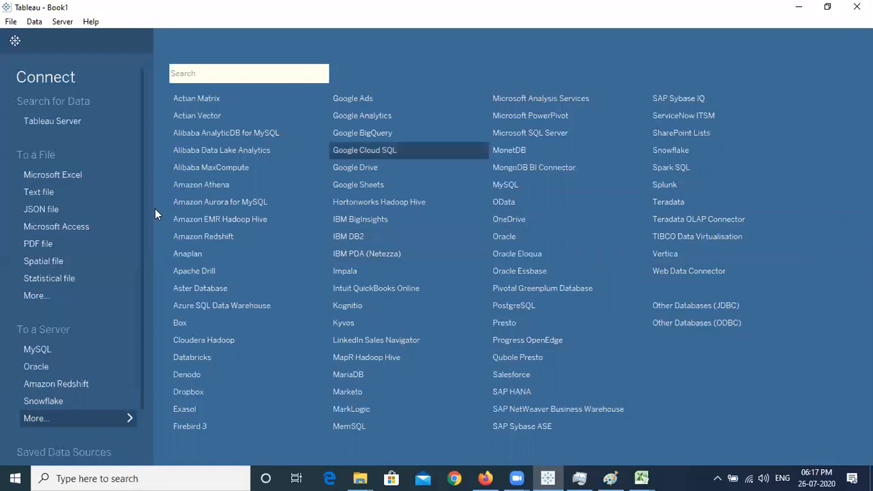
Open the Sample - EU Superstore workbook through the Microsoft Excel file connector
{"action": "left_click", "coordinate": [92, 421]}
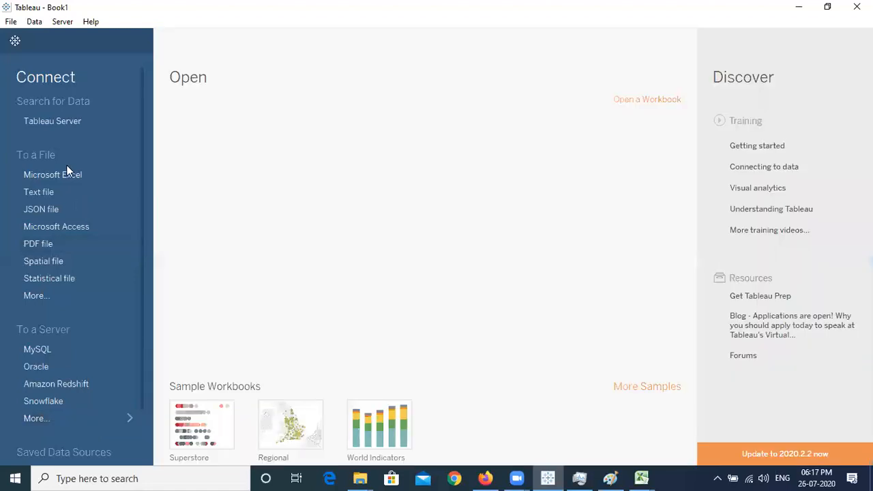
{"action": "left_click", "coordinate": [74, 176]}
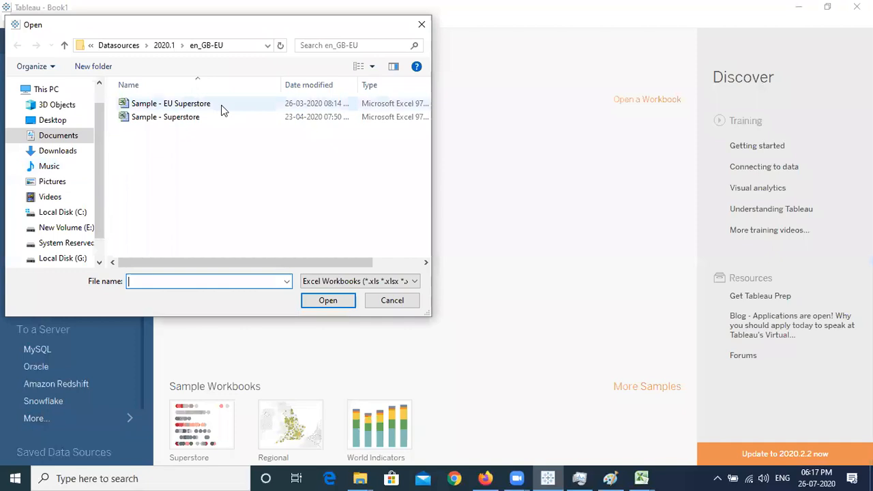
{"action": "double_click", "coordinate": [221, 109]}
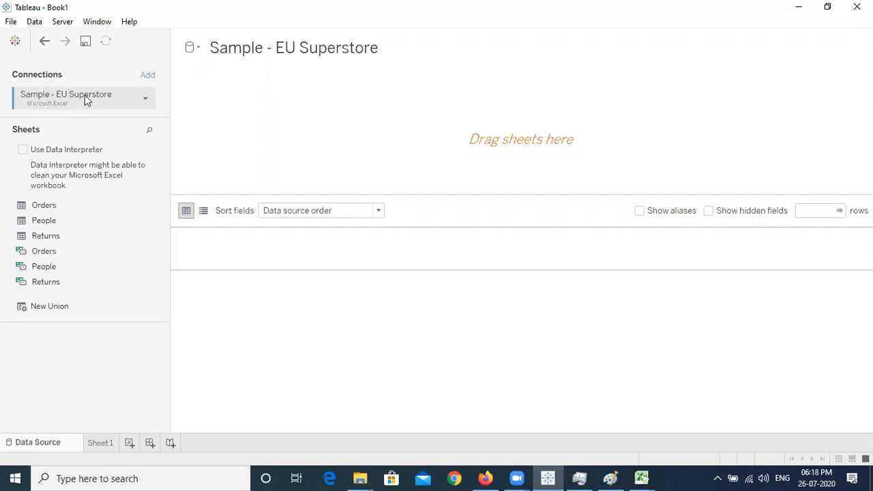
{"action": "left_click", "coordinate": [145, 97]}
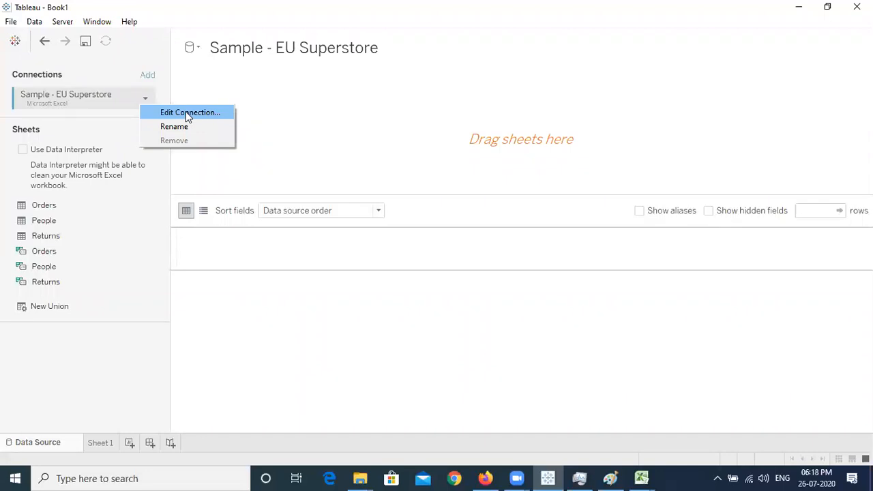
{"action": "left_click", "coordinate": [187, 113]}
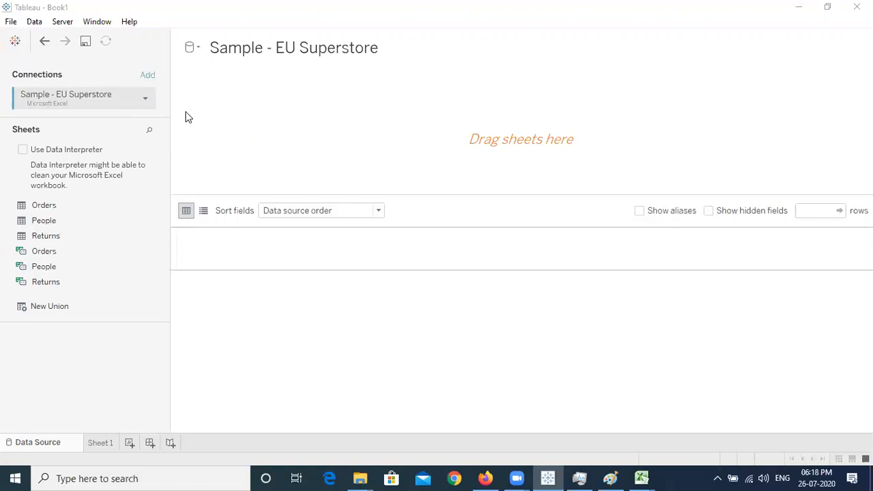
{"action": "left_click", "coordinate": [189, 120]}
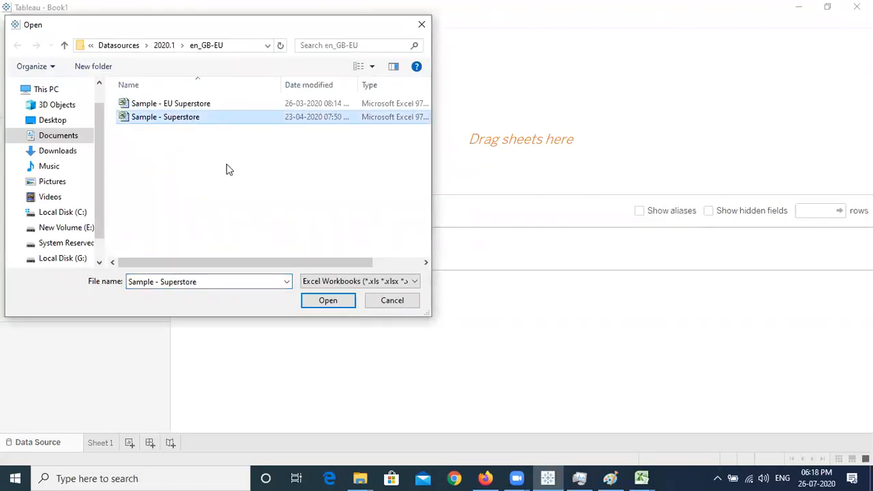
{"action": "left_click", "coordinate": [391, 301]}
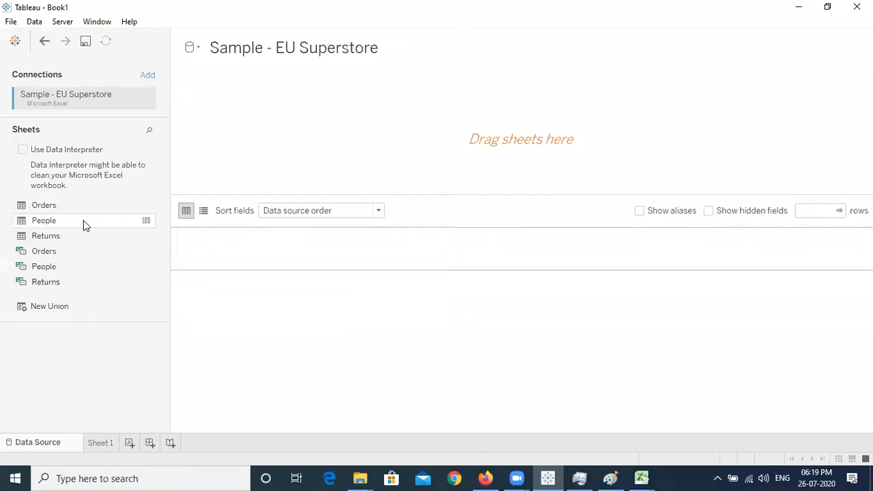
{"action": "left_click", "coordinate": [635, 477]}
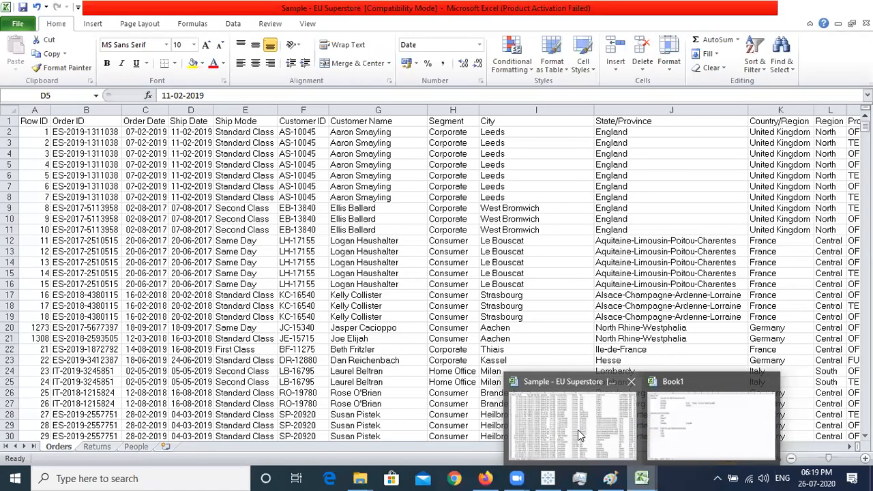
{"action": "left_click", "coordinate": [578, 430]}
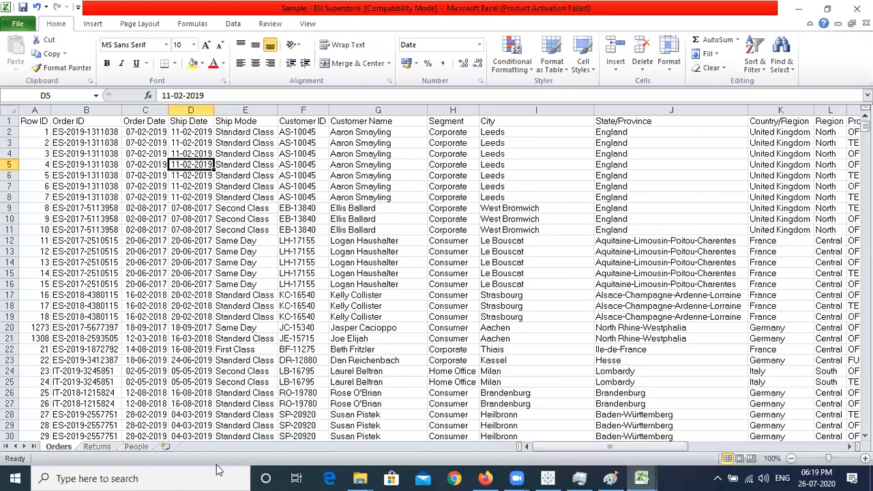
{"action": "left_click", "coordinate": [97, 447]}
{"action": "left_click", "coordinate": [133, 447]}
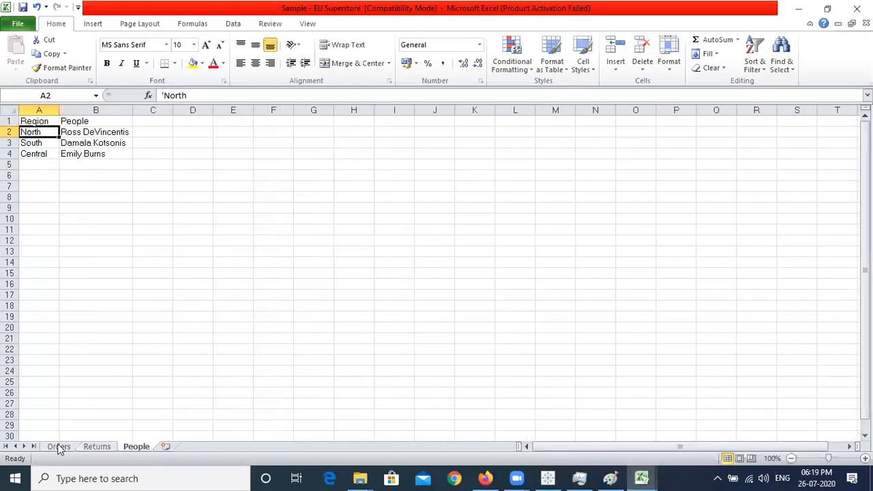
{"action": "left_click", "coordinate": [59, 447]}
{"action": "left_click", "coordinate": [799, 8]}
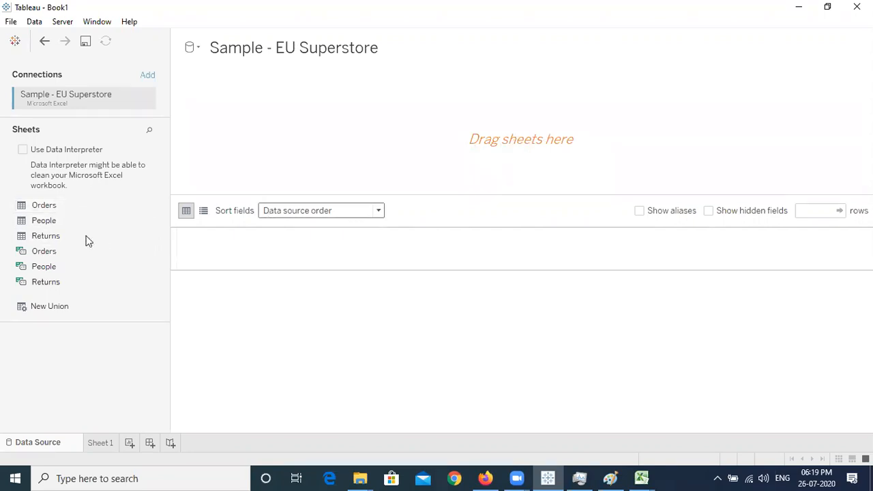
Place the Orders sheet on the data source canvas and dismiss the worksheet tip
{"action": "left_click_drag", "start_coordinate": [74, 204], "coordinate": [525, 150]}
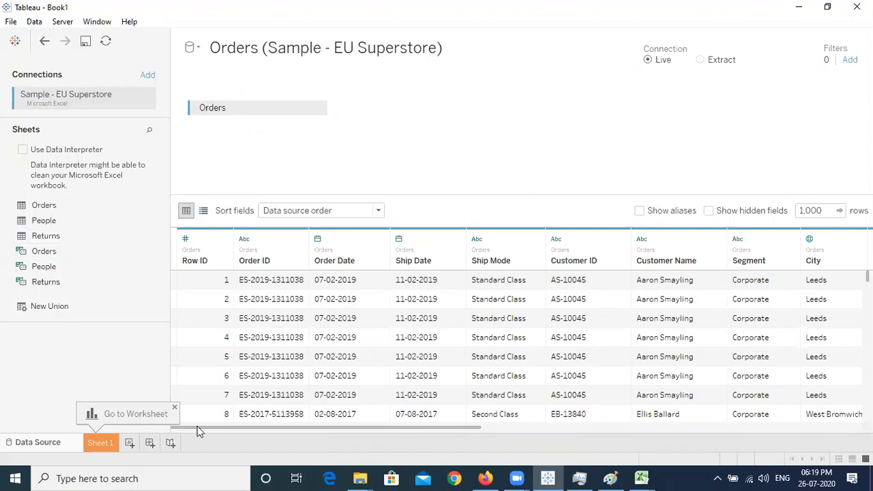
{"action": "left_click", "coordinate": [175, 409]}
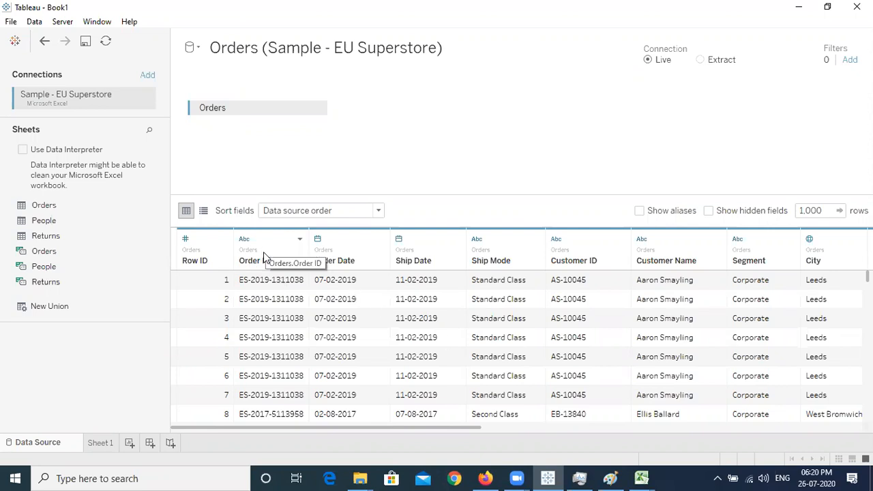
Limit the Orders data preview to 200 rows instead of 1,000
{"action": "left_click", "coordinate": [257, 259]}
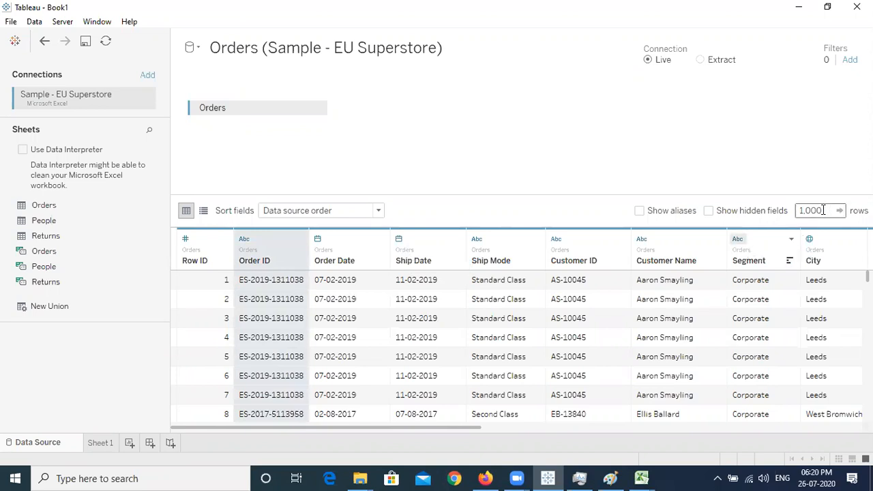
{"action": "double_click", "coordinate": [823, 210]}
{"action": "key", "text": "BackSpace"}
{"action": "type", "text": "200"}
{"action": "key", "text": "Return"}
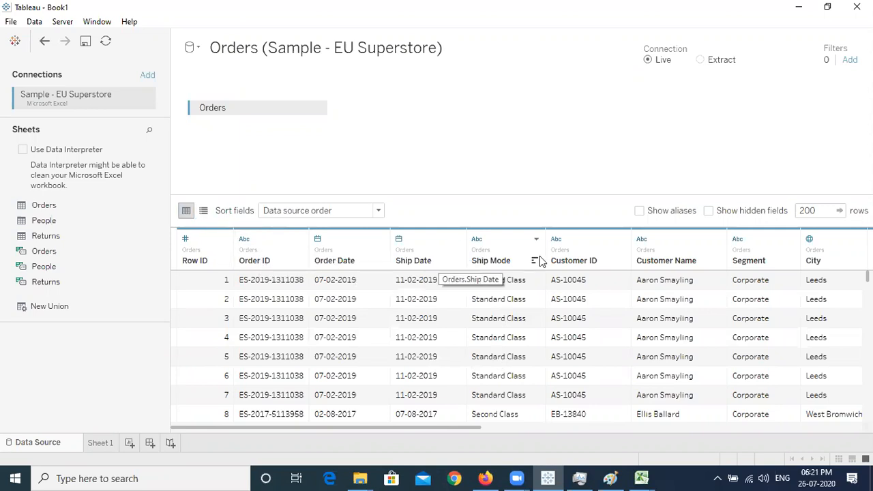
Show the Orders fields as a metadata list and scroll back up to Row ID
{"action": "left_click", "coordinate": [204, 211]}
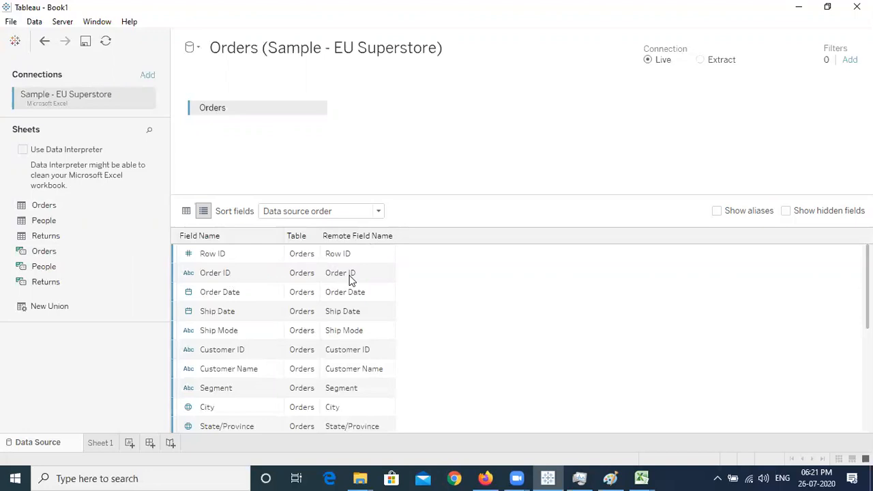
{"action": "scroll", "coordinate": [703, 295], "scroll_direction": "down", "scroll_amount": 5}
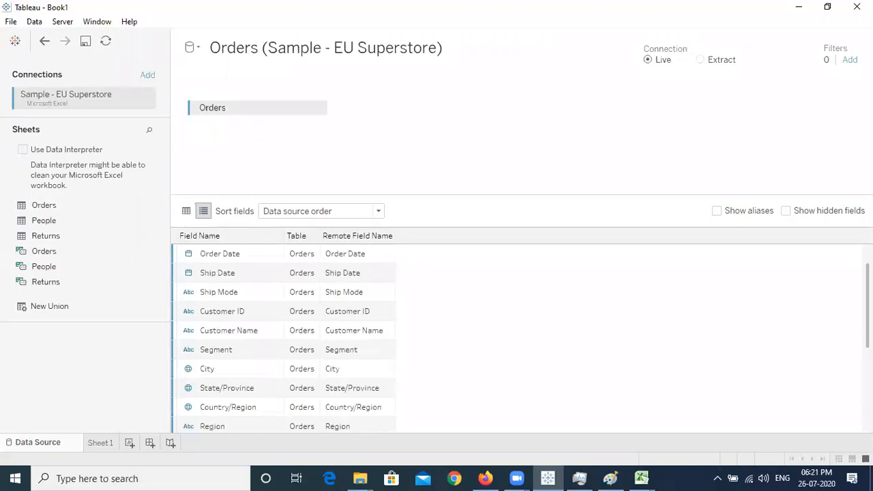
{"action": "scroll", "coordinate": [304, 307], "scroll_direction": "up", "scroll_amount": 5}
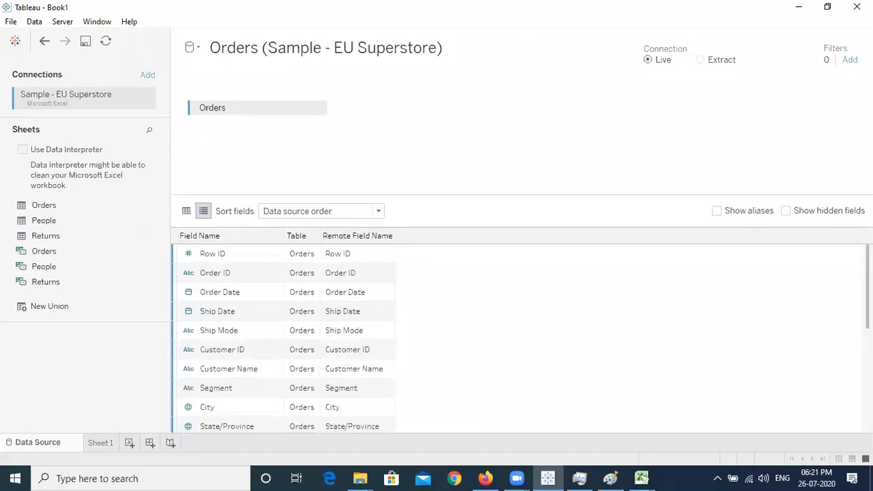
Return to the data grid and rename the Order ID column to OID
{"action": "left_click", "coordinate": [186, 212]}
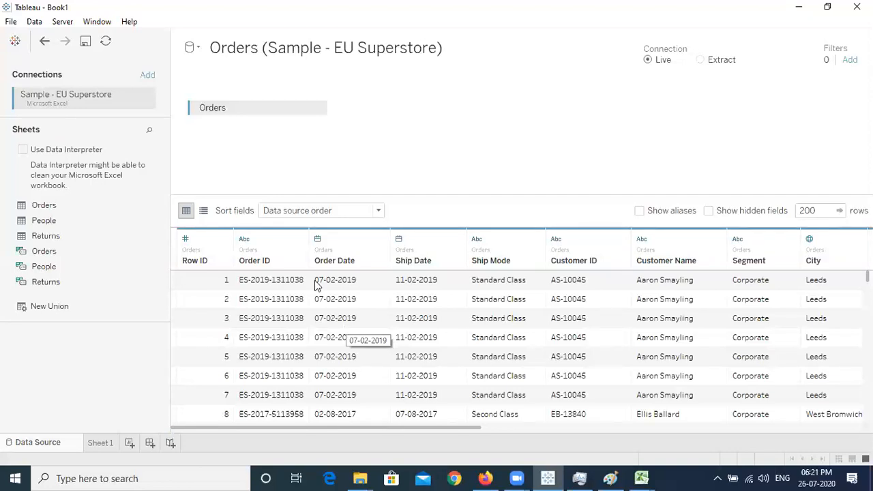
{"action": "double_click", "coordinate": [261, 261]}
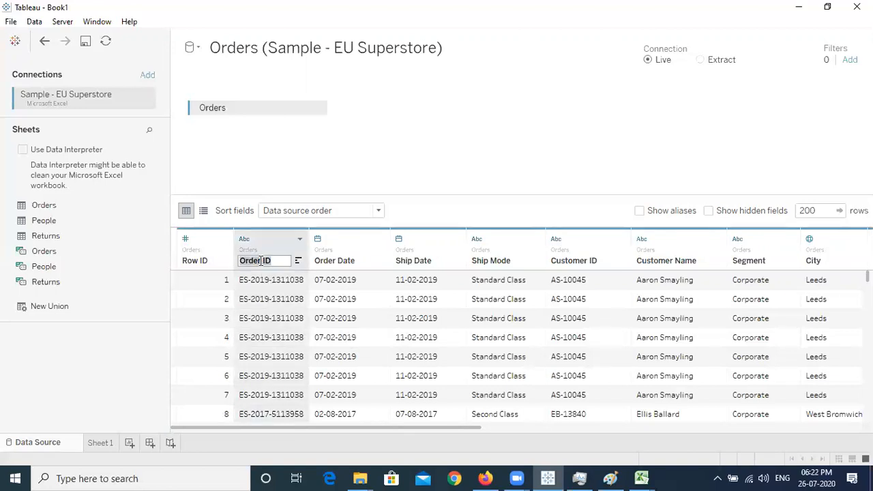
{"action": "type", "text": "ORDER"}
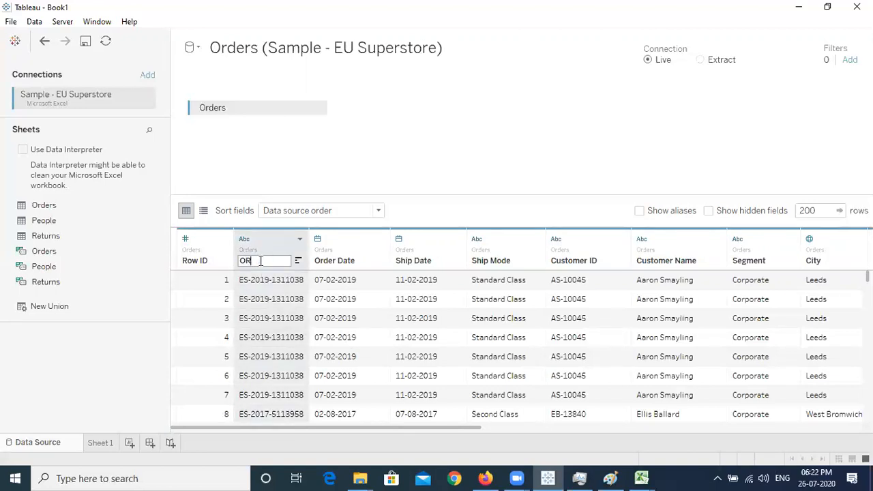
{"action": "key", "text": "BackSpace"}
{"action": "key", "text": "BackSpace"}
{"action": "key", "text": "BackSpace"}
{"action": "key", "text": "BackSpace"}
{"action": "type", "text": "ID"}
{"action": "key", "text": "Return"}
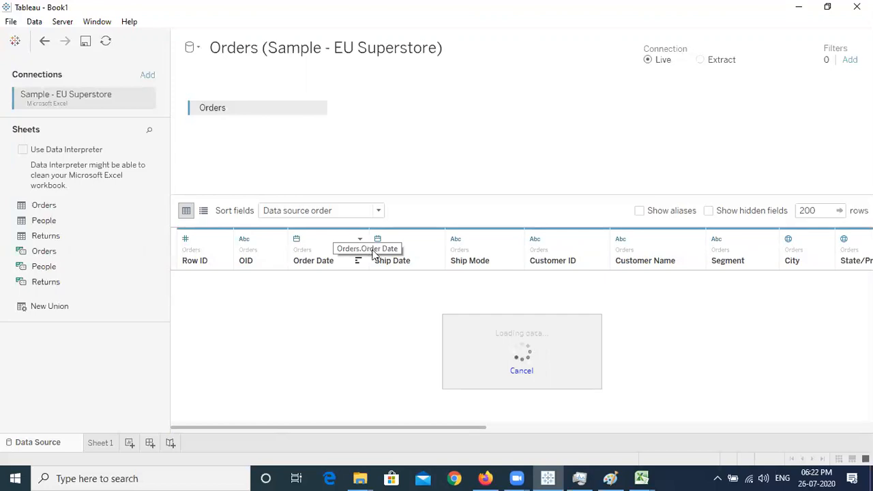
{"action": "left_click", "coordinate": [203, 212]}
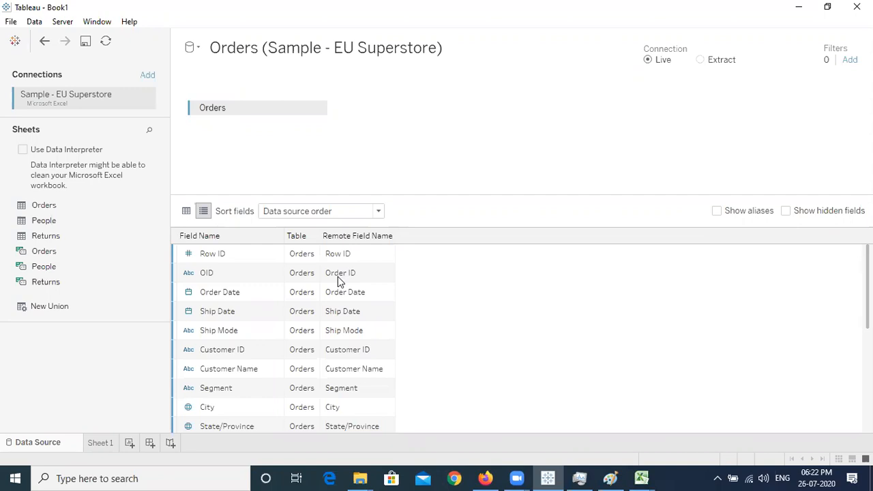
{"action": "left_click", "coordinate": [186, 211]}
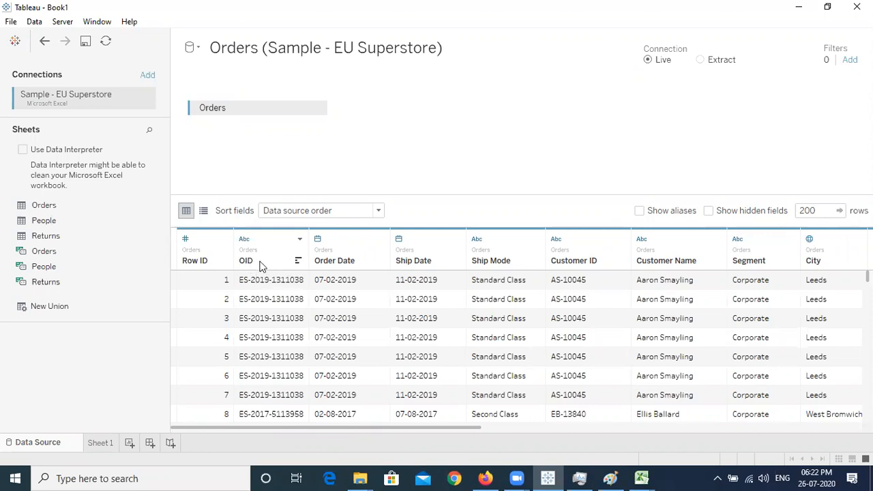
In the Sample - EU Superstore Orders sheet, overwrite the Ship Mode header (E1) with test text
{"action": "mouse_move", "coordinate": [643, 478]}
{"action": "left_click", "coordinate": [573, 430]}
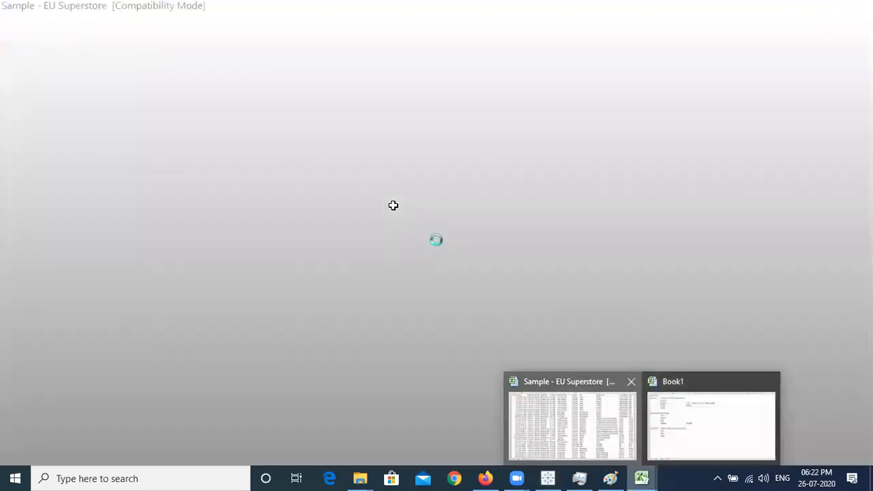
{"action": "left_click", "coordinate": [91, 123]}
{"action": "key", "text": "Right"}
{"action": "key", "text": "Right"}
{"action": "key", "text": "Right"}
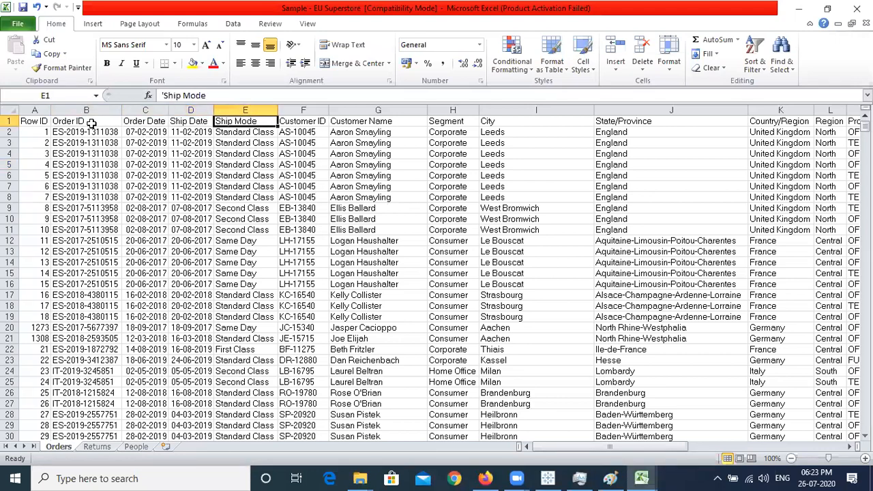
{"action": "type", "text": "hduuhaulwehdufsfsdfhsnfowei"}
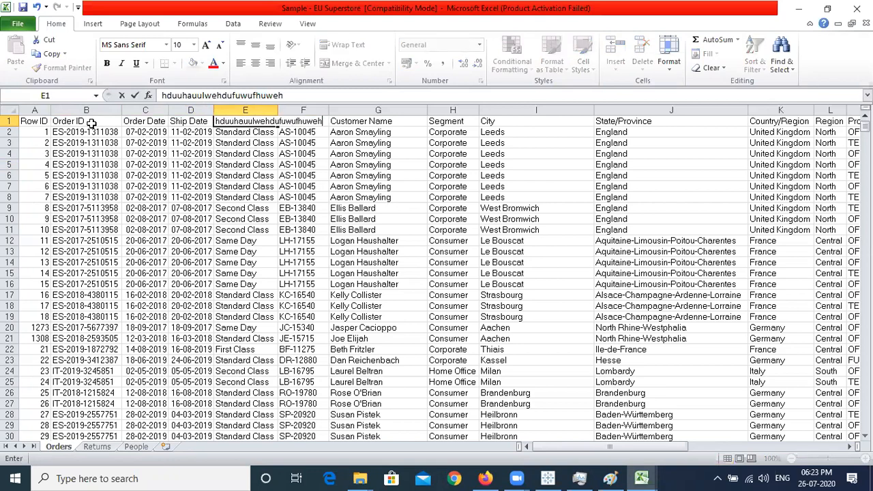
{"action": "key", "text": "Return"}
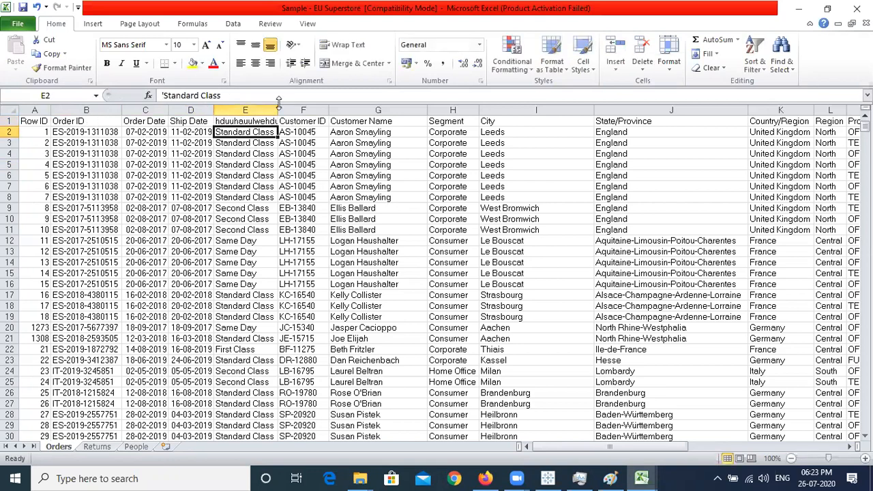
Autofit column E, then undo both changes to restore Ship Mode and go back to Tableau
{"action": "double_click", "coordinate": [277, 105]}
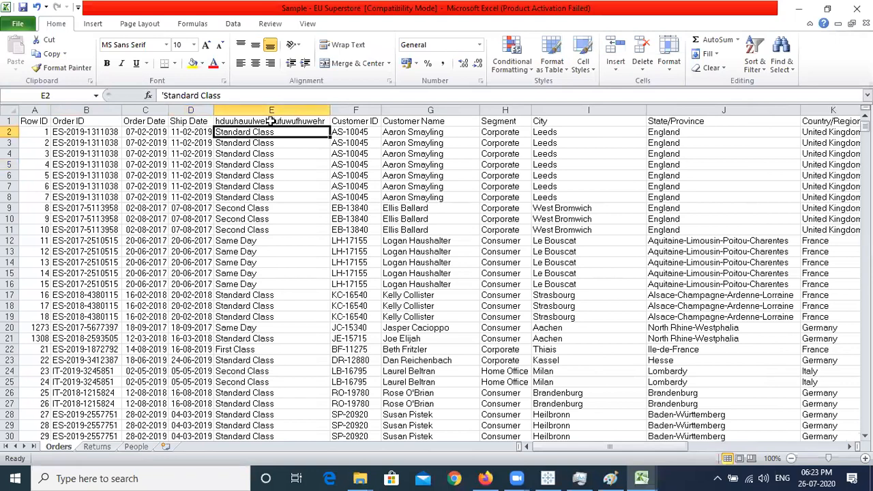
{"action": "left_click", "coordinate": [271, 121]}
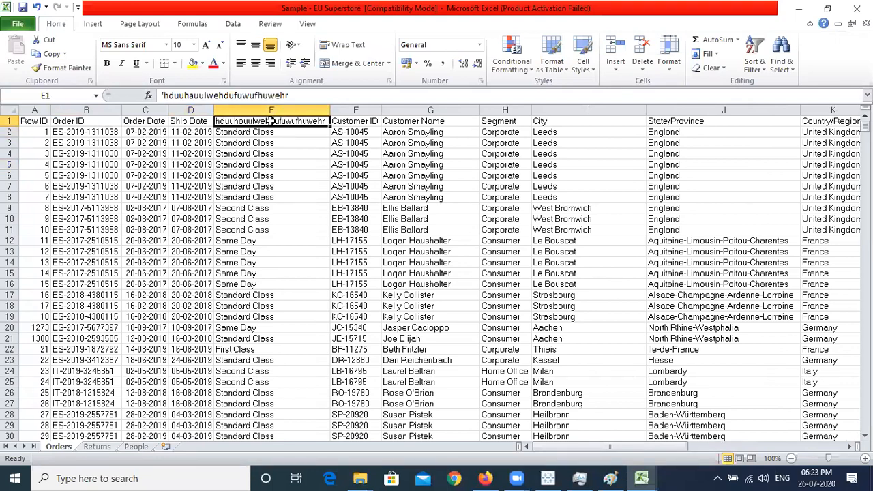
{"action": "key", "text": "ctrl+z"}
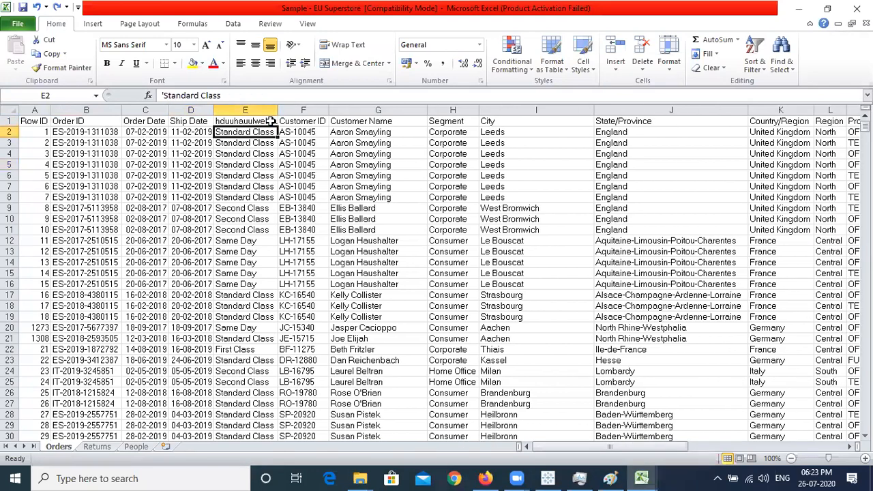
{"action": "key", "text": "ctrl+z"}
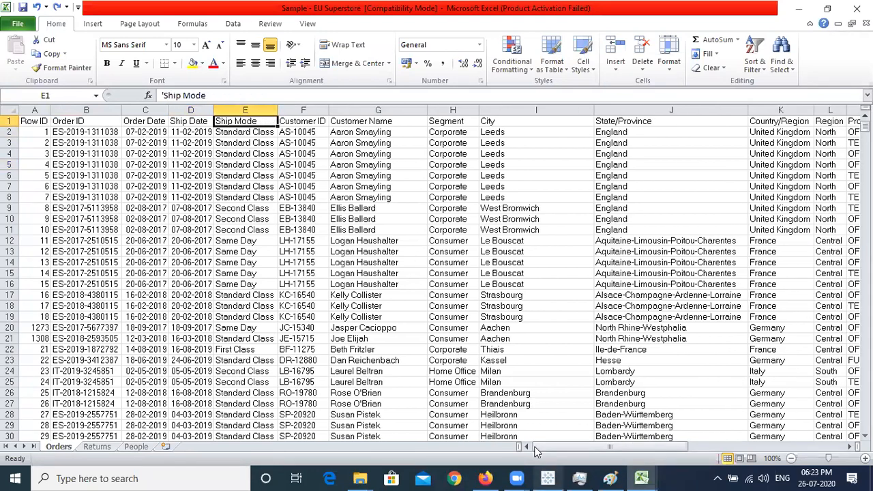
{"action": "left_click", "coordinate": [548, 478]}
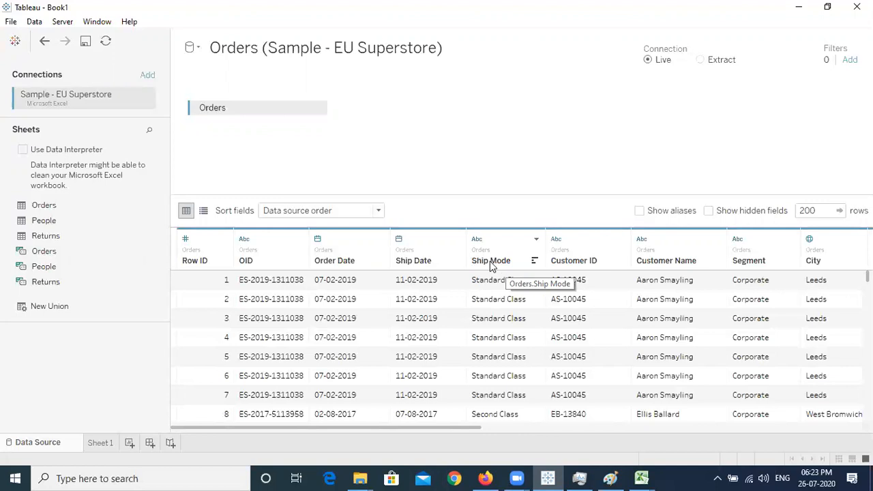
Retitle the Ship Mode column in the Orders grid as Mode
{"action": "double_click", "coordinate": [491, 262]}
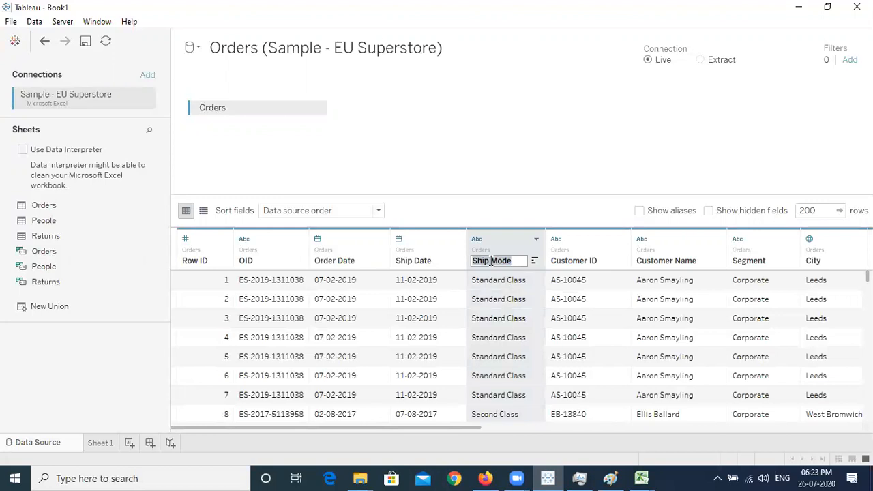
{"action": "type", "text": "MODE"}
{"action": "key", "text": "BackSpace"}
{"action": "key", "text": "BackSpace"}
{"action": "key", "text": "BackSpace"}
{"action": "type", "text": "ode"}
{"action": "key", "text": "Return"}
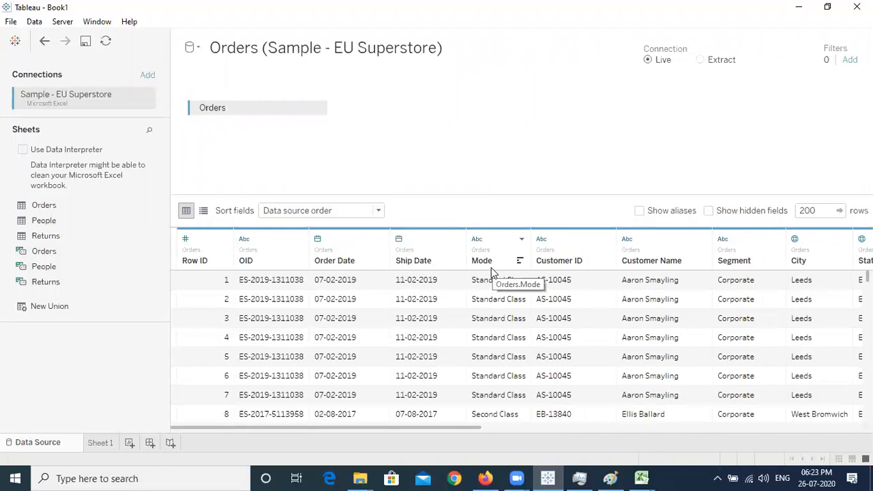
{"action": "left_click", "coordinate": [203, 211]}
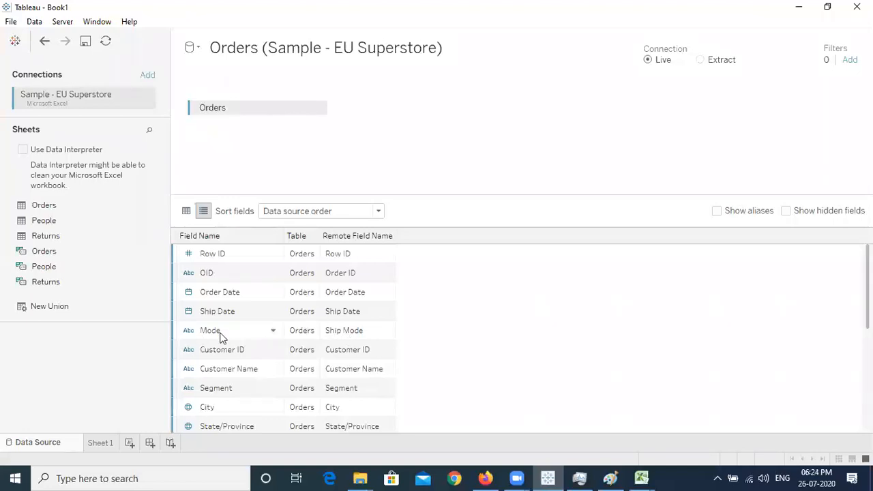
{"action": "left_click", "coordinate": [186, 211]}
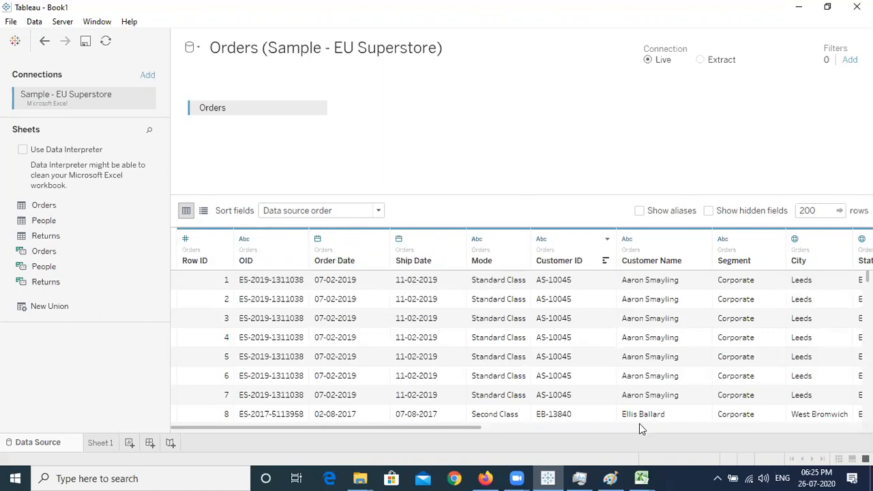
{"action": "left_click", "coordinate": [643, 476]}
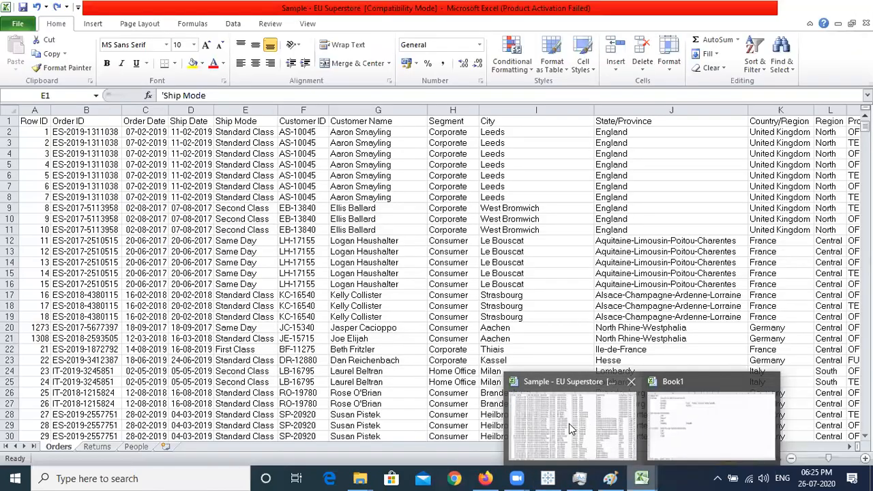
{"action": "left_click", "coordinate": [569, 424]}
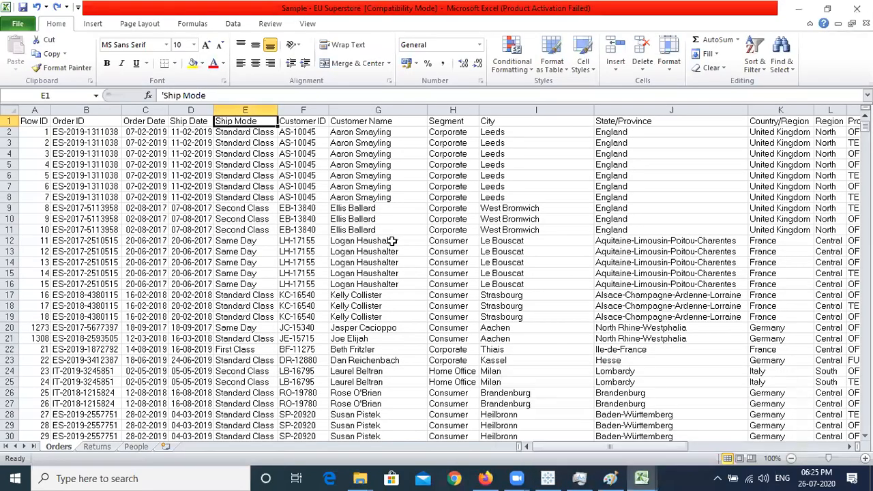
{"action": "left_click", "coordinate": [199, 155]}
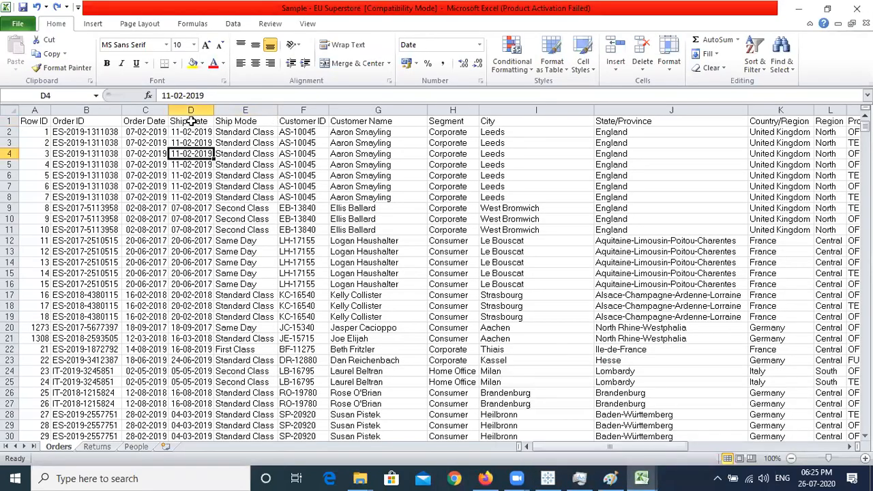
{"action": "left_click_drag", "start_coordinate": [191, 121], "coordinate": [376, 121]}
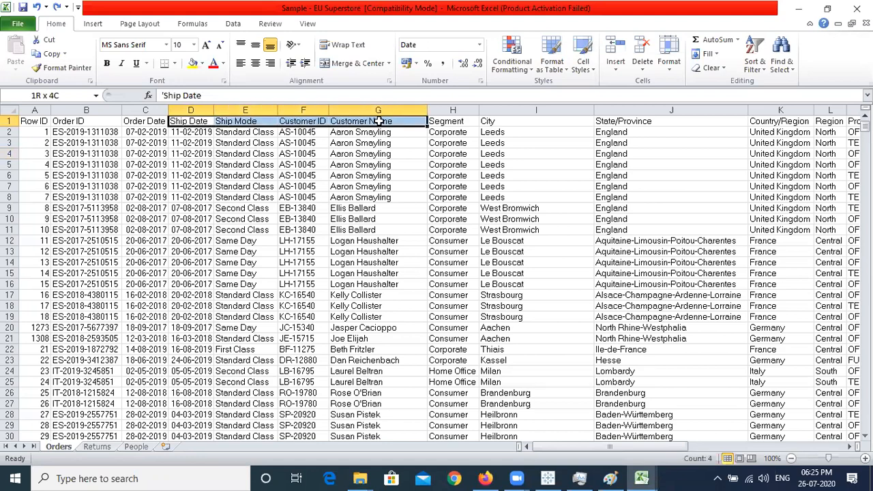
{"action": "left_click", "coordinate": [378, 121]}
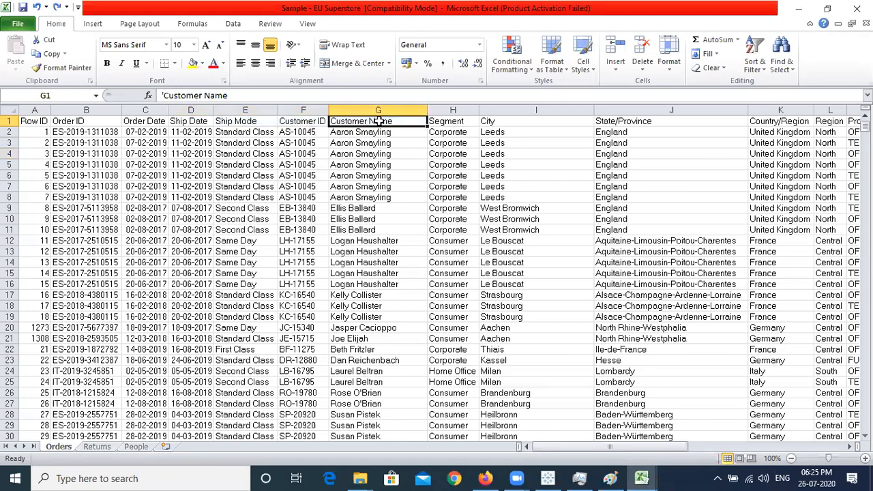
{"action": "left_click", "coordinate": [799, 7]}
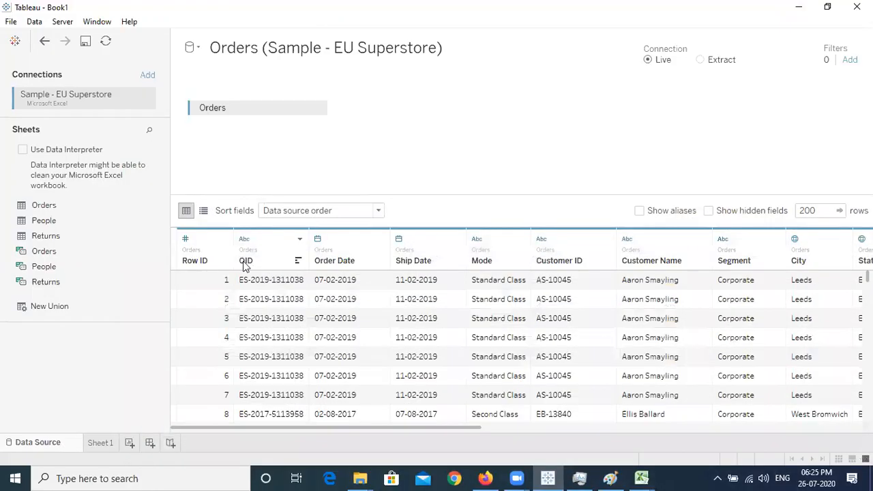
Use the OID column's Rename option to restore its name to Order ID
{"action": "left_click", "coordinate": [300, 240]}
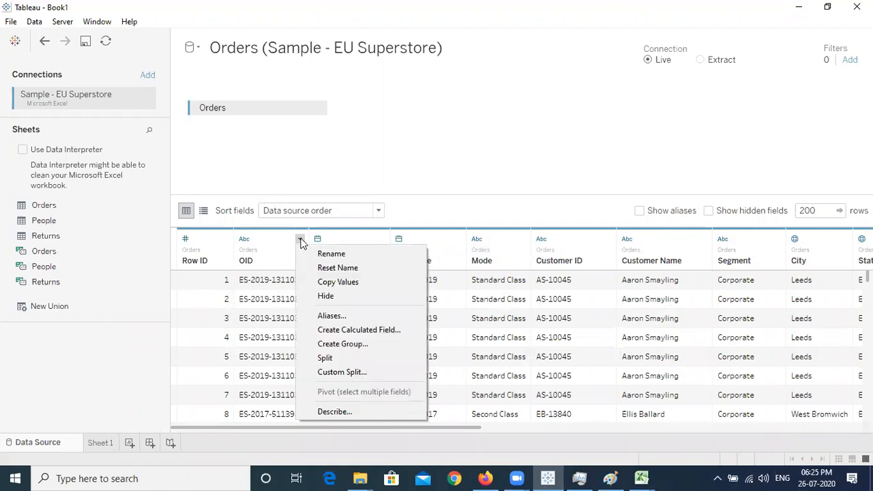
{"action": "left_click", "coordinate": [354, 257]}
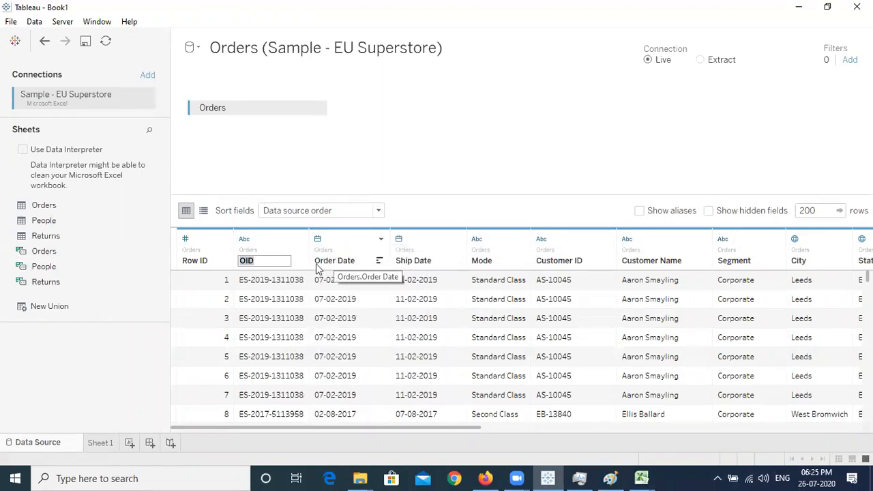
{"action": "type", "text": "Order ID"}
{"action": "key", "text": "Return"}
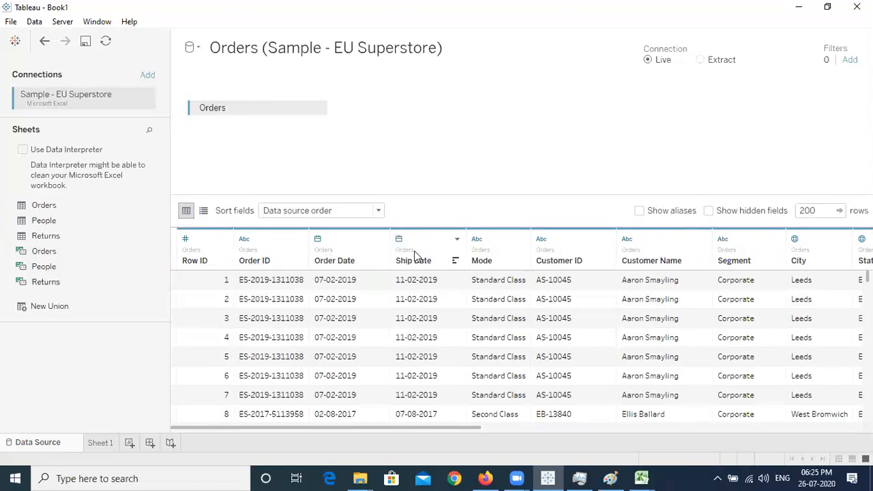
Reset the Order ID column to its source name and restore Mode to Ship Mode
{"action": "left_click", "coordinate": [300, 239]}
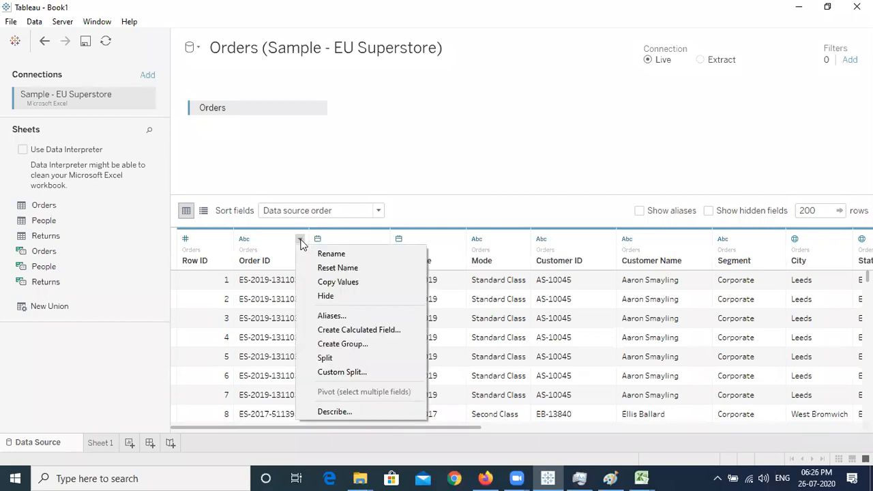
{"action": "left_click", "coordinate": [361, 267]}
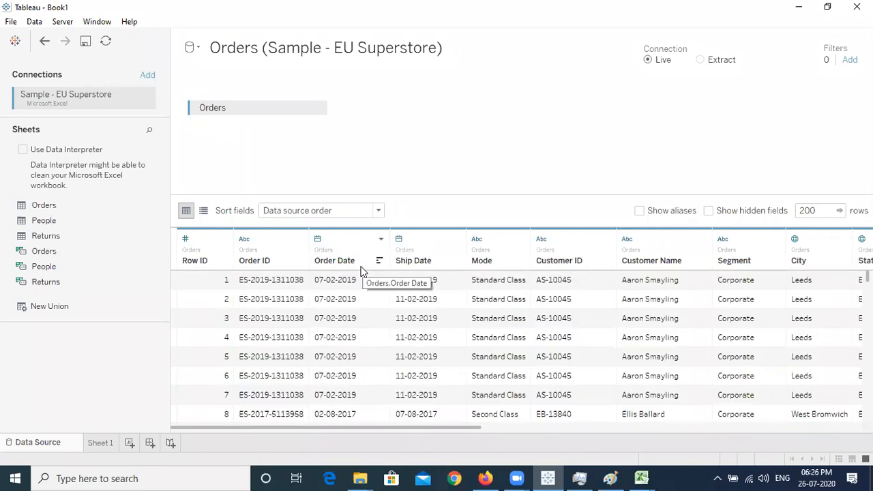
{"action": "left_click", "coordinate": [300, 239]}
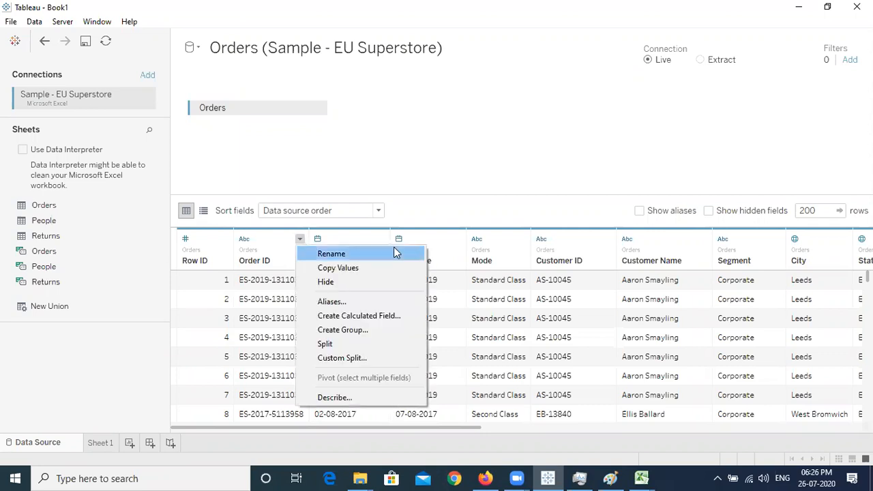
{"action": "left_click", "coordinate": [494, 242]}
{"action": "left_click", "coordinate": [521, 239]}
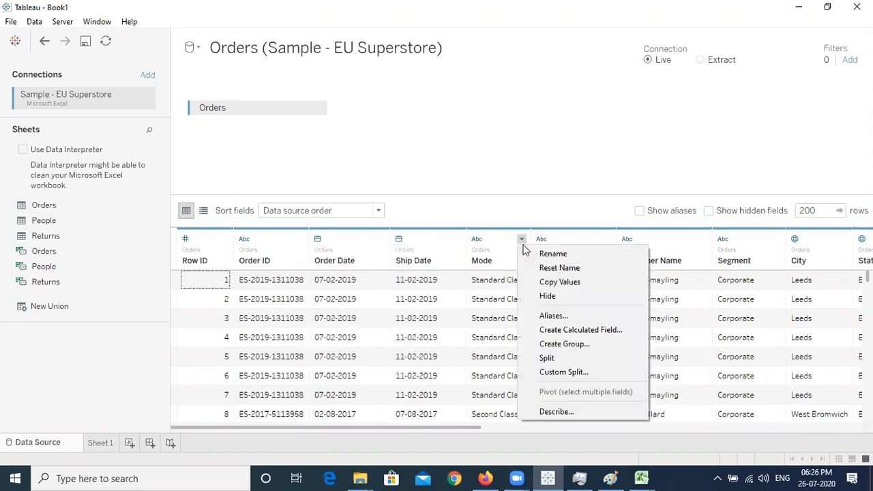
{"action": "left_click", "coordinate": [567, 269]}
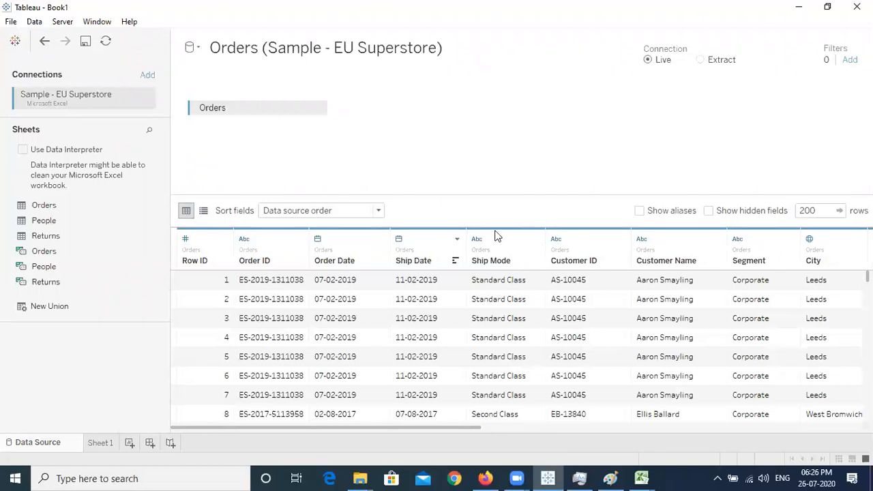
{"action": "left_click", "coordinate": [457, 239]}
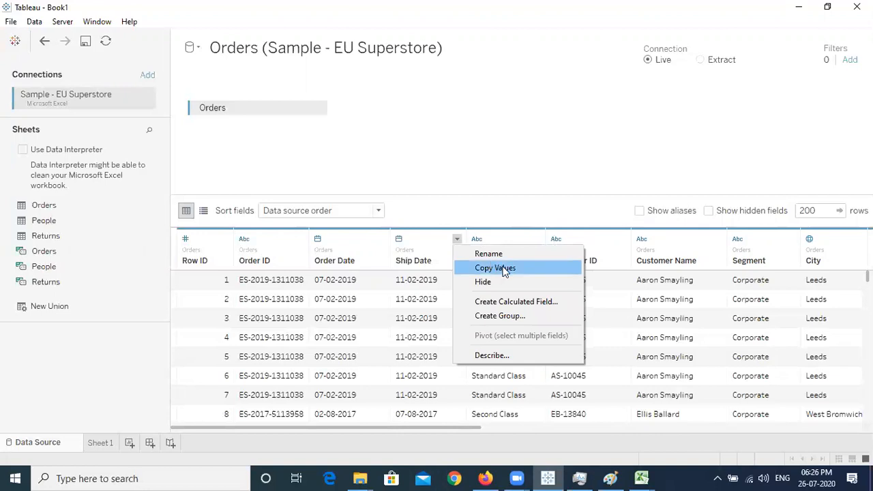
{"action": "left_click", "coordinate": [303, 244]}
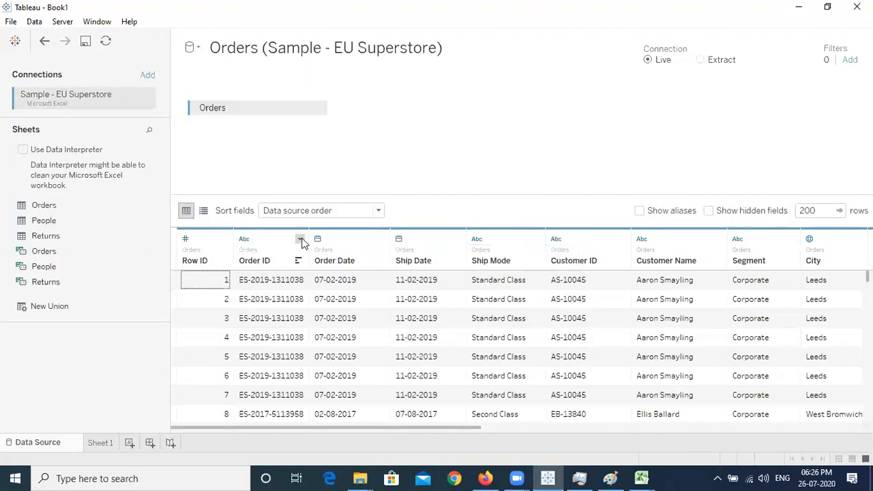
{"action": "left_click", "coordinate": [300, 239]}
{"action": "left_click", "coordinate": [475, 185]}
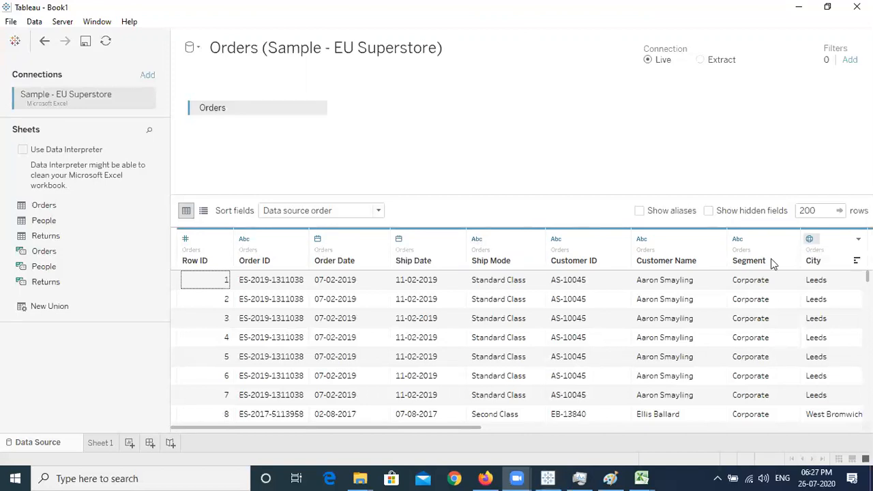
{"action": "left_click_drag", "start_coordinate": [346, 428], "coordinate": [382, 434]}
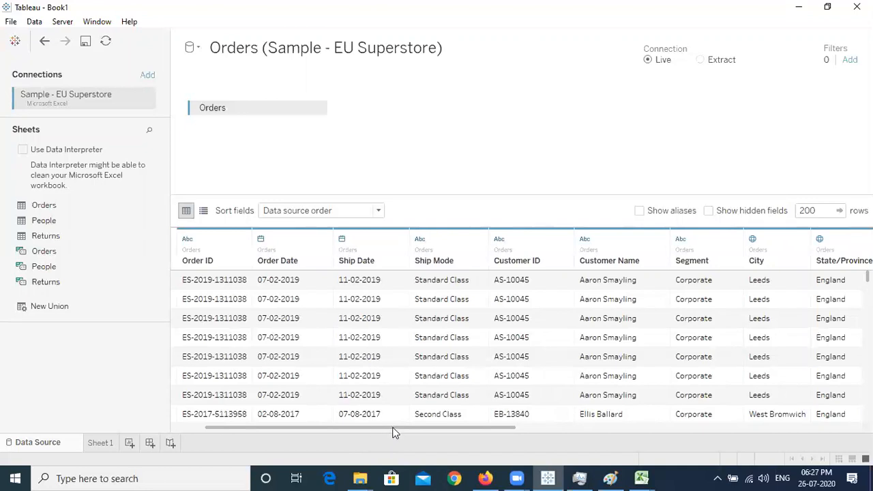
{"action": "left_click_drag", "start_coordinate": [394, 432], "coordinate": [423, 434]}
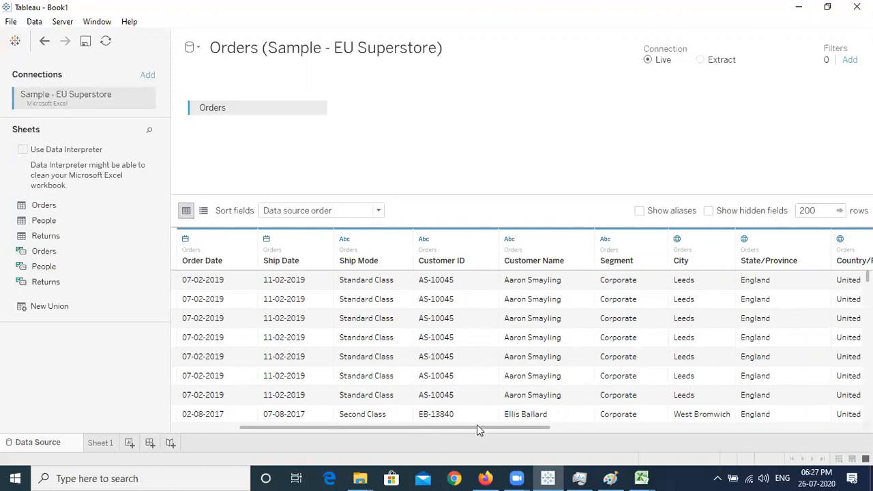
{"action": "left_click_drag", "start_coordinate": [476, 431], "coordinate": [376, 433]}
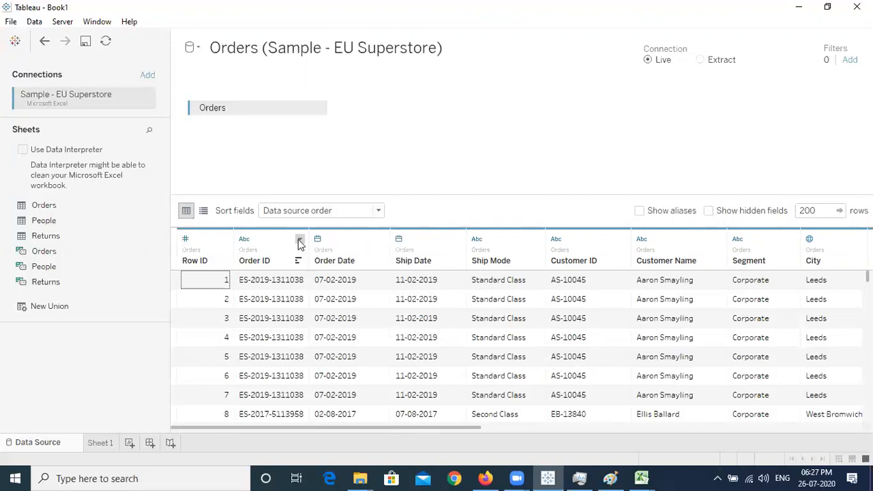
Hide the Order ID column, leaving the Order Date options unchanged
{"action": "left_click", "coordinate": [299, 241]}
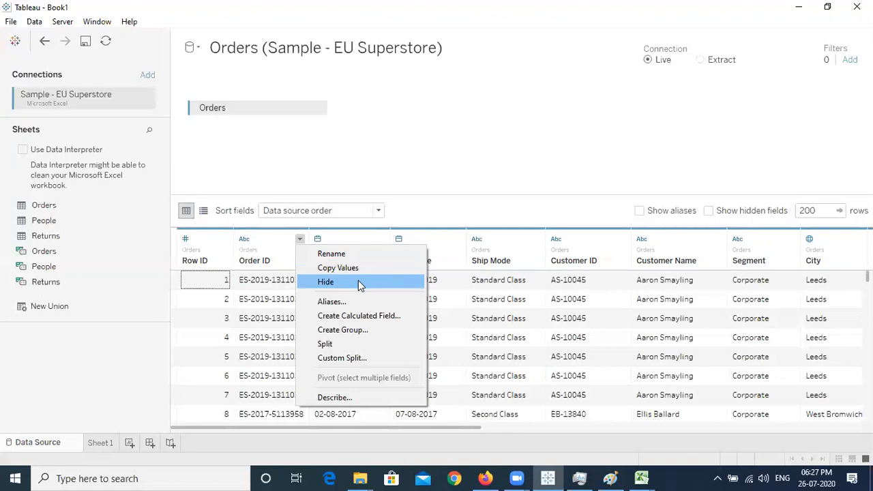
{"action": "left_click", "coordinate": [358, 280]}
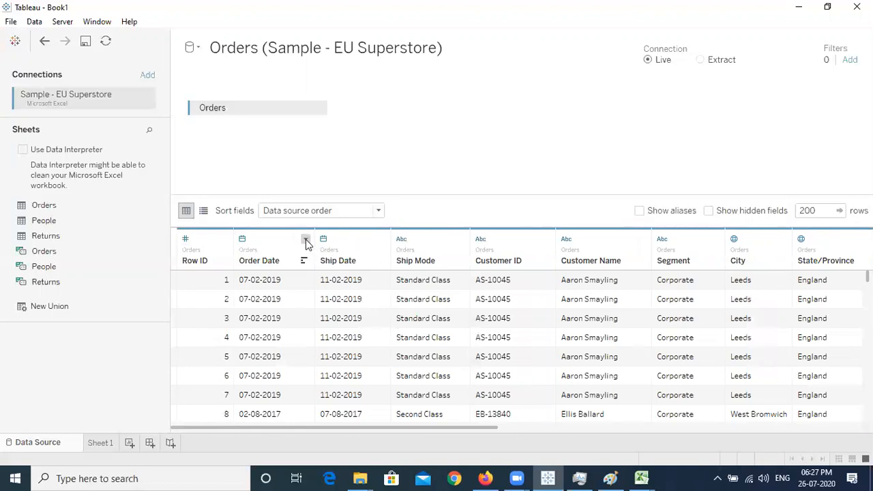
{"action": "left_click", "coordinate": [305, 240]}
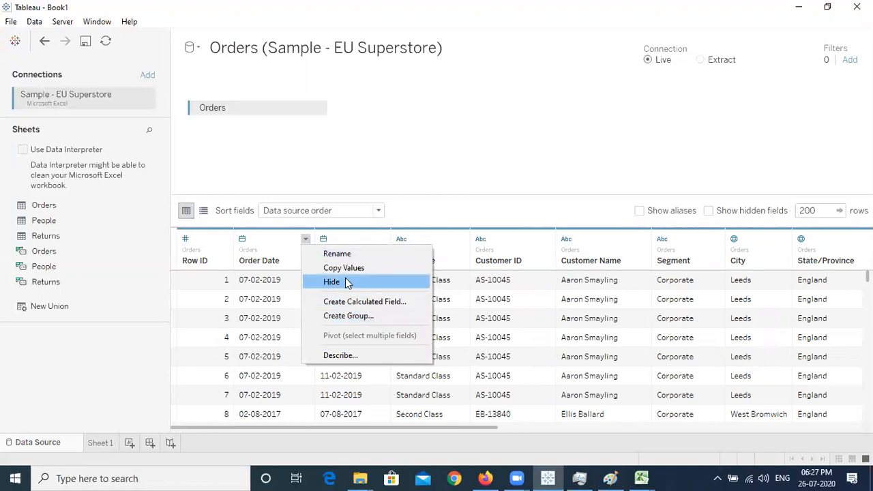
{"action": "left_click", "coordinate": [439, 172]}
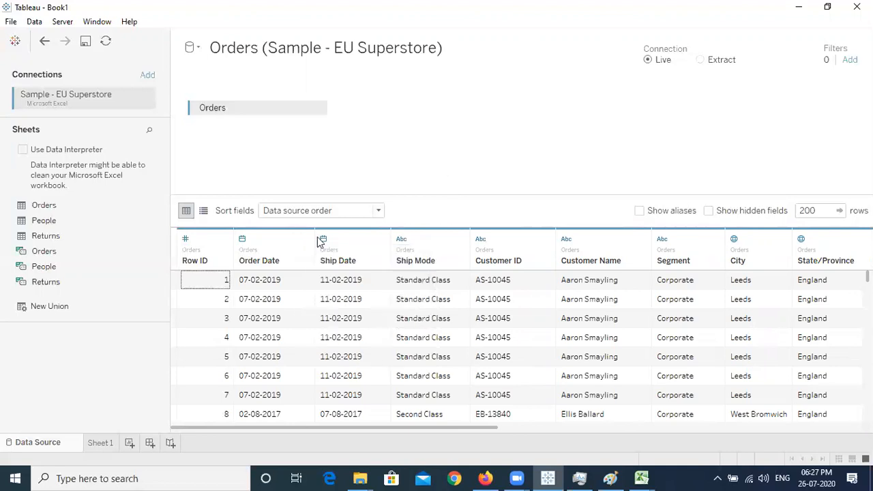
{"action": "right_click", "coordinate": [286, 257]}
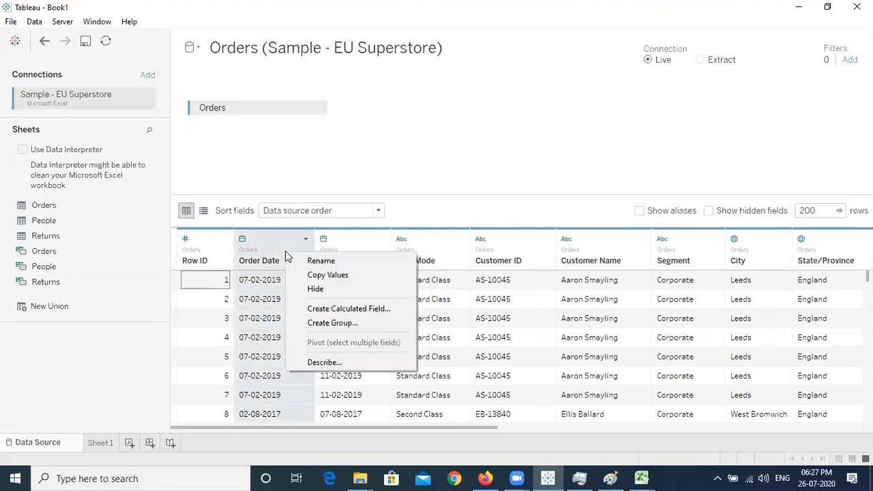
{"action": "left_click", "coordinate": [457, 146]}
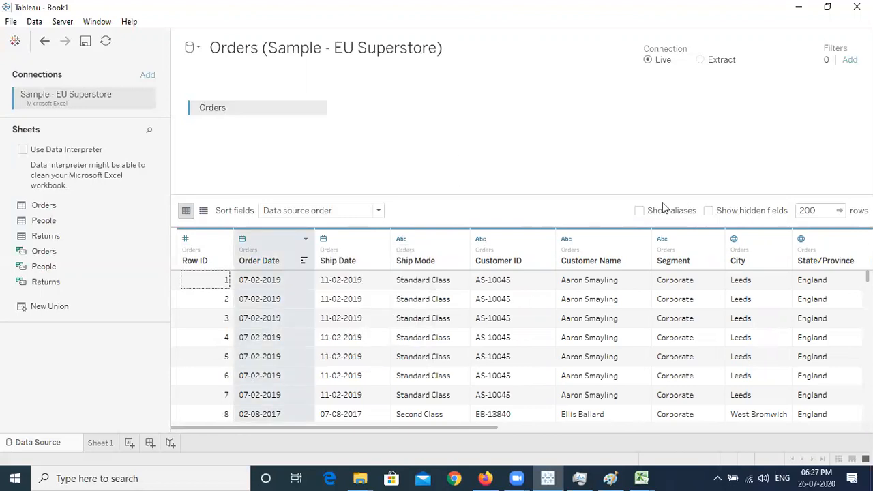
Show hidden fields and unhide Order ID so it returns to the grid
{"action": "left_click", "coordinate": [709, 211]}
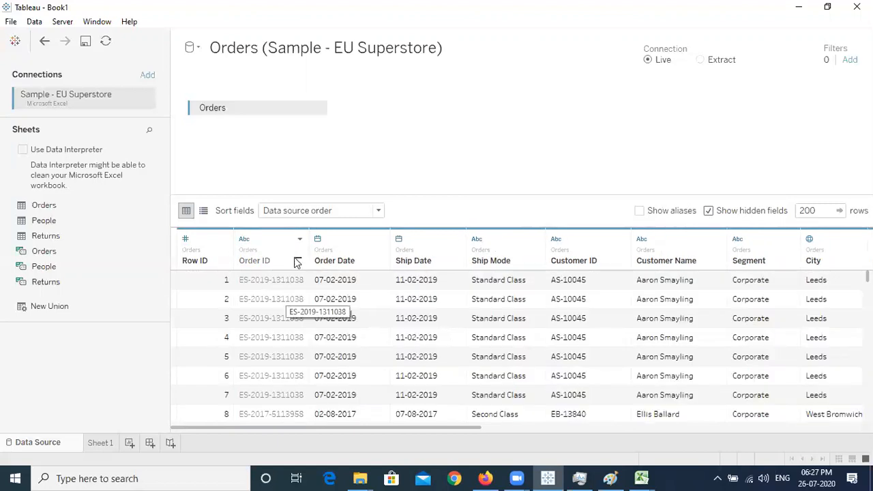
{"action": "left_click", "coordinate": [299, 239]}
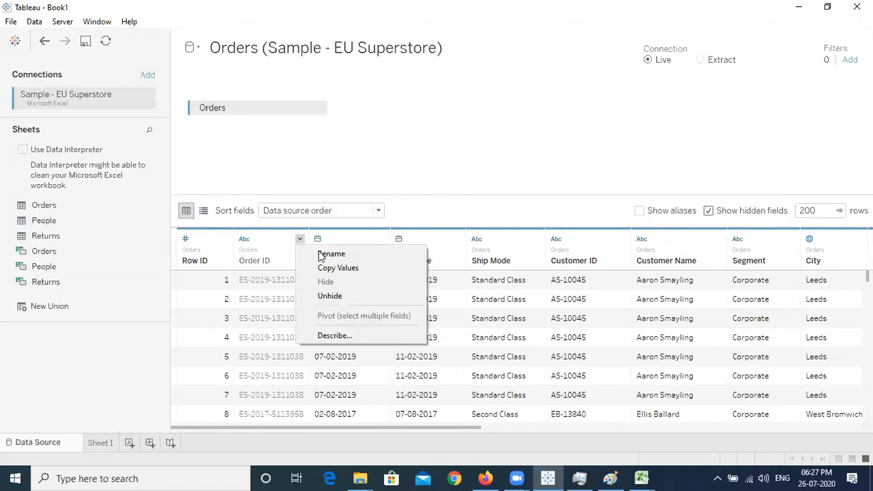
{"action": "left_click", "coordinate": [357, 296]}
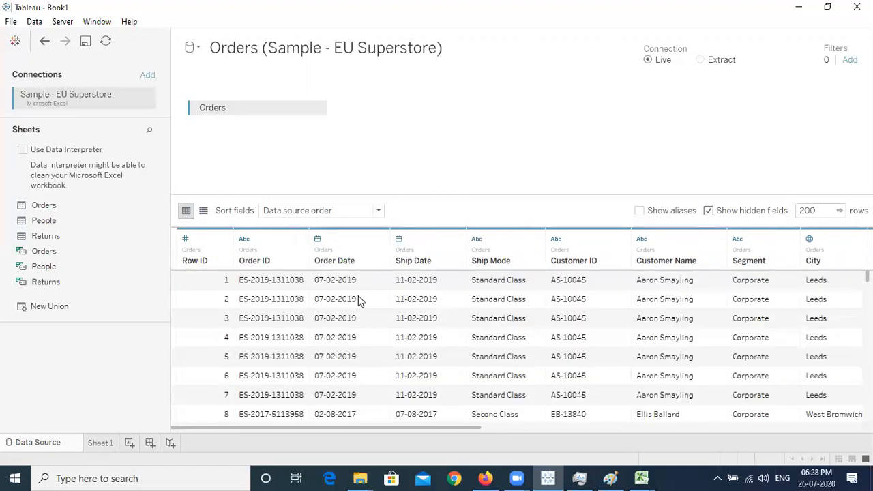
{"action": "left_click", "coordinate": [299, 239]}
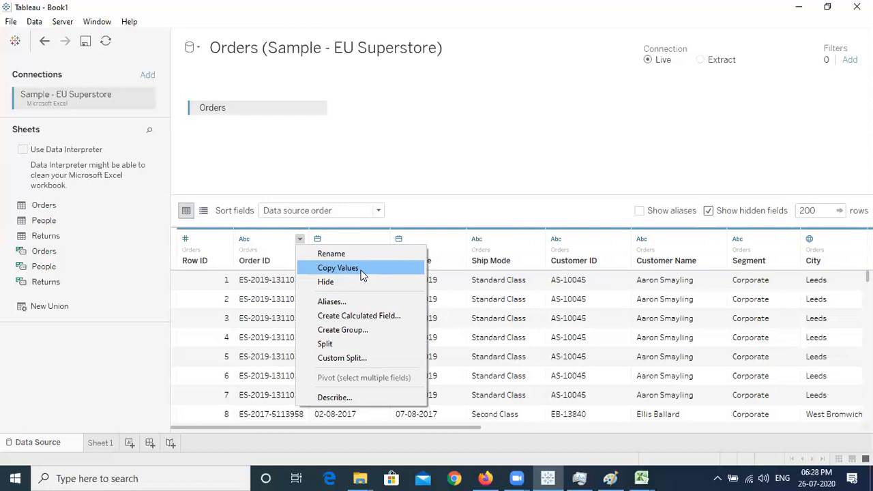
{"action": "left_click", "coordinate": [363, 304]}
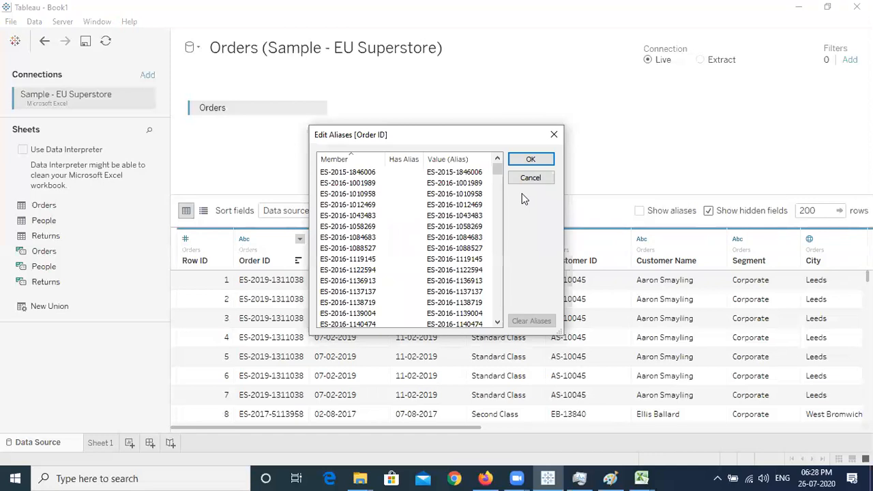
{"action": "mouse_move", "coordinate": [499, 167]}
{"action": "left_mouse_down"}
{"action": "mouse_move", "coordinate": [499, 175]}
{"action": "mouse_move", "coordinate": [499, 163]}
{"action": "left_mouse_up"}
{"action": "left_click", "coordinate": [530, 178]}
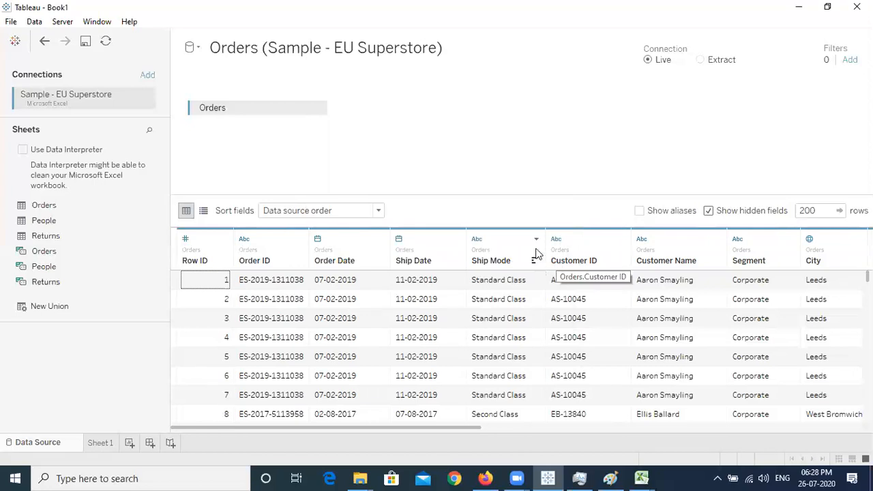
Open Edit Aliases for Ship Mode and look over the First, Second, Same Day and Standard Class entries
{"action": "left_click", "coordinate": [536, 239]}
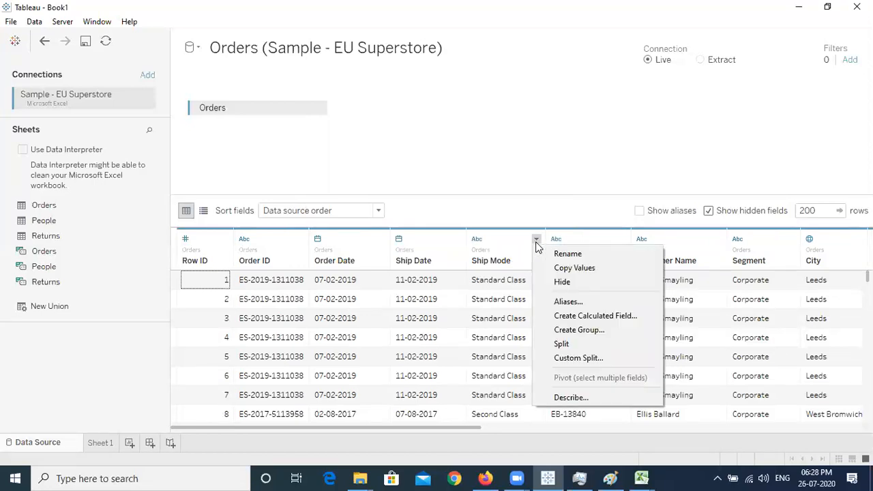
{"action": "left_click", "coordinate": [590, 301]}
{"action": "left_click_drag", "start_coordinate": [431, 137], "coordinate": [394, 105]}
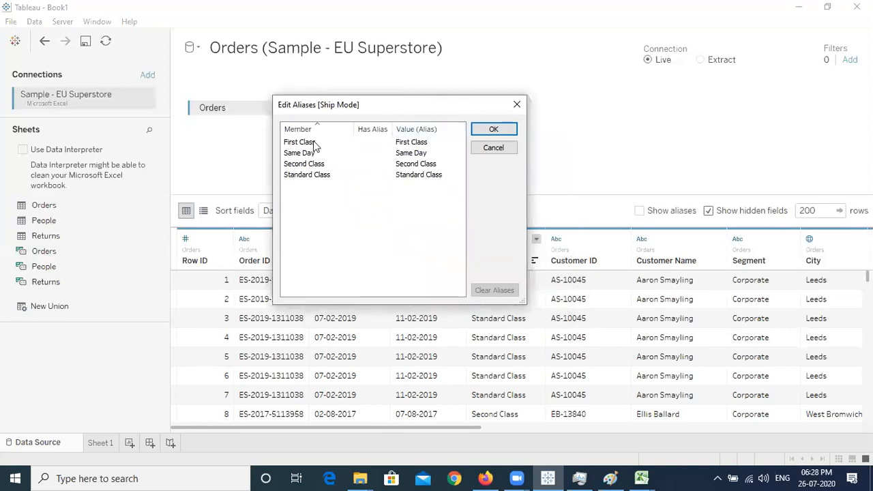
{"action": "left_click", "coordinate": [314, 146]}
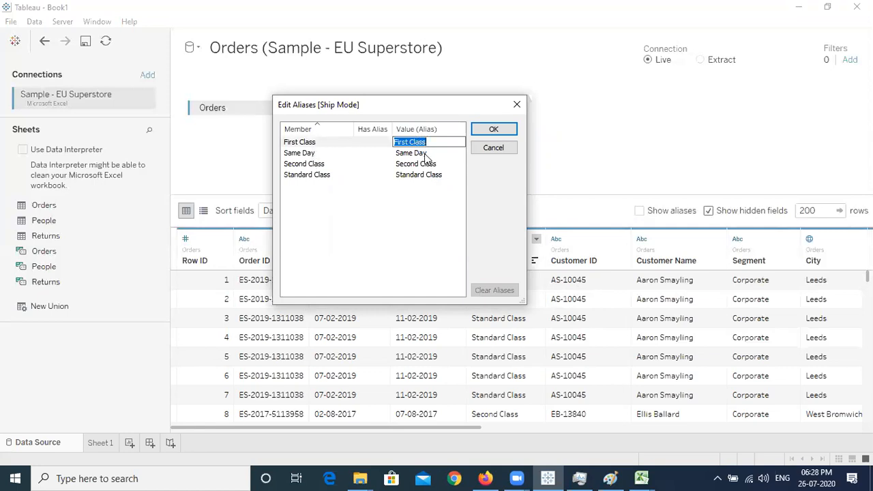
{"action": "left_click", "coordinate": [425, 156]}
{"action": "left_click", "coordinate": [327, 165]}
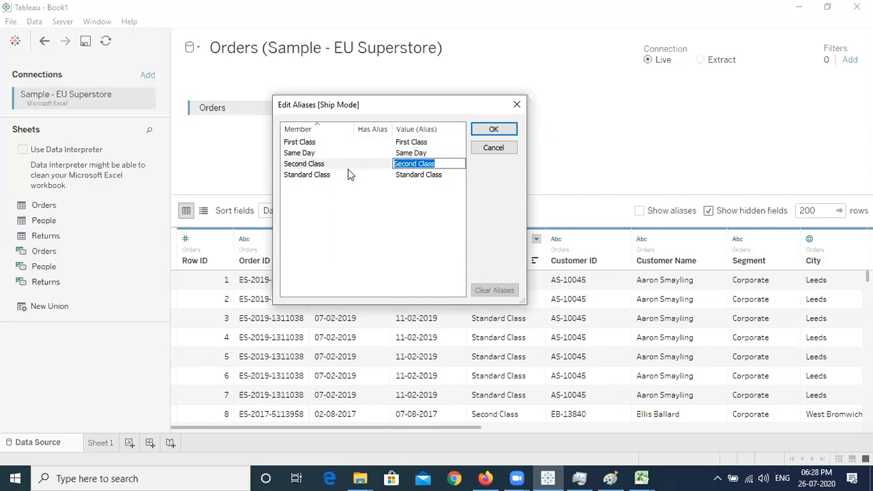
{"action": "left_click", "coordinate": [430, 175]}
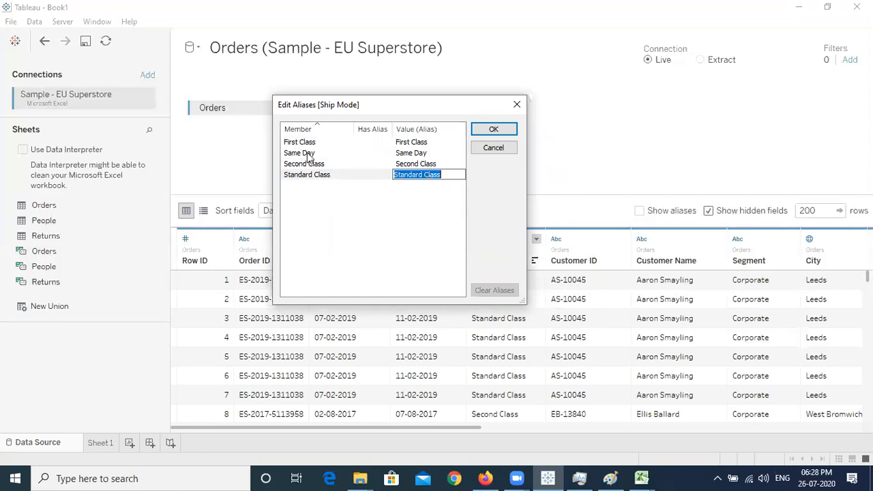
{"action": "left_click", "coordinate": [420, 143]}
Alias First Class as 1st, Second Class as 2nd and Standard Class as Std, then confirm
{"action": "type", "text": "1st Class"}
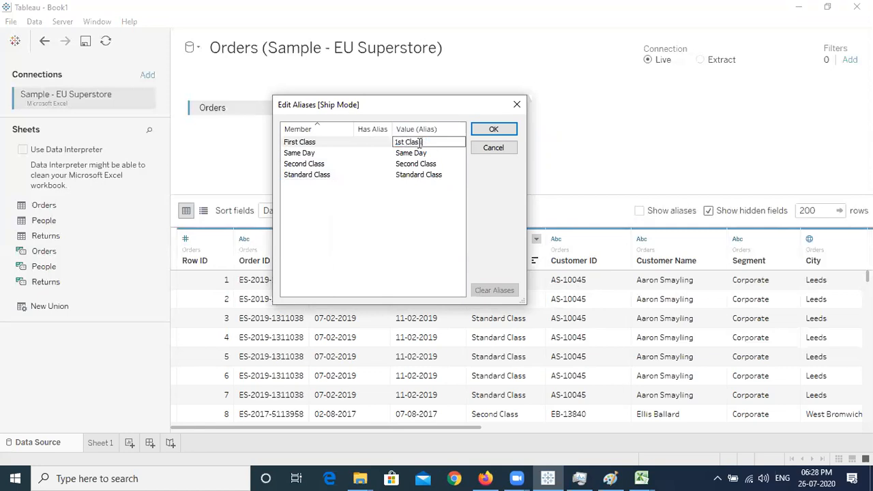
{"action": "key", "text": "BackSpace"}
{"action": "key", "text": "BackSpace"}
{"action": "key", "text": "BackSpace"}
{"action": "key", "text": "BackSpace"}
{"action": "key", "text": "BackSpace"}
{"action": "key", "text": "BackSpace"}
{"action": "left_click", "coordinate": [427, 164]}
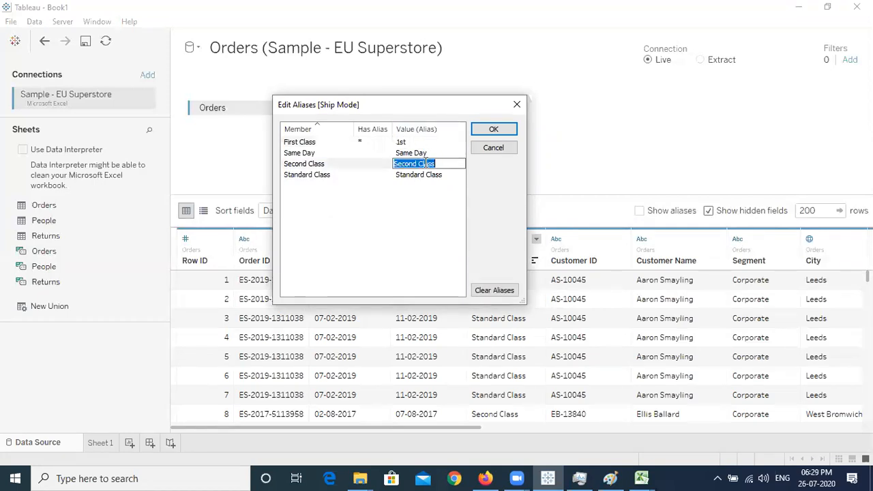
{"action": "type", "text": "2nd"}
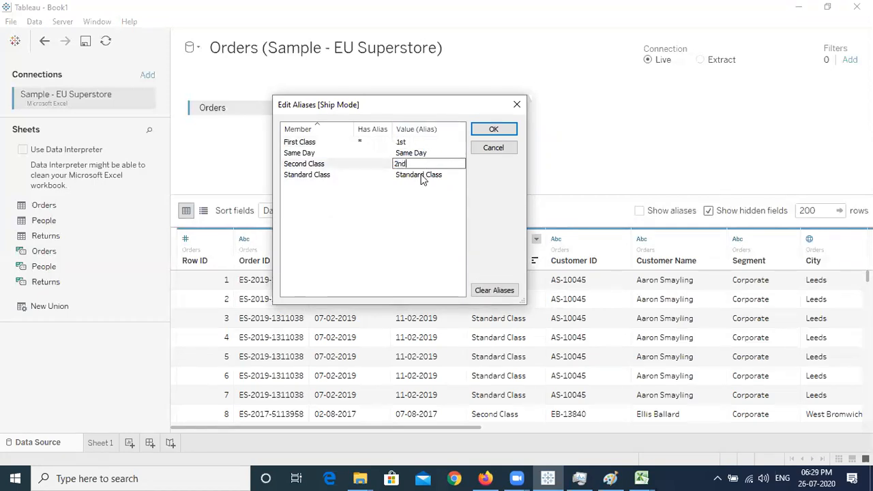
{"action": "left_click", "coordinate": [422, 175]}
{"action": "type", "text": "Std"}
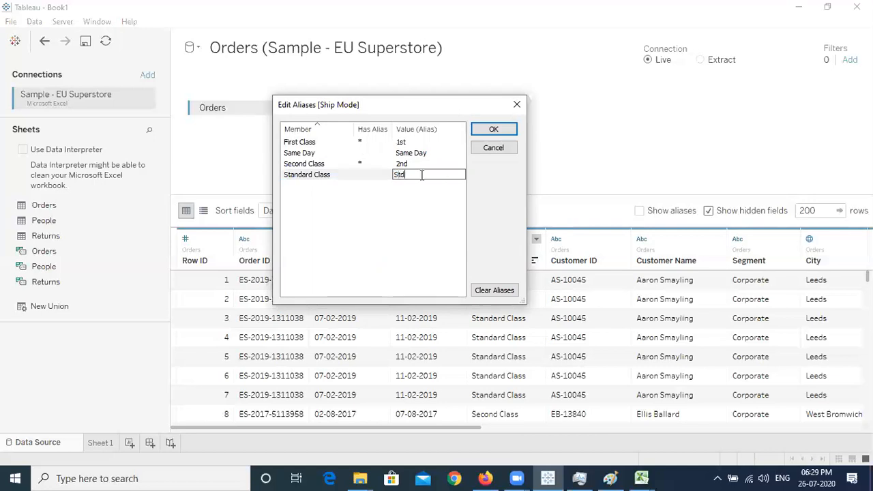
{"action": "left_click", "coordinate": [418, 191]}
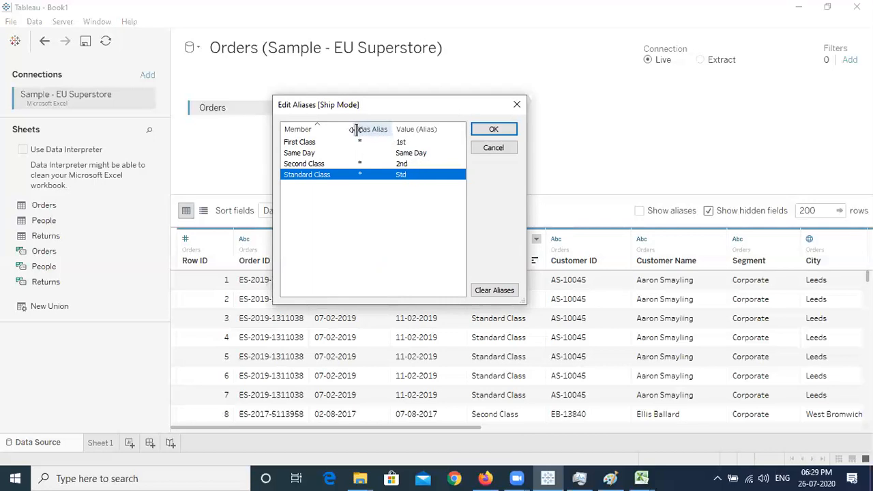
{"action": "left_click", "coordinate": [314, 141]}
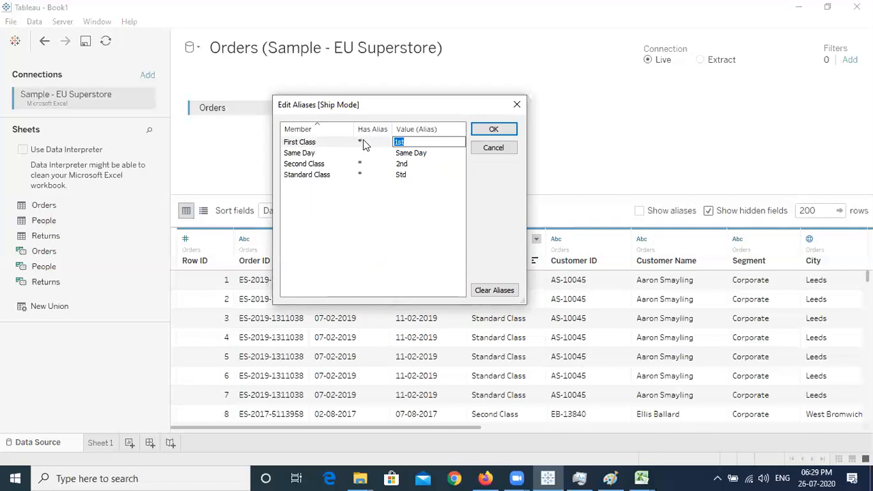
{"action": "left_click", "coordinate": [494, 130]}
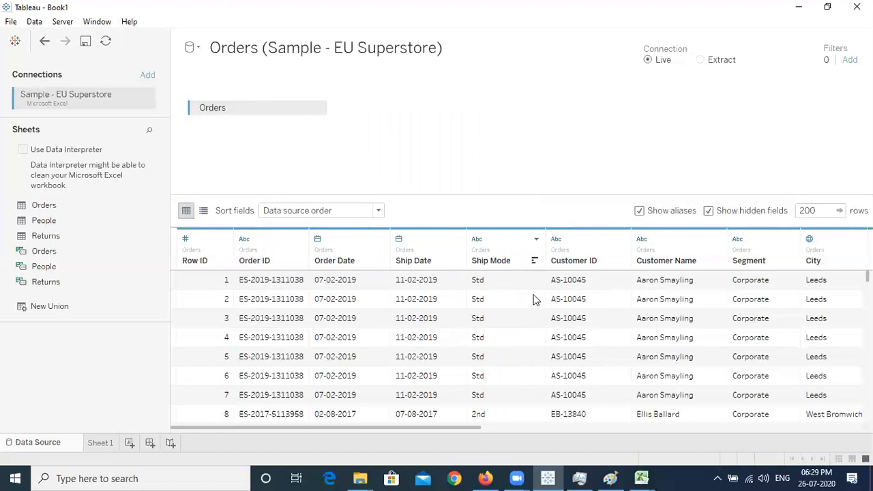
Turn alias display off so Ship Mode shows Standard Class and Second Class again
{"action": "scroll", "coordinate": [519, 348], "scroll_direction": "down", "scroll_amount": 3}
{"action": "scroll", "coordinate": [518, 315], "scroll_direction": "down", "scroll_amount": 3}
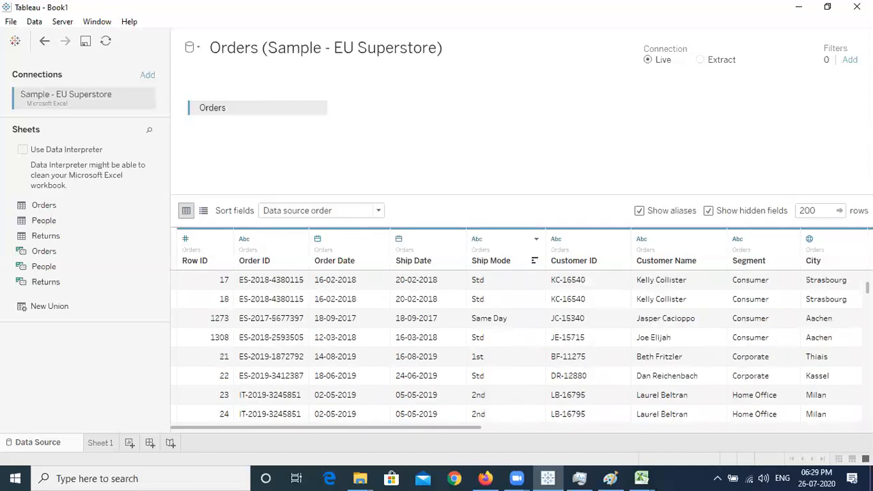
{"action": "scroll", "coordinate": [519, 315], "scroll_direction": "up", "scroll_amount": 1}
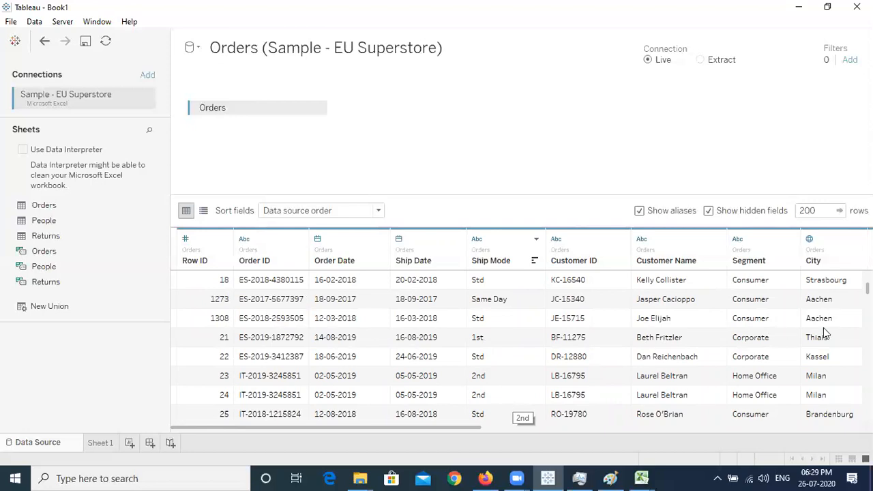
{"action": "scroll", "coordinate": [696, 287], "scroll_direction": "up", "scroll_amount": 5}
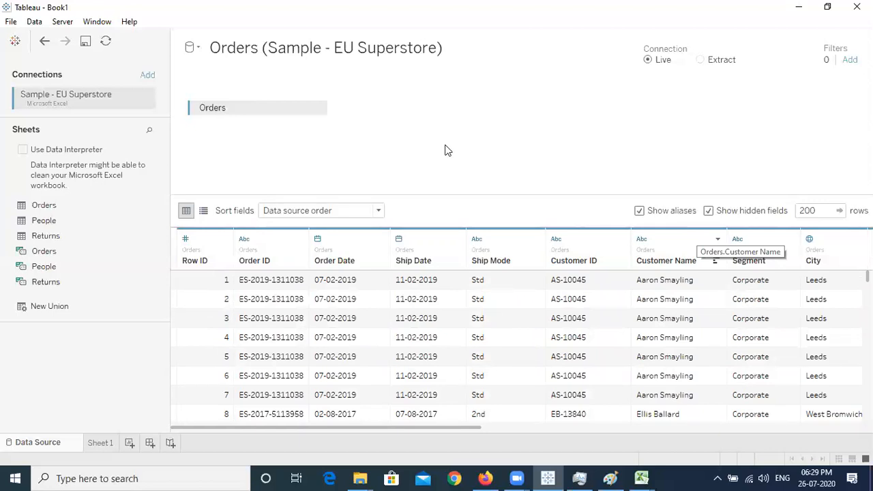
{"action": "key", "text": "ctrl+z"}
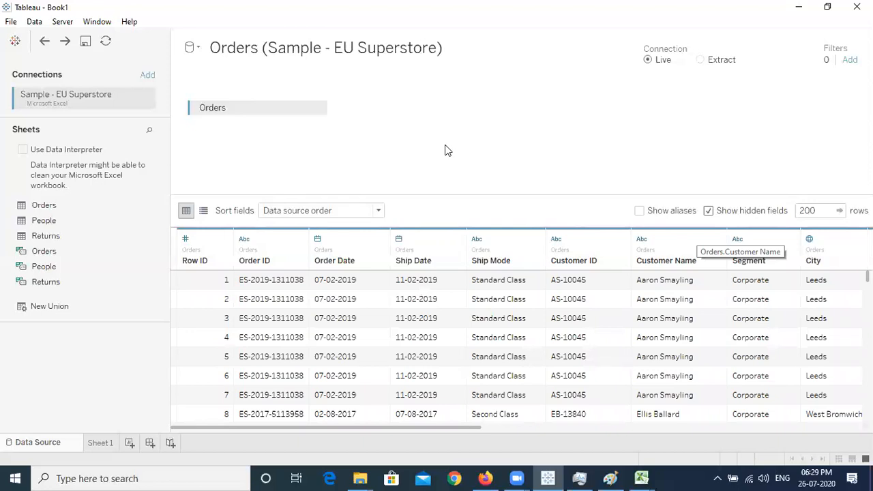
{"action": "key", "text": "ctrl+y"}
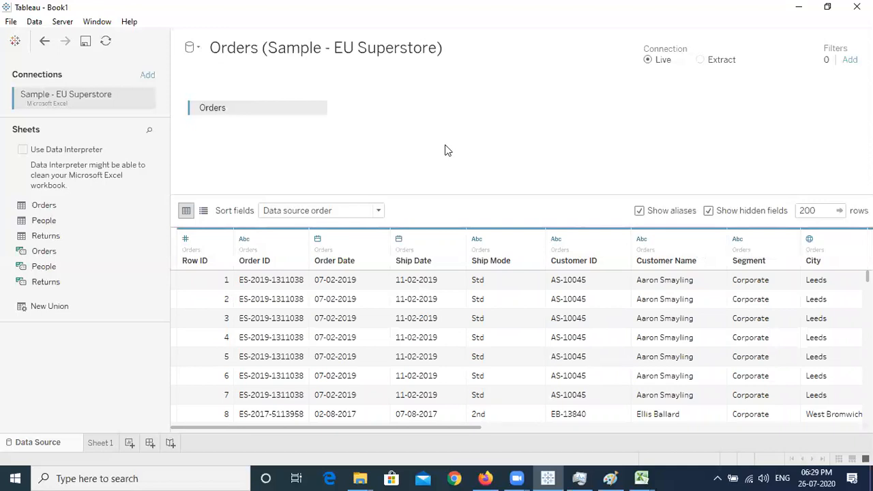
{"action": "key", "text": "ctrl+z"}
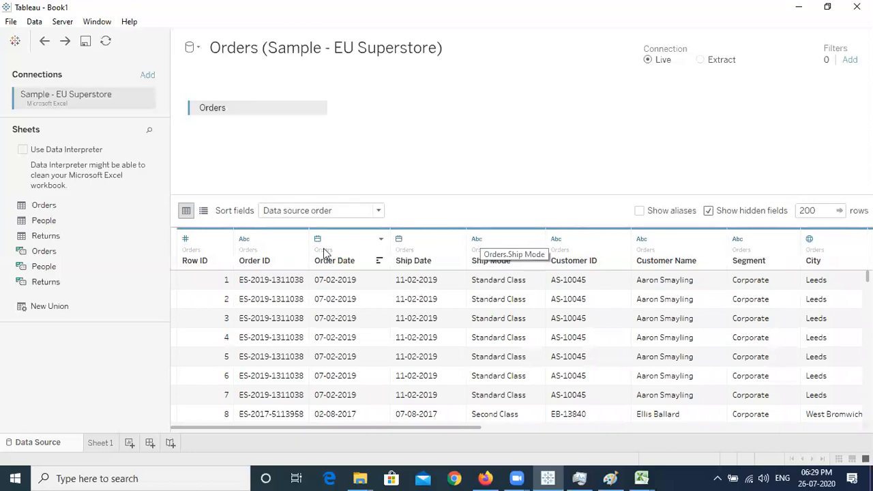
{"action": "left_click", "coordinate": [300, 239]}
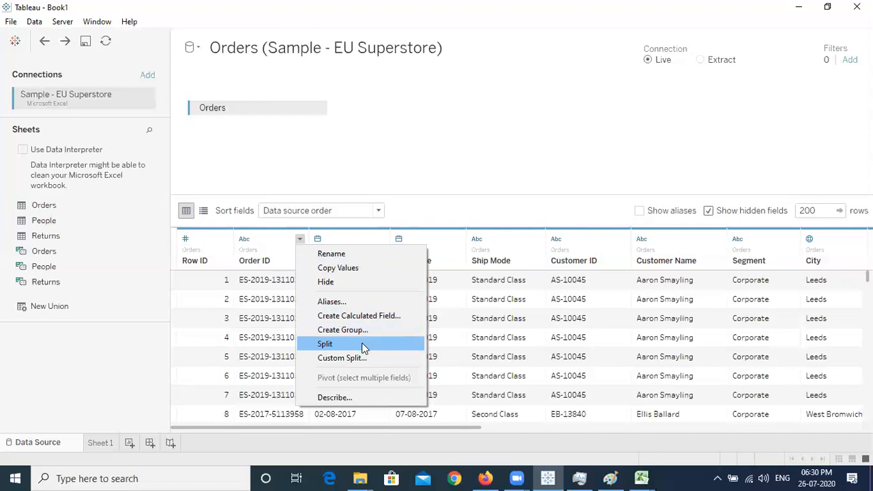
{"action": "left_click", "coordinate": [448, 109]}
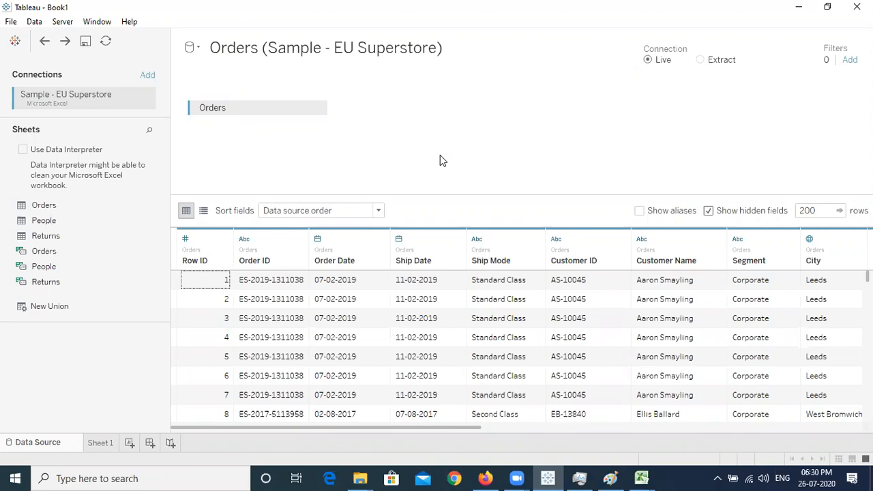
{"action": "left_click", "coordinate": [299, 240]}
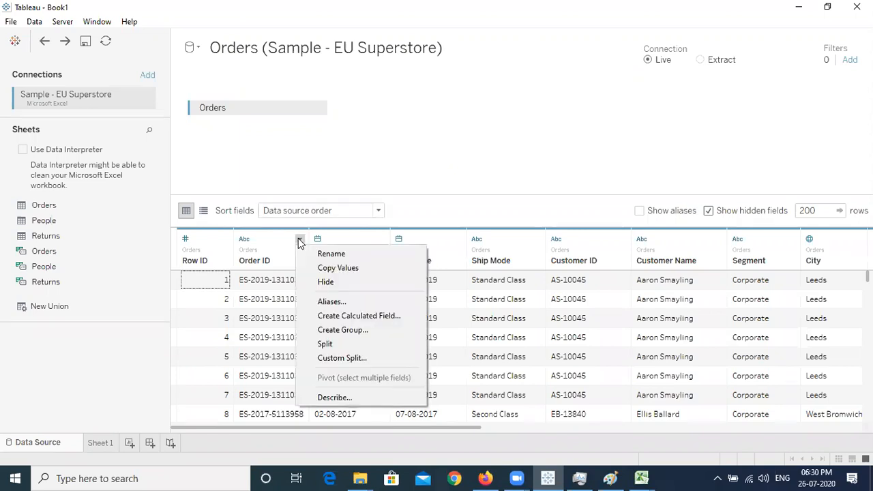
{"action": "left_click", "coordinate": [358, 344]}
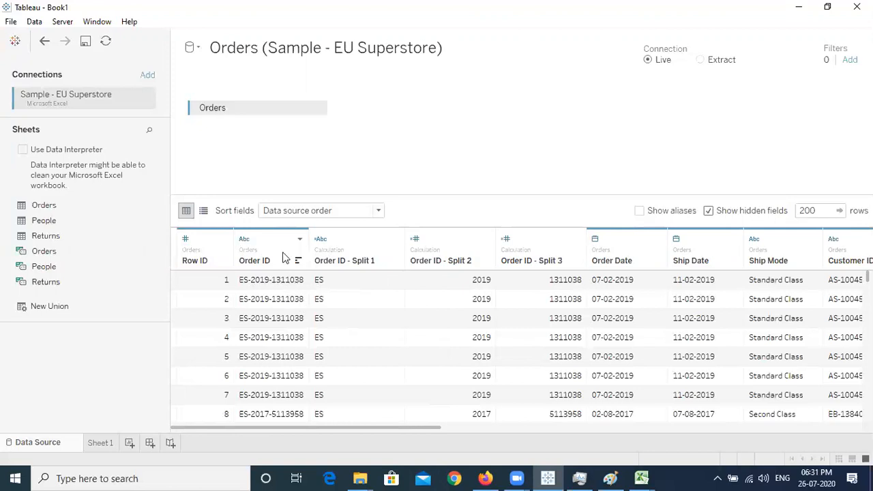
{"action": "double_click", "coordinate": [348, 260]}
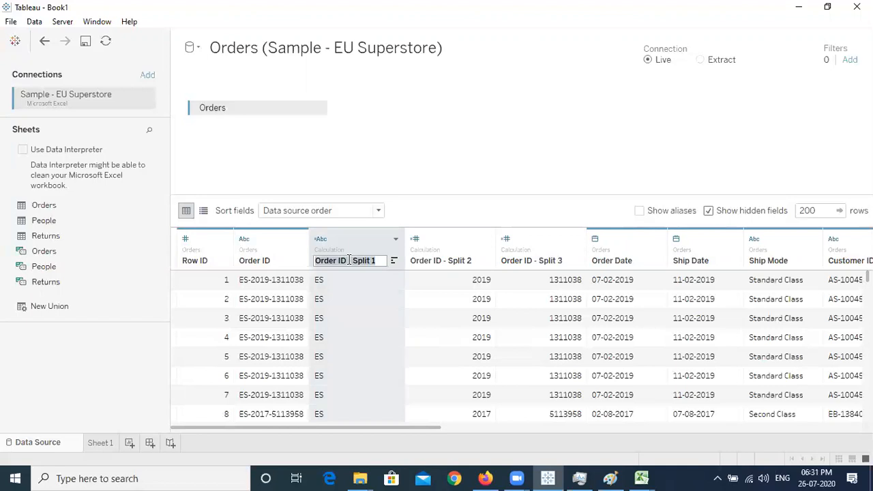
{"action": "left_click", "coordinate": [466, 160]}
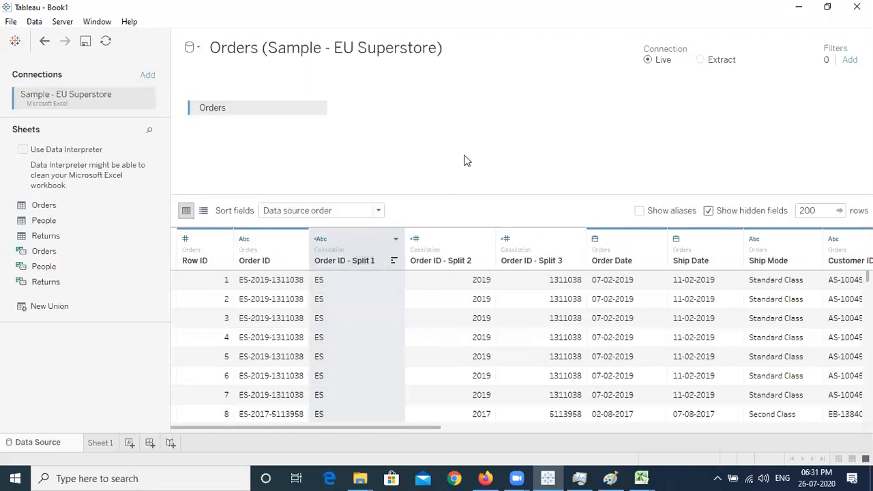
{"action": "key", "text": "ctrl+z"}
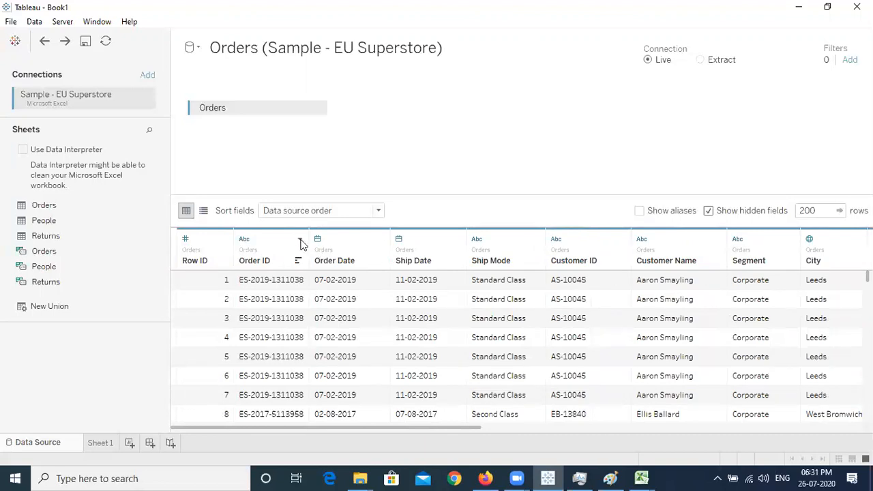
Try a custom split of Order ID on S splitting off all parts, then undo it
{"action": "left_click", "coordinate": [300, 240]}
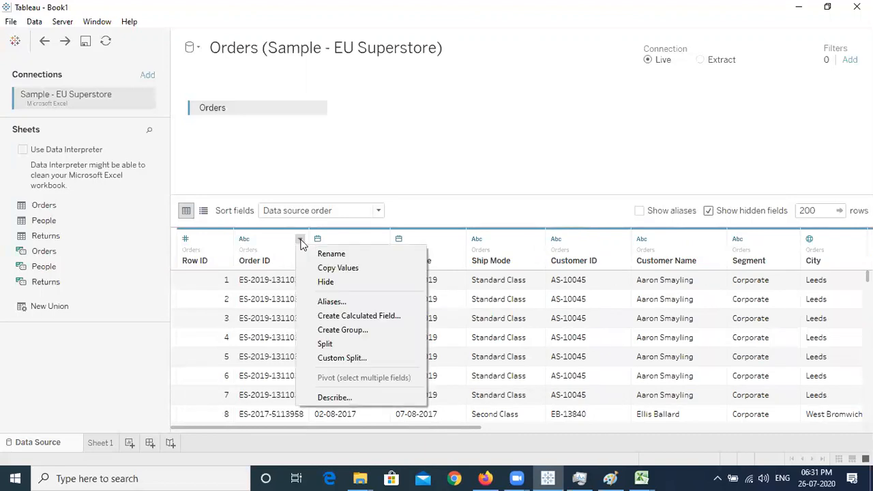
{"action": "left_click", "coordinate": [358, 357]}
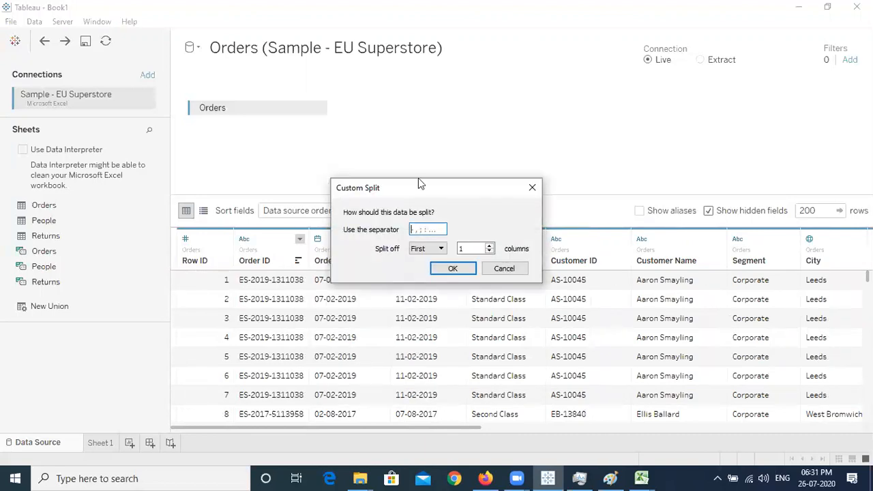
{"action": "left_click_drag", "start_coordinate": [423, 189], "coordinate": [438, 118]}
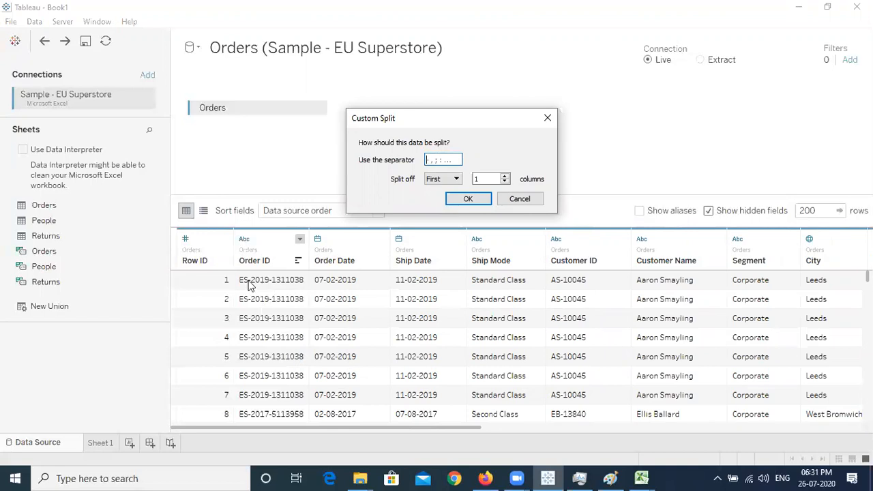
{"action": "type", "text": "S"}
{"action": "left_click", "coordinate": [444, 180]}
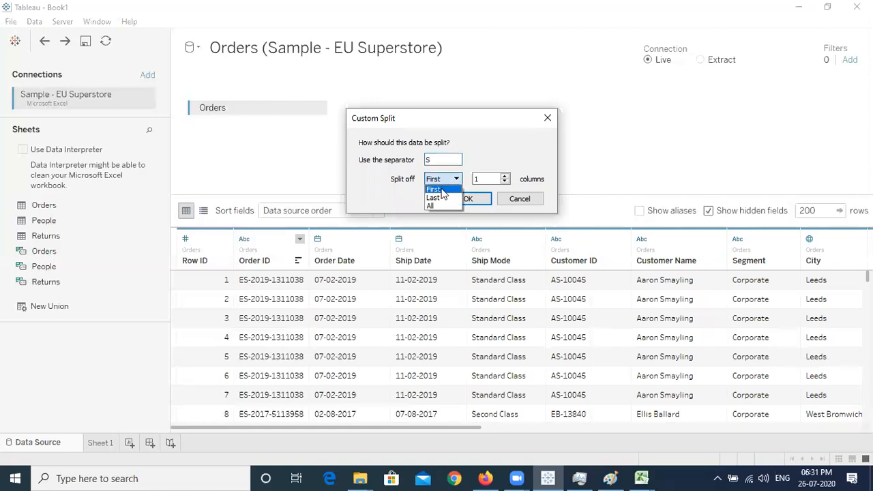
{"action": "left_click", "coordinate": [498, 140]}
{"action": "left_click", "coordinate": [453, 180]}
{"action": "left_click", "coordinate": [454, 185]}
{"action": "left_click", "coordinate": [443, 179]}
{"action": "left_click", "coordinate": [439, 206]}
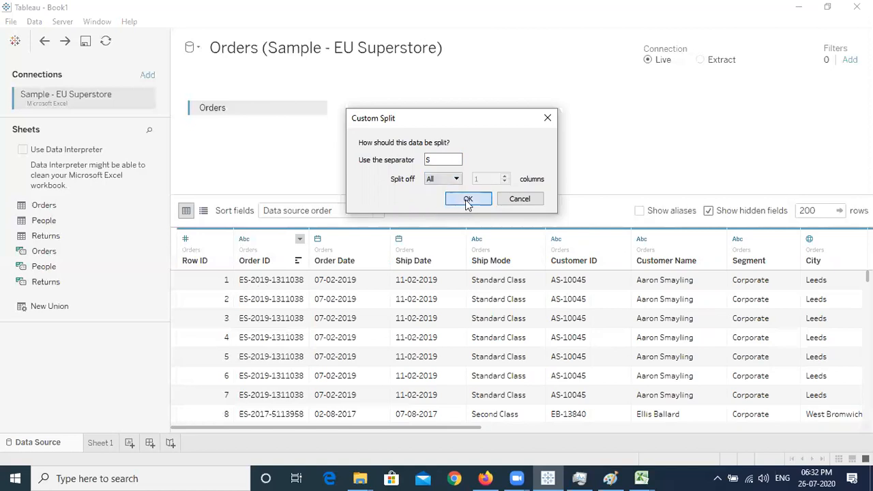
{"action": "left_click", "coordinate": [468, 200]}
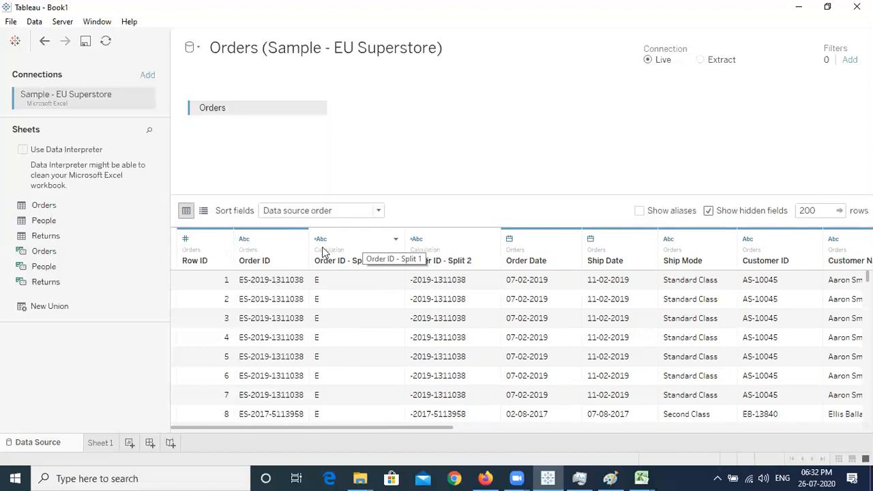
{"action": "key", "text": "ctrl+z"}
Custom-split Order ID on S, keeping only the first part as Order ID - Split 1
{"action": "left_click", "coordinate": [301, 240]}
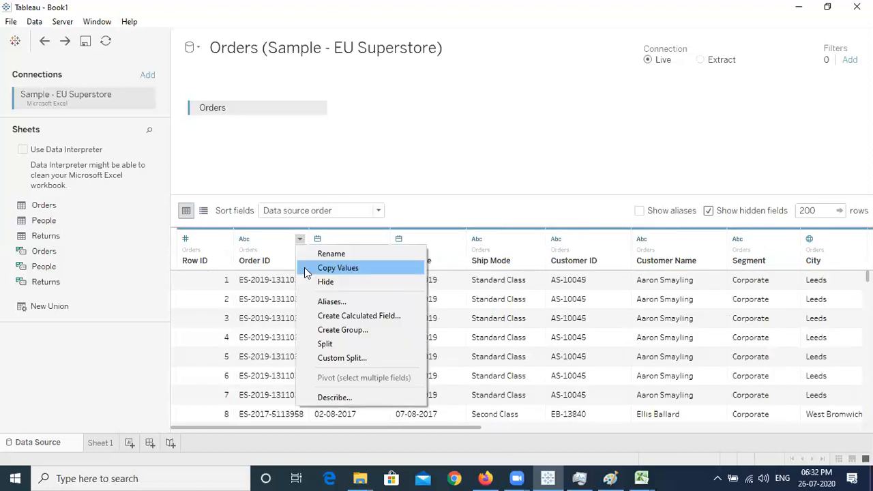
{"action": "left_click", "coordinate": [349, 359]}
{"action": "type", "text": "S"}
{"action": "left_click", "coordinate": [442, 249]}
{"action": "left_click", "coordinate": [452, 247]}
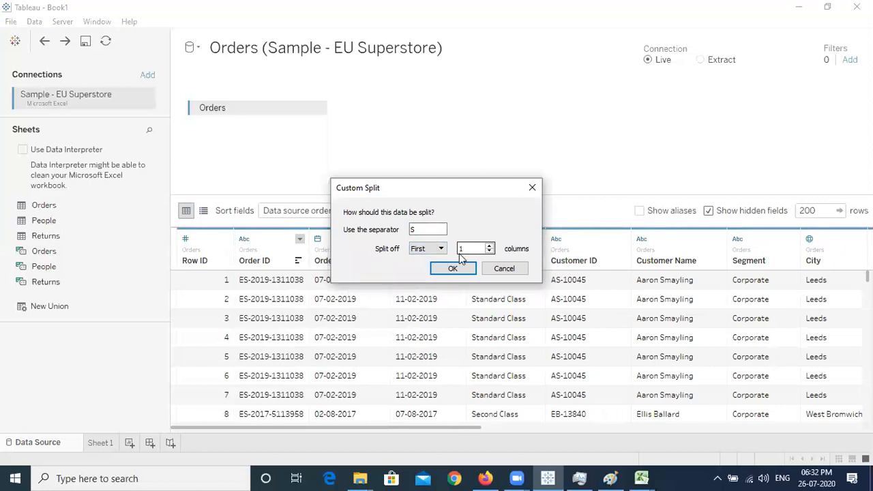
{"action": "left_click", "coordinate": [453, 269]}
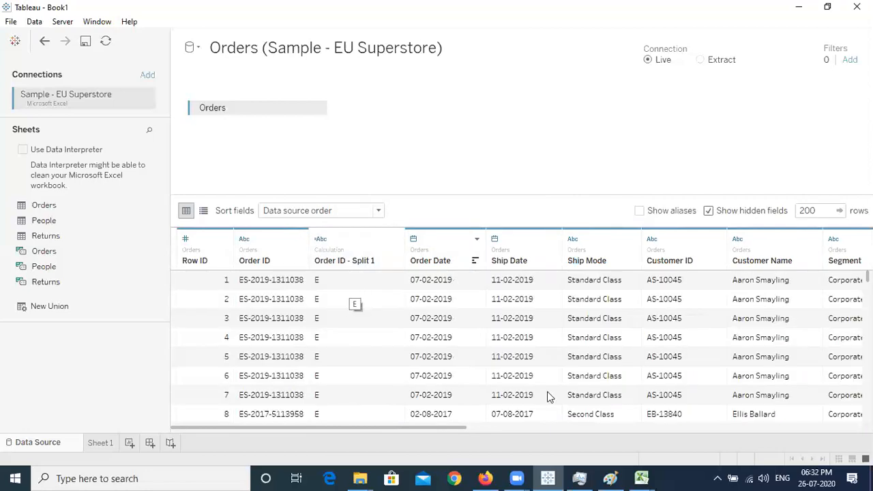
In Paint, write E and -2019, circle each part, and loop around both
{"action": "left_click", "coordinate": [610, 479]}
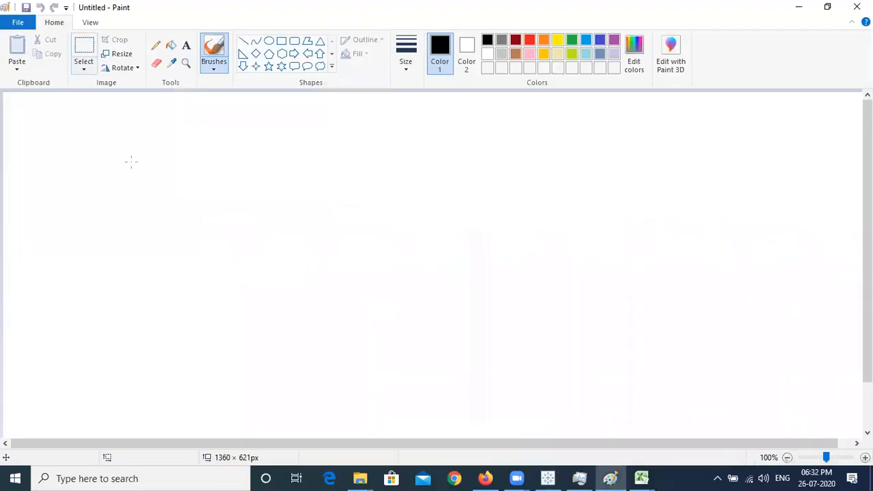
{"action": "mouse_move", "coordinate": [204, 223]}
{"action": "left_mouse_down"}
{"action": "mouse_move", "coordinate": [205, 245]}
{"action": "mouse_move", "coordinate": [214, 226]}
{"action": "mouse_move", "coordinate": [223, 245]}
{"action": "left_mouse_up"}
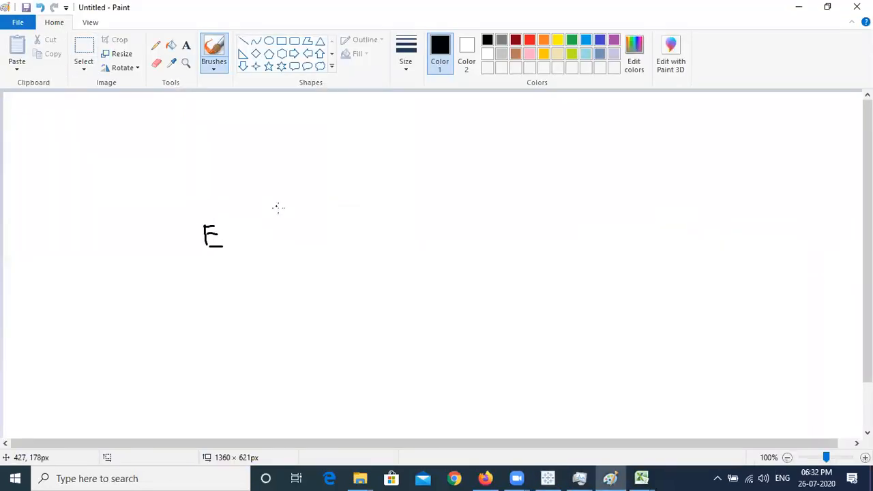
{"action": "mouse_move", "coordinate": [296, 230]}
{"action": "left_mouse_down"}
{"action": "mouse_move", "coordinate": [347, 256]}
{"action": "mouse_move", "coordinate": [366, 232]}
{"action": "mouse_move", "coordinate": [374, 256]}
{"action": "left_mouse_up"}
{"action": "left_click_drag", "start_coordinate": [393, 228], "coordinate": [395, 257]}
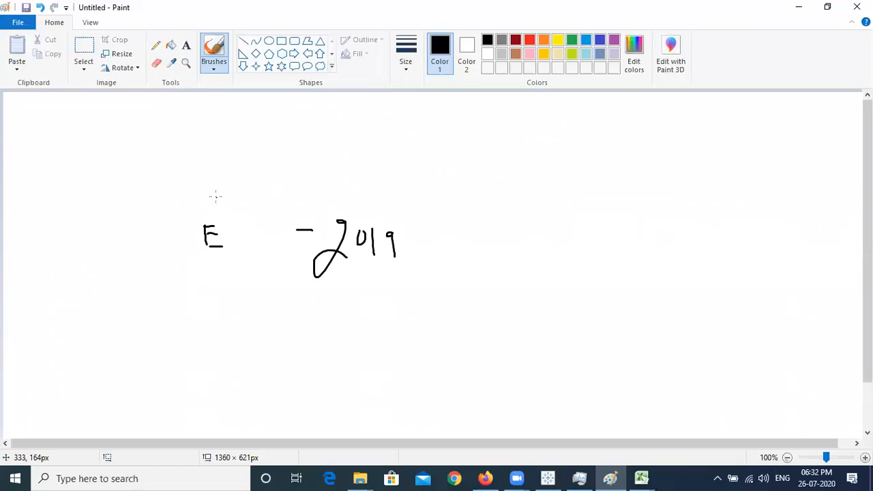
{"action": "mouse_move", "coordinate": [216, 203]}
{"action": "left_mouse_down"}
{"action": "mouse_move", "coordinate": [189, 207]}
{"action": "mouse_move", "coordinate": [242, 249]}
{"action": "mouse_move", "coordinate": [211, 200]}
{"action": "left_mouse_up"}
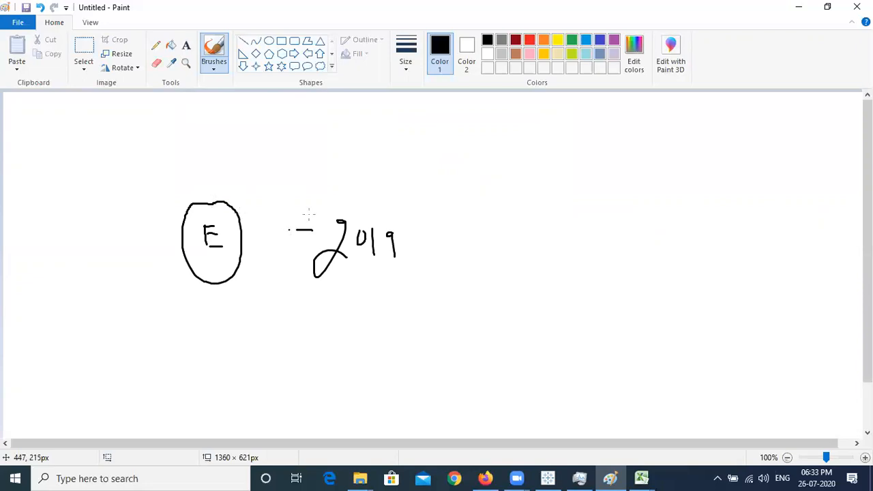
{"action": "mouse_move", "coordinate": [345, 194]}
{"action": "left_mouse_down"}
{"action": "mouse_move", "coordinate": [298, 203]}
{"action": "mouse_move", "coordinate": [386, 294]}
{"action": "mouse_move", "coordinate": [414, 290]}
{"action": "mouse_move", "coordinate": [379, 204]}
{"action": "mouse_move", "coordinate": [344, 194]}
{"action": "left_mouse_up"}
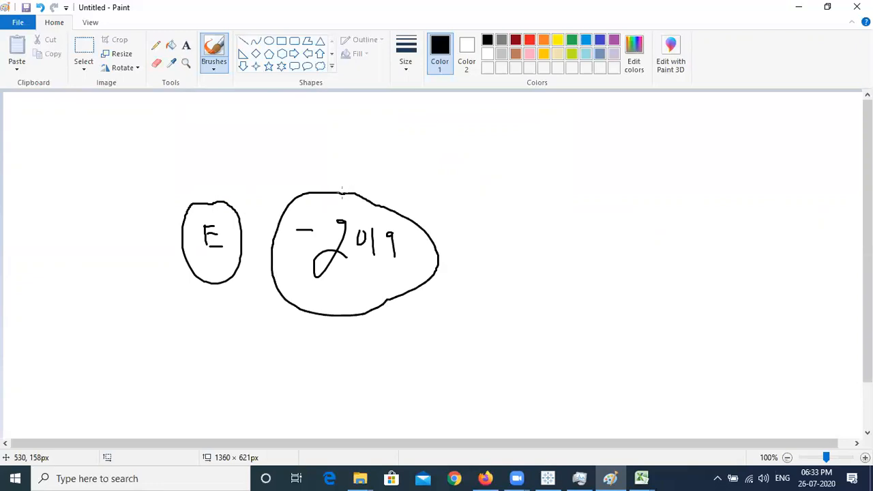
{"action": "mouse_move", "coordinate": [267, 169]}
{"action": "left_mouse_down"}
{"action": "mouse_move", "coordinate": [166, 177]}
{"action": "mouse_move", "coordinate": [179, 276]}
{"action": "mouse_move", "coordinate": [296, 351]}
{"action": "mouse_move", "coordinate": [433, 325]}
{"action": "mouse_move", "coordinate": [451, 177]}
{"action": "mouse_move", "coordinate": [233, 165]}
{"action": "left_mouse_up"}
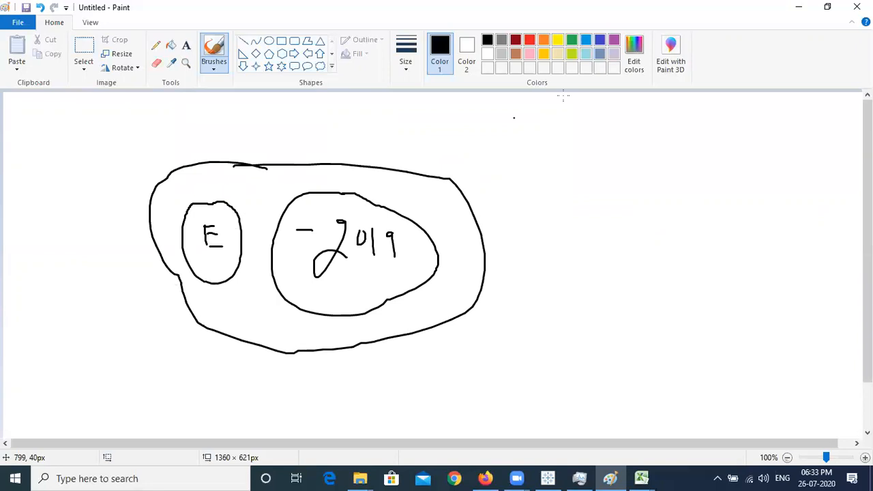
Undo the existing split, try an S split of Order ID keeping the last part, then undo it
{"action": "left_click", "coordinate": [801, 9]}
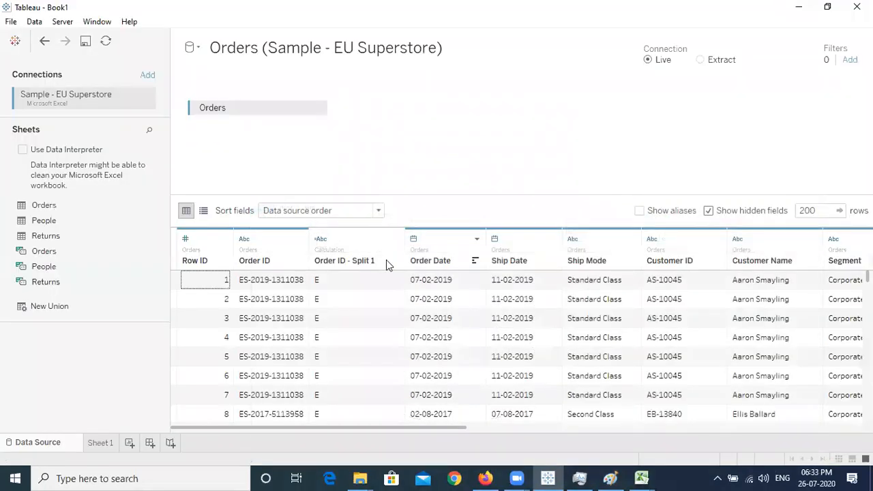
{"action": "key", "text": "ctrl+z"}
{"action": "left_click", "coordinate": [300, 239]}
{"action": "left_click", "coordinate": [360, 357]}
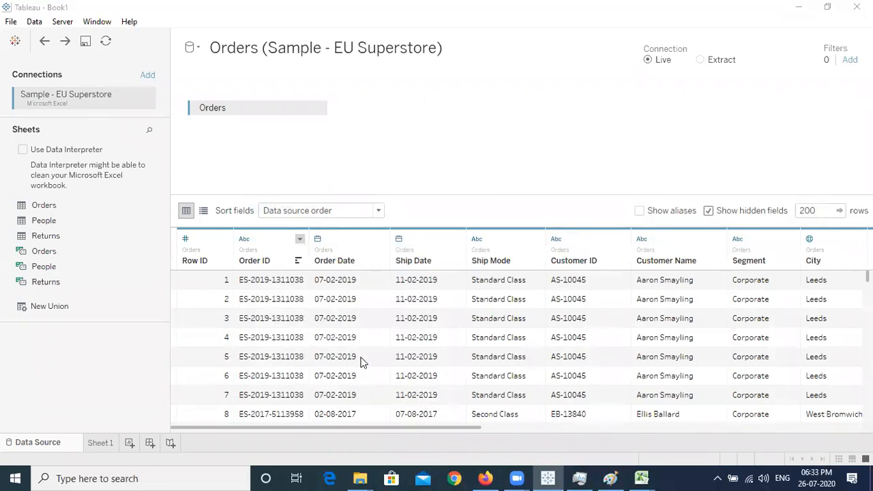
{"action": "left_click", "coordinate": [426, 230]}
{"action": "type", "text": "S"}
{"action": "left_click", "coordinate": [441, 249]}
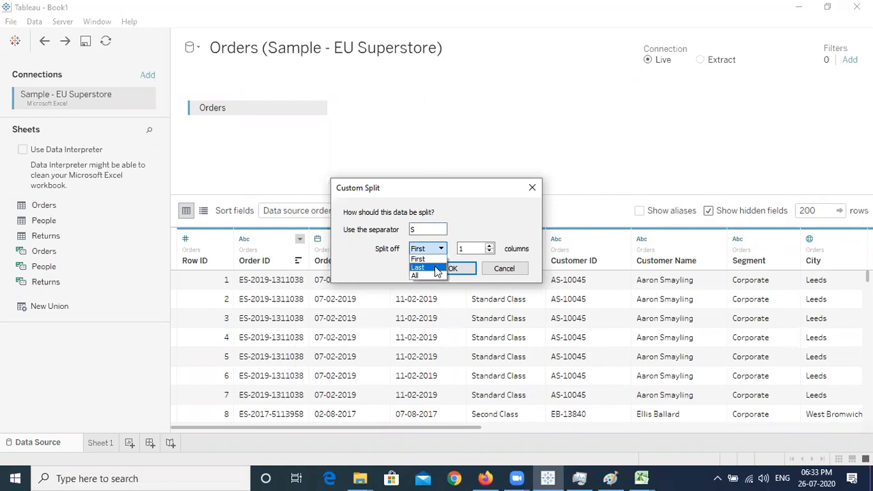
{"action": "left_click", "coordinate": [437, 268]}
{"action": "left_click", "coordinate": [453, 269]}
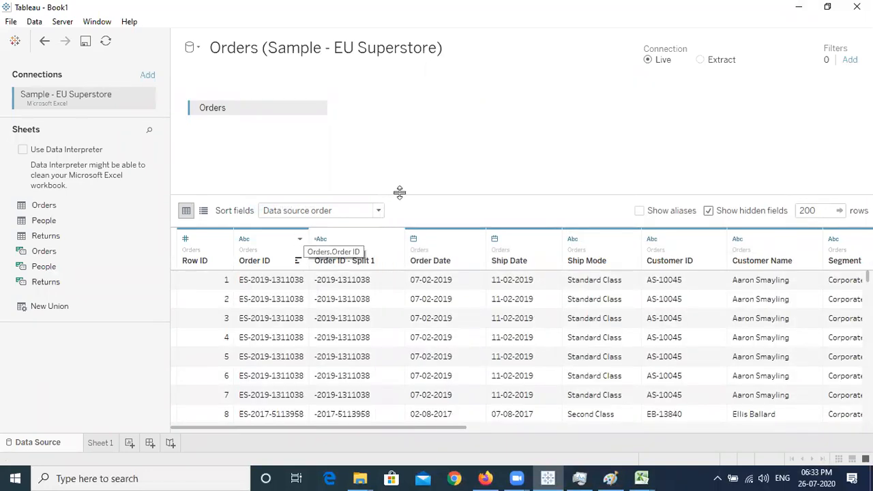
{"action": "key", "text": "ctrl+z"}
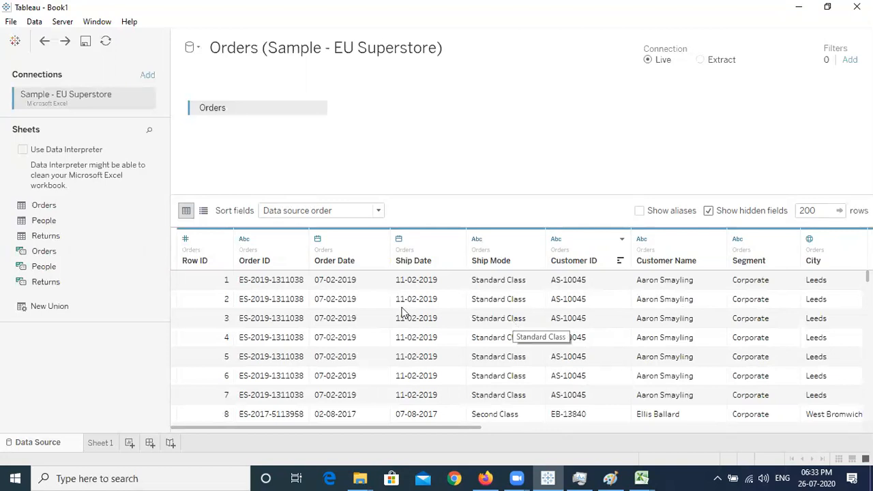
{"action": "left_click", "coordinate": [299, 238]}
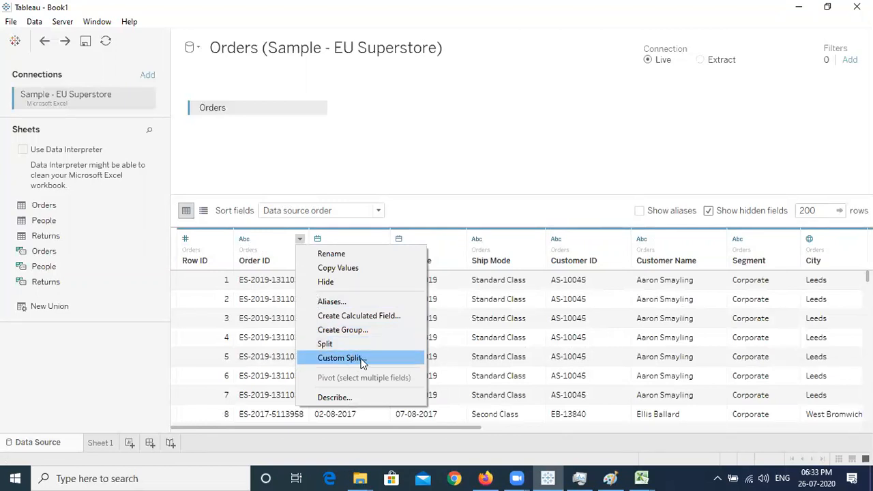
{"action": "left_click", "coordinate": [360, 400]}
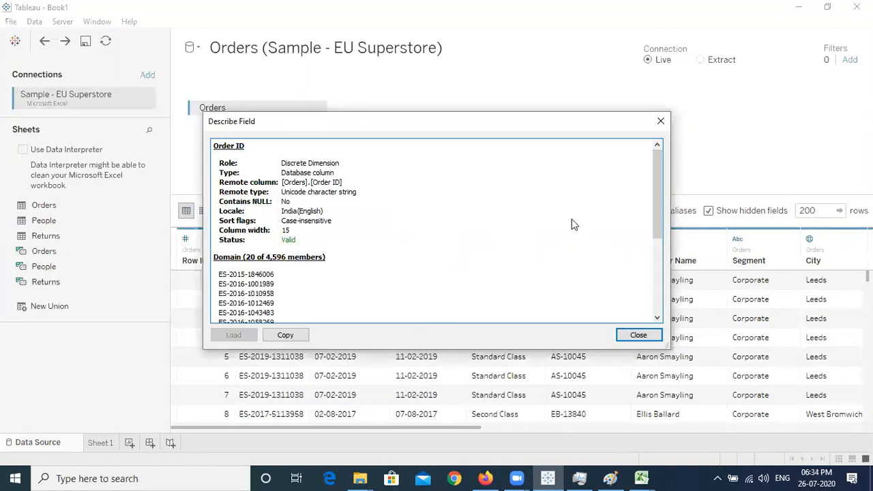
{"action": "left_click_drag", "start_coordinate": [657, 184], "coordinate": [670, 157]}
{"action": "left_click", "coordinate": [286, 335]}
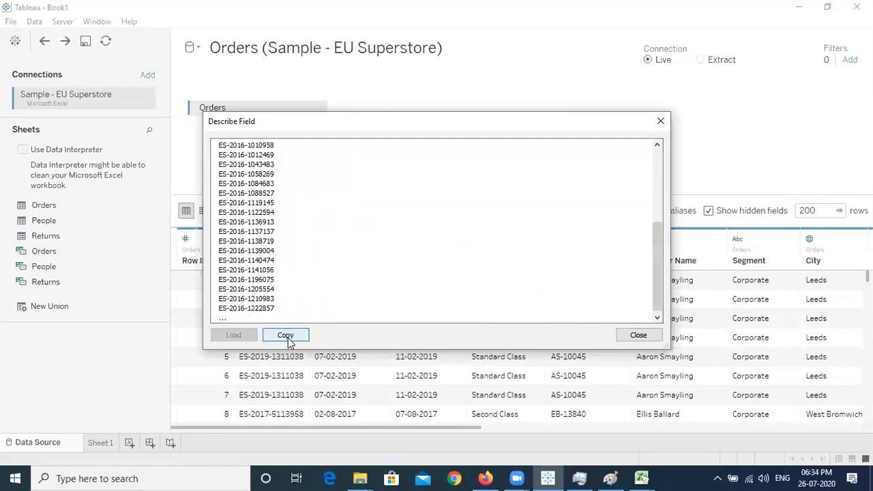
{"action": "left_click_drag", "start_coordinate": [658, 270], "coordinate": [657, 192]}
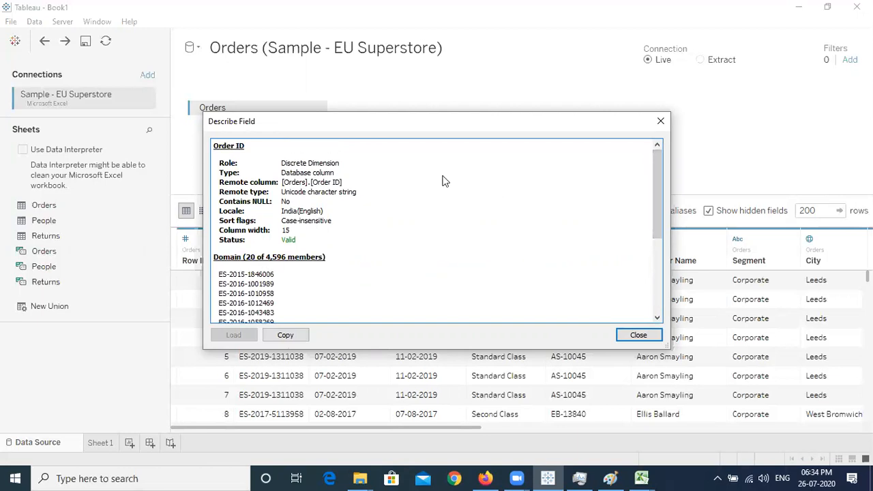
{"action": "triple_click", "coordinate": [283, 166]}
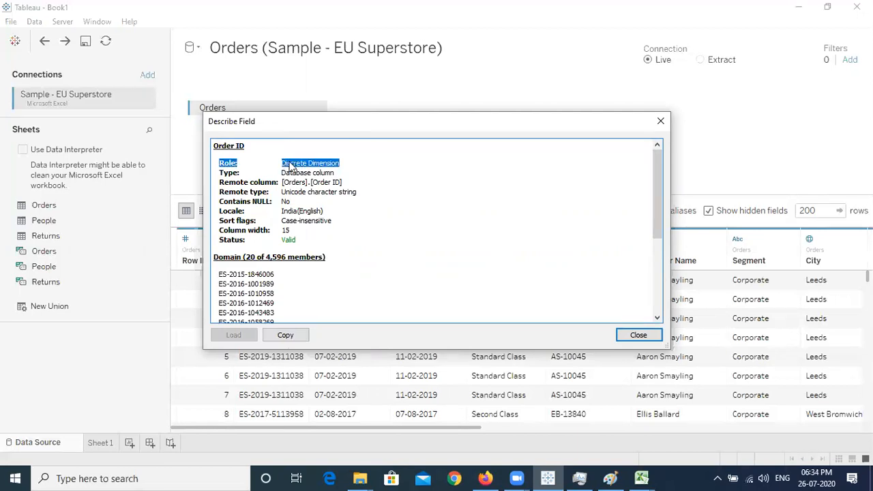
{"action": "left_click", "coordinate": [383, 178]}
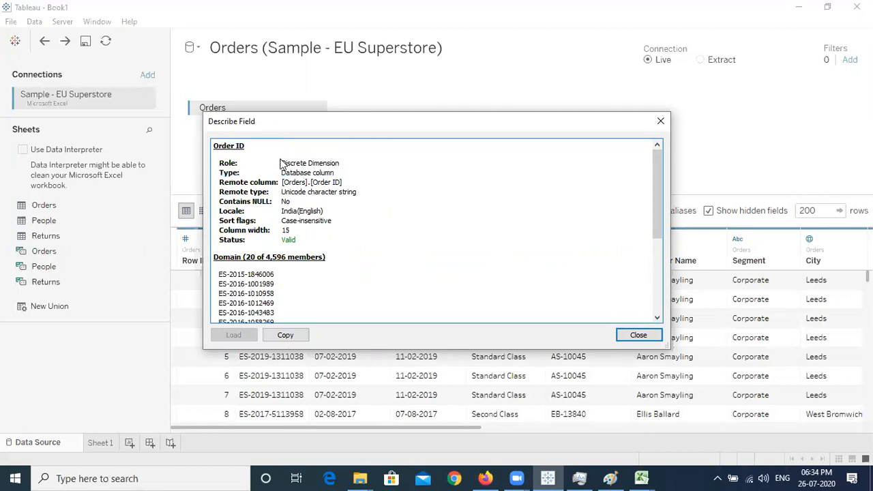
{"action": "triple_click", "coordinate": [302, 167]}
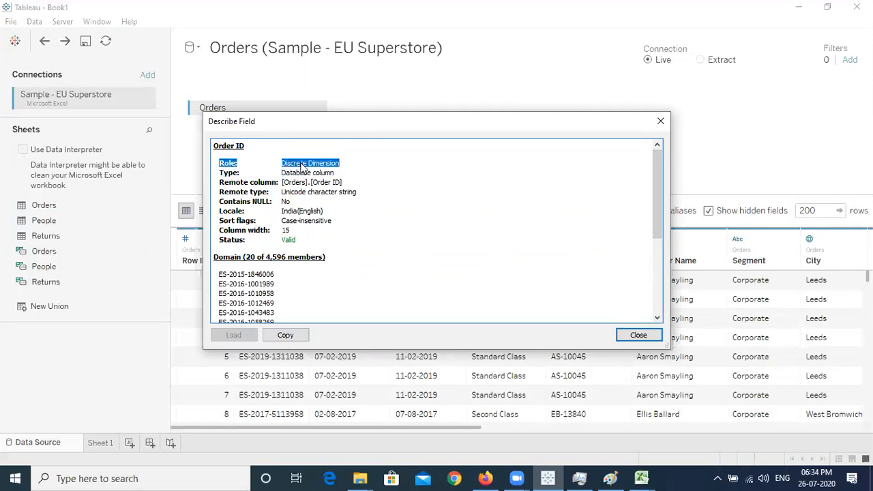
{"action": "left_click", "coordinate": [348, 166]}
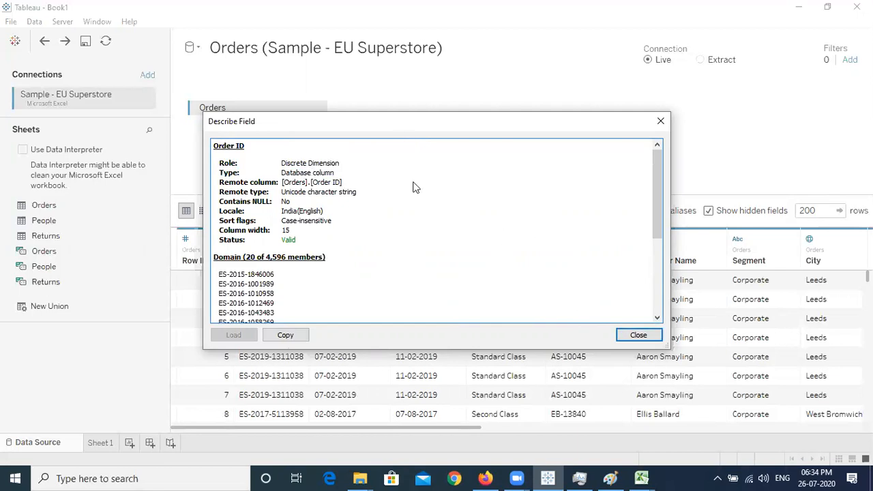
{"action": "left_click", "coordinate": [638, 336]}
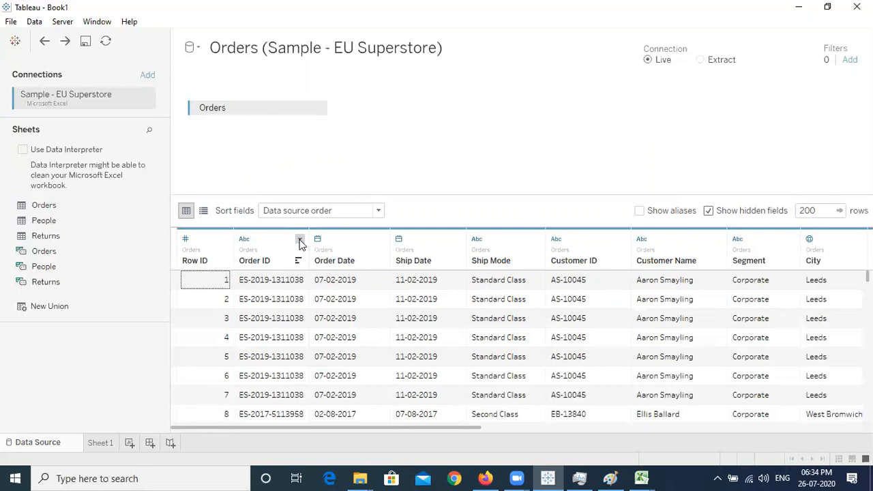
Discard a draft calculated field started from Order ID and reopen the Order ID column menu
{"action": "left_click", "coordinate": [300, 240]}
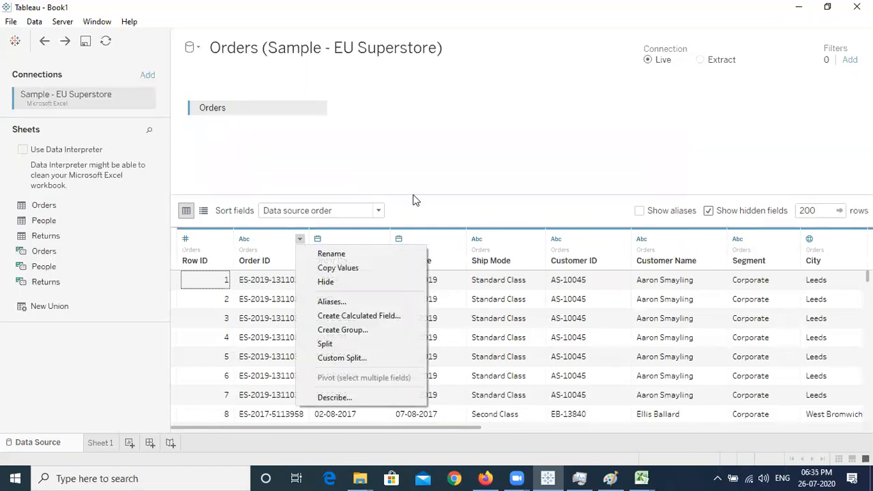
{"action": "left_click", "coordinate": [366, 316]}
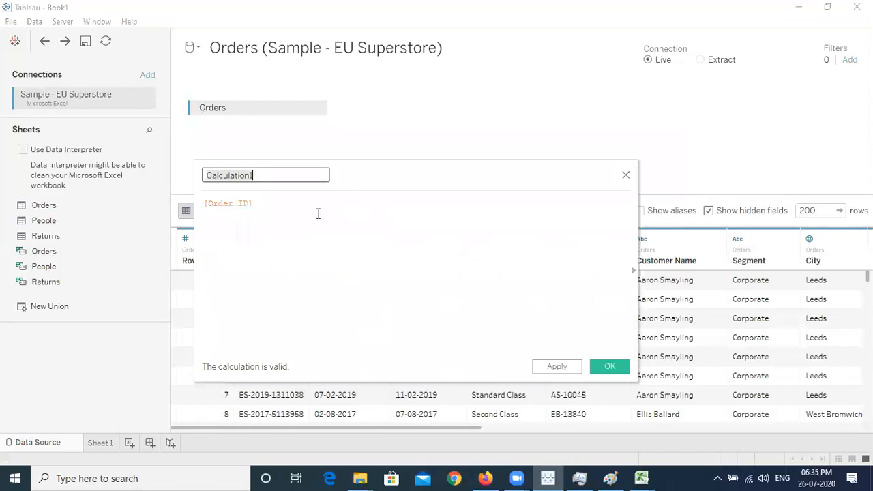
{"action": "left_click", "coordinate": [308, 215]}
{"action": "key", "text": "ctrl+a"}
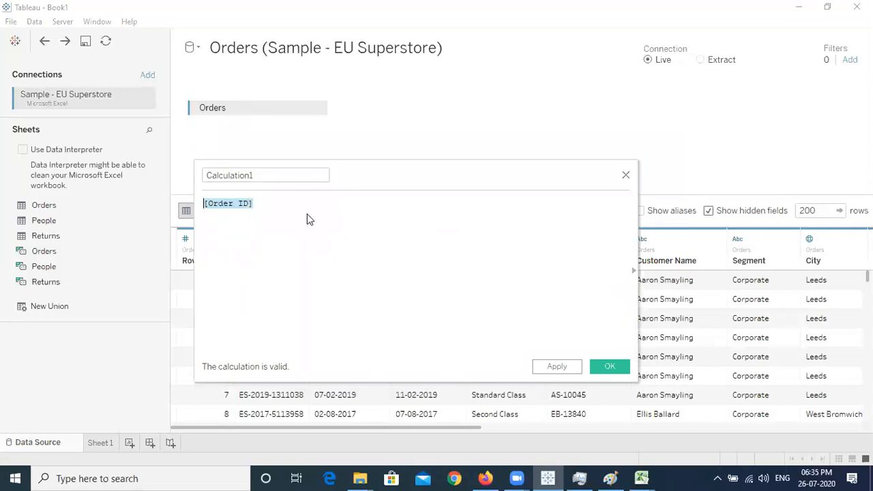
{"action": "type", "text": "con"}
{"action": "key", "text": "BackSpace"}
{"action": "key", "text": "BackSpace"}
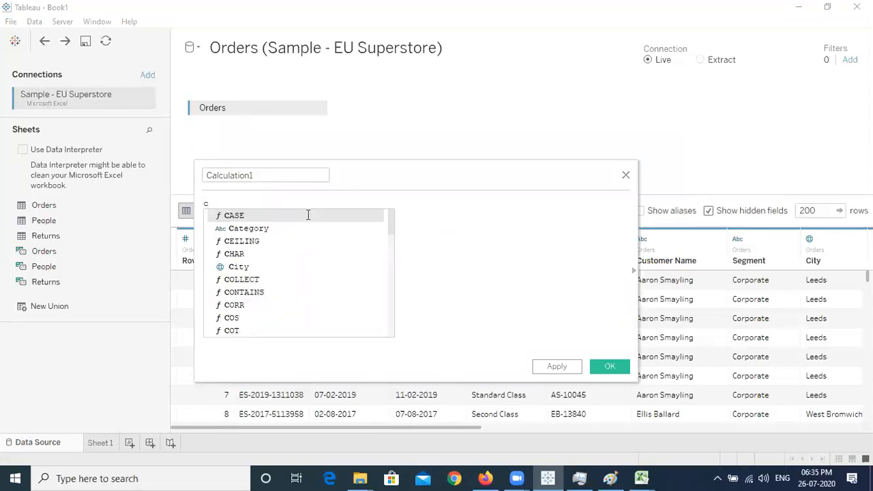
{"action": "key", "text": "BackSpace"}
{"action": "type", "text": "I"}
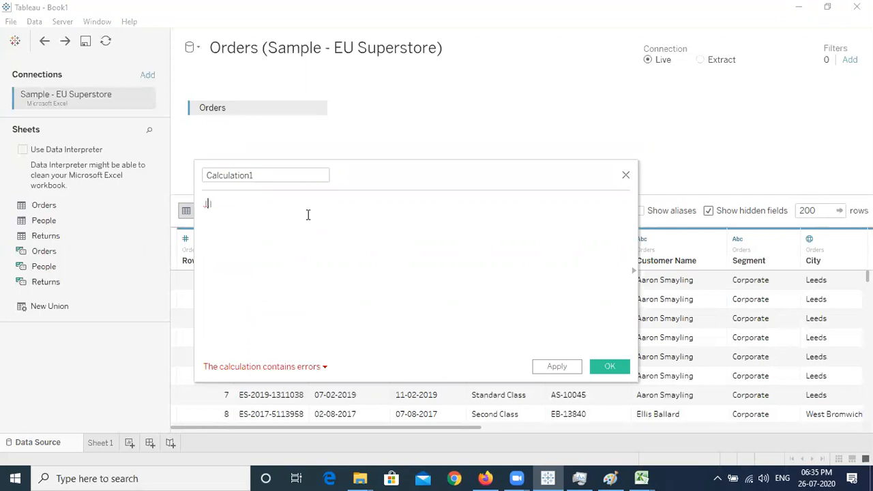
{"action": "key", "text": "BackSpace"}
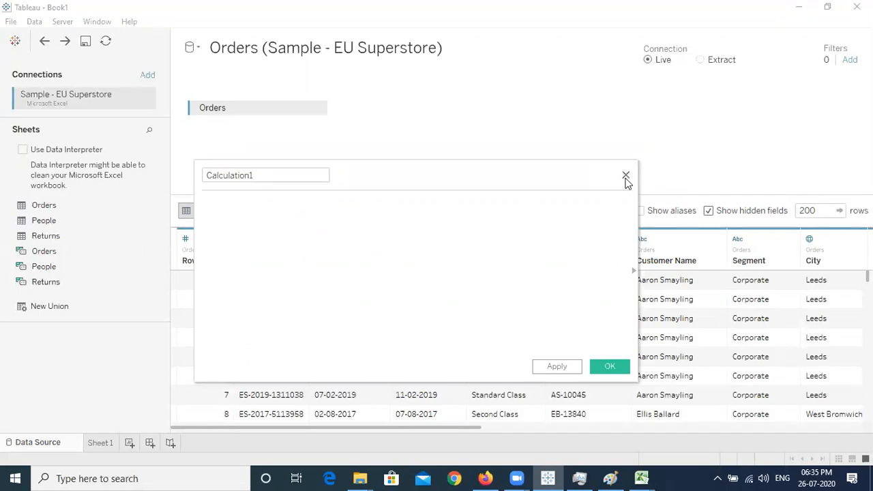
{"action": "left_click", "coordinate": [626, 176]}
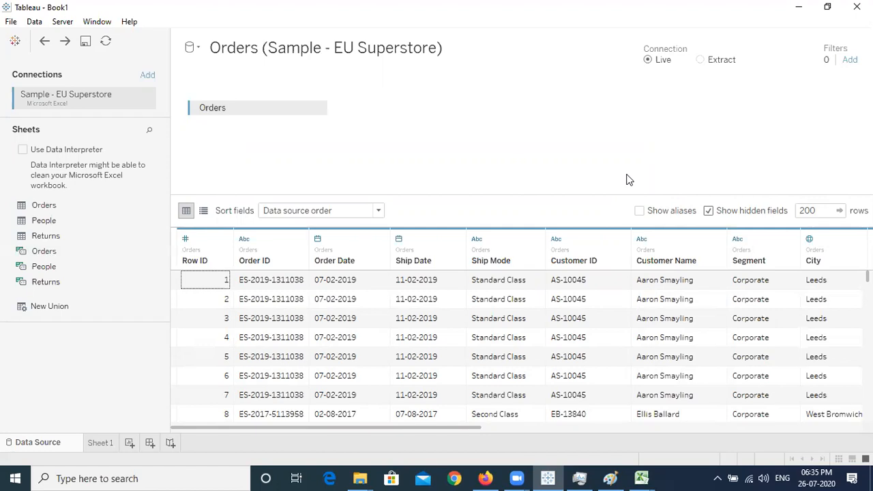
{"action": "left_click", "coordinate": [300, 239]}
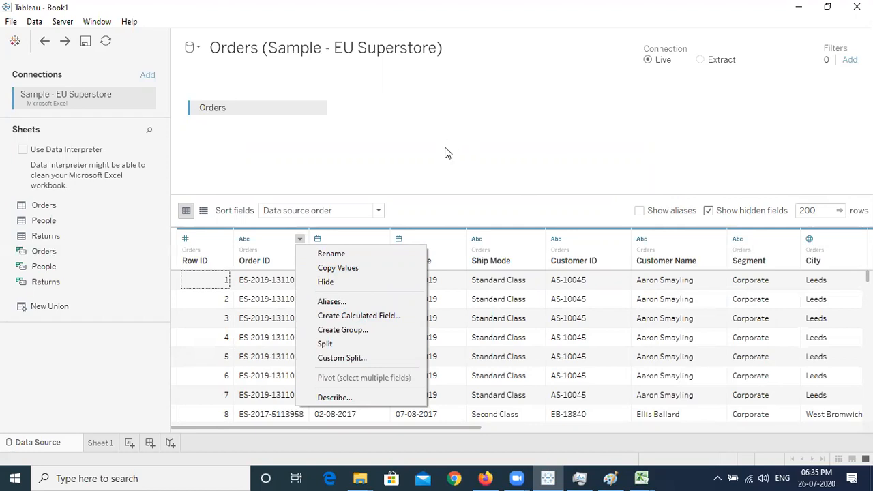
Create a calculated field named test with the formula 10
{"action": "left_click", "coordinate": [363, 321]}
{"action": "left_click", "coordinate": [382, 232]}
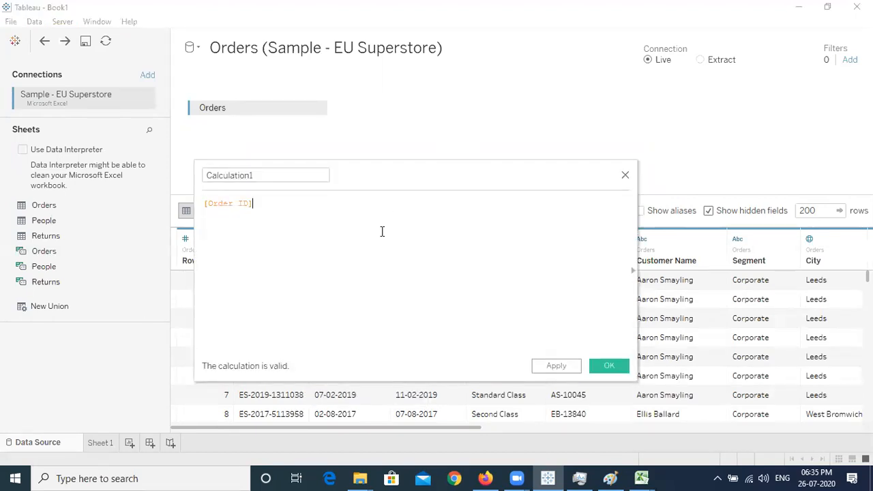
{"action": "key", "text": "ctrl+a"}
{"action": "left_click", "coordinate": [271, 177]}
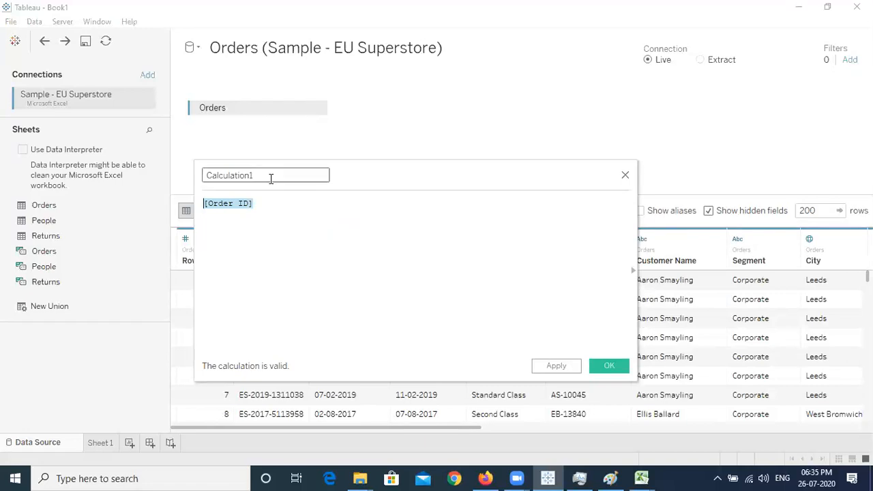
{"action": "left_click_drag", "start_coordinate": [374, 178], "coordinate": [512, 48]}
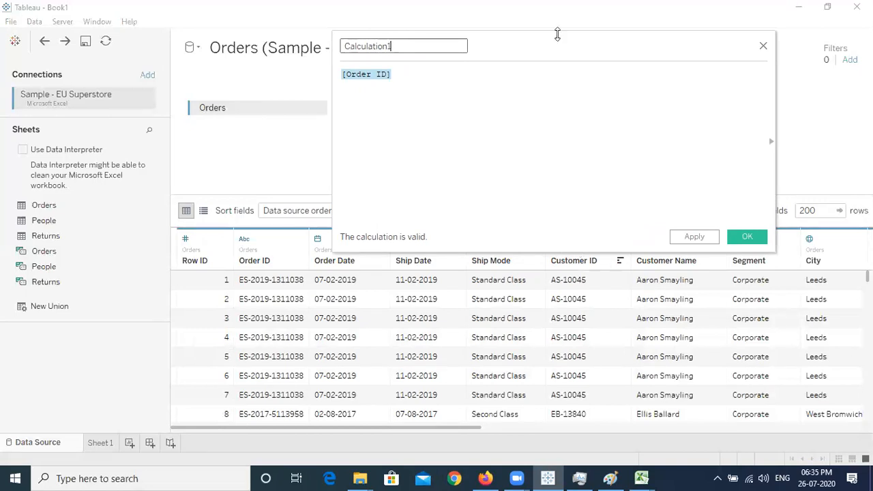
{"action": "left_click_drag", "start_coordinate": [543, 46], "coordinate": [513, 184]}
{"action": "left_click_drag", "start_coordinate": [400, 184], "coordinate": [313, 188]}
{"action": "type", "text": "test"}
{"action": "left_click", "coordinate": [394, 213]}
{"action": "key", "text": "ctrl+a"}
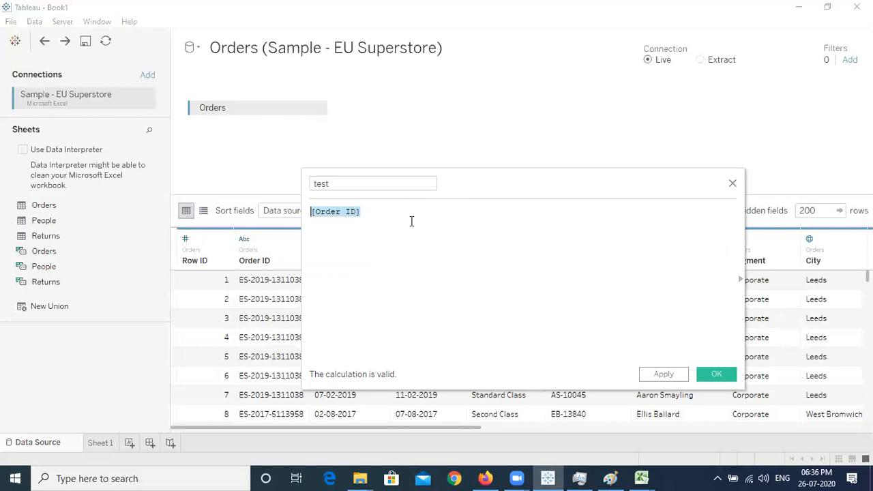
{"action": "type", "text": "10"}
{"action": "left_click", "coordinate": [717, 375]}
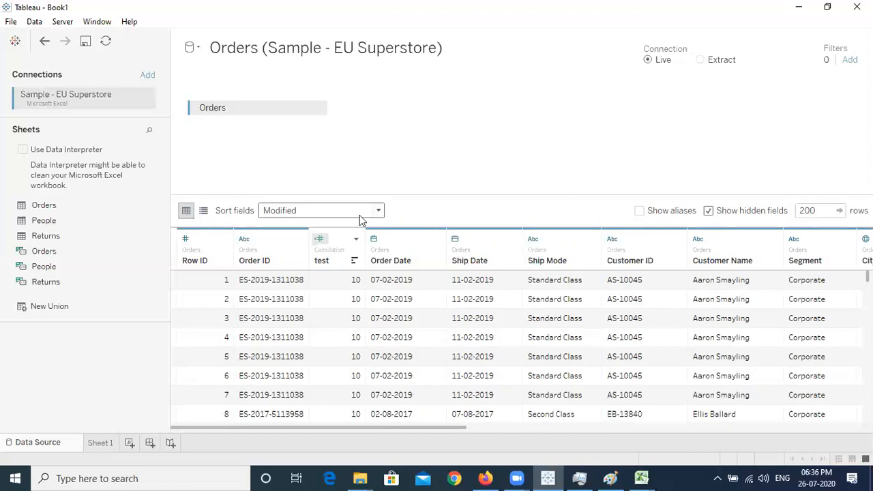
Edit the test calculation so its formula is the string '10'
{"action": "left_click", "coordinate": [357, 239]}
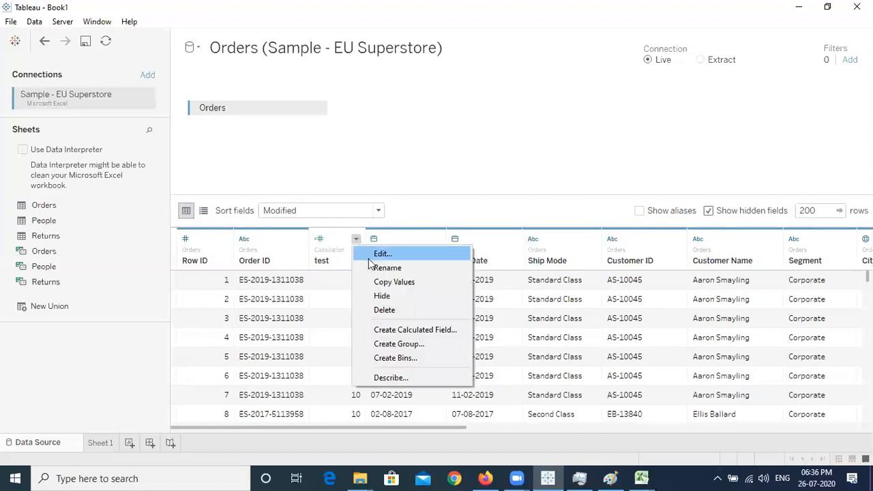
{"action": "left_click", "coordinate": [405, 253]}
{"action": "type", "text": "'"}
{"action": "key", "text": "Home"}
{"action": "type", "text": "'"}
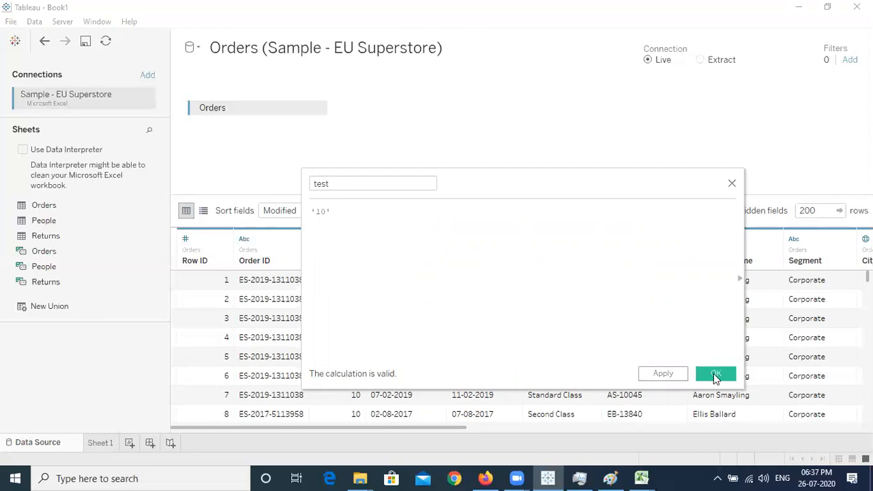
{"action": "left_click", "coordinate": [716, 374]}
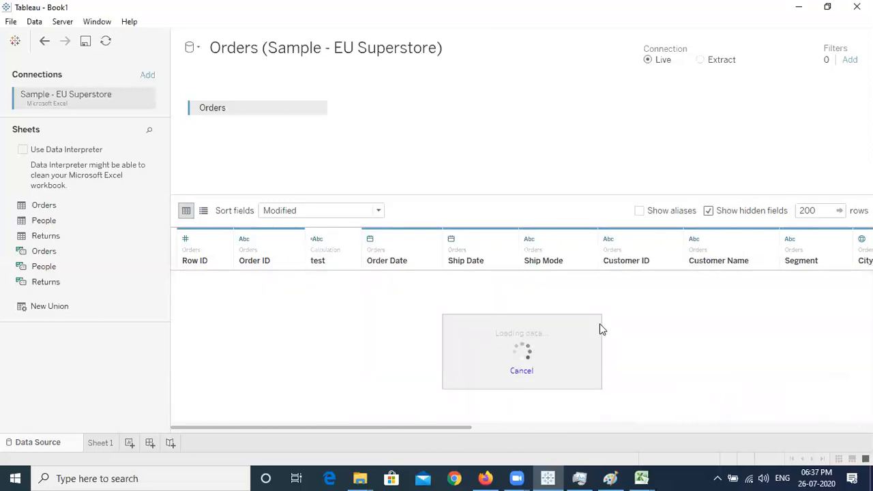